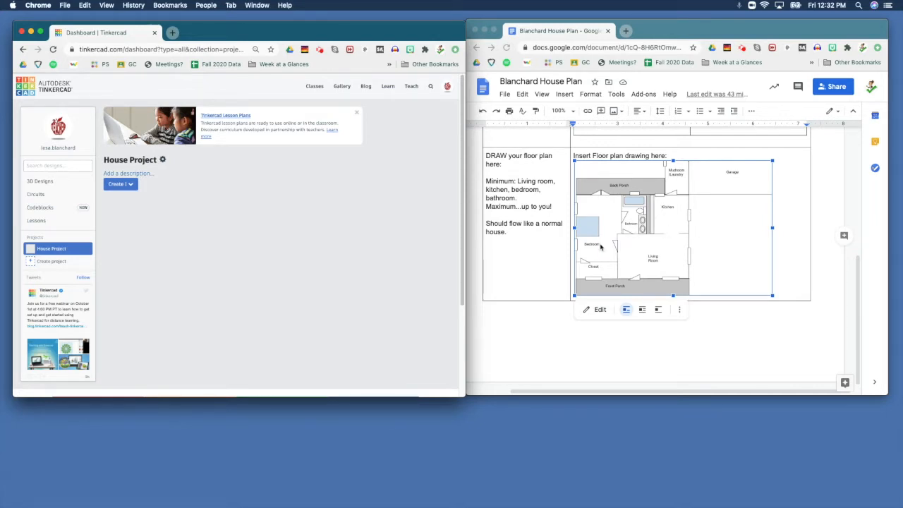
- Create a 3D design in the House Project and name it with the owner's surname followed by House
scroll(707, 228, up, 5)
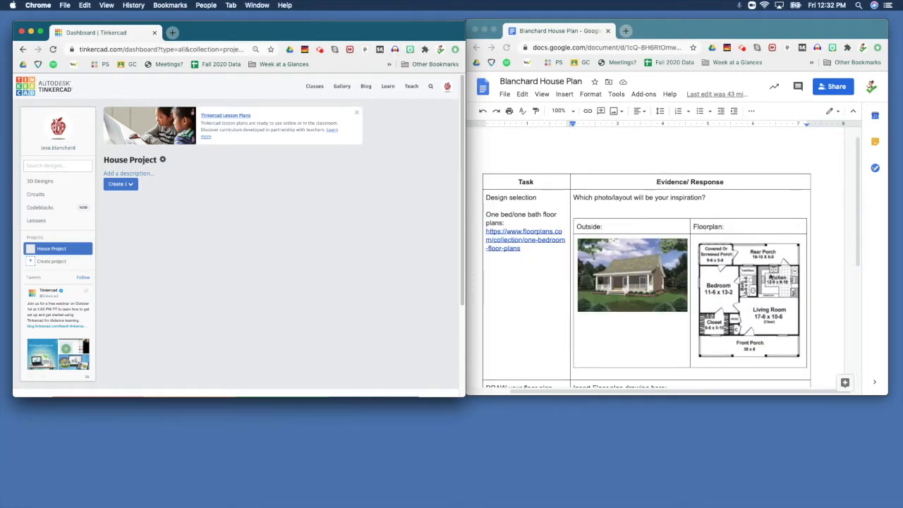
scroll(744, 274, down, 3)
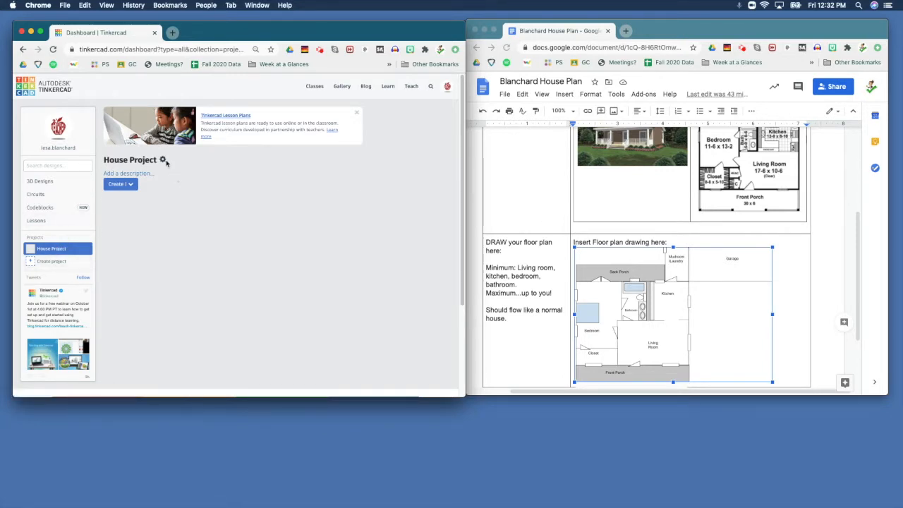
click(126, 184)
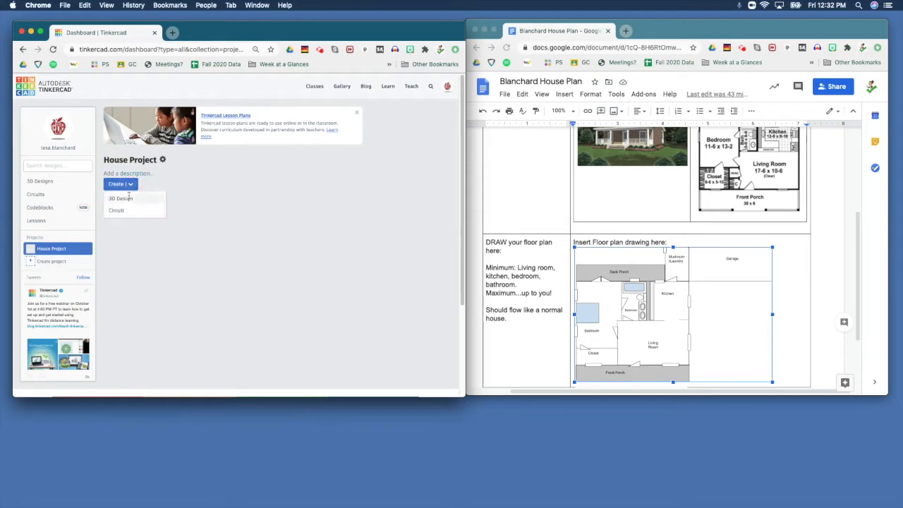
click(118, 198)
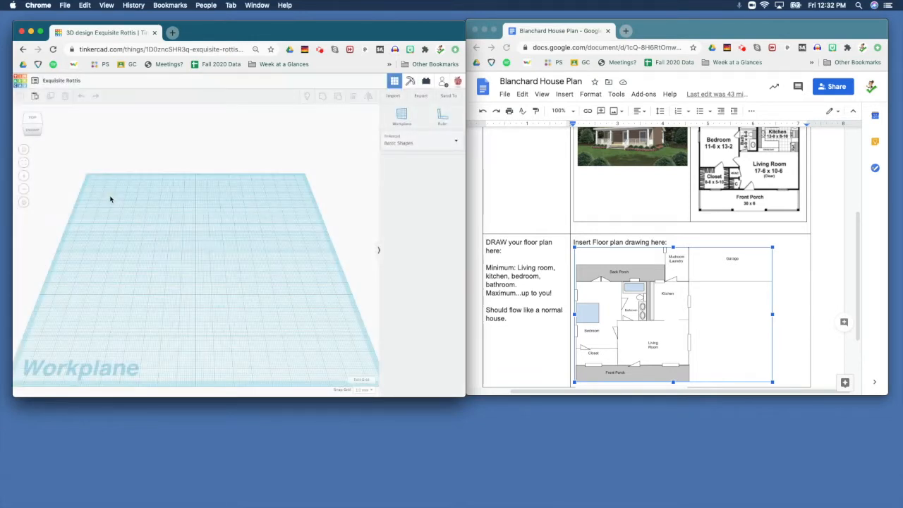
click(62, 80)
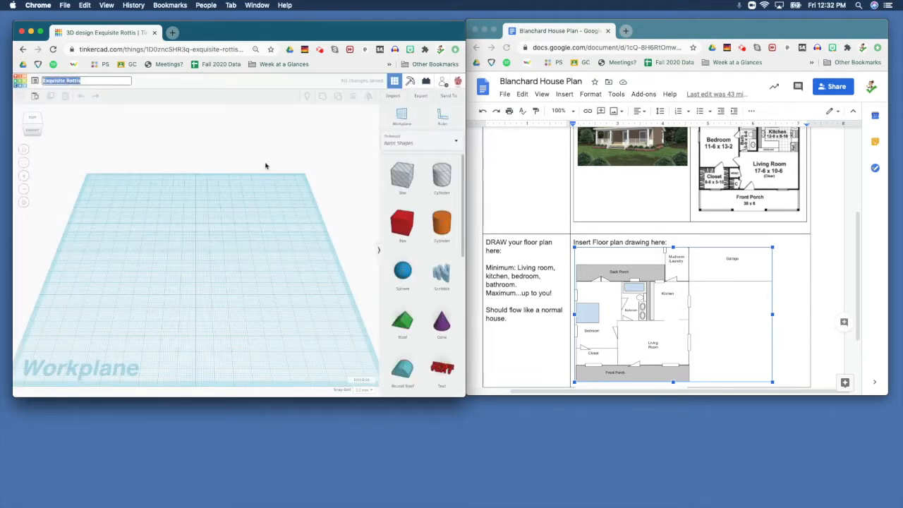
text(Hlanchard House)
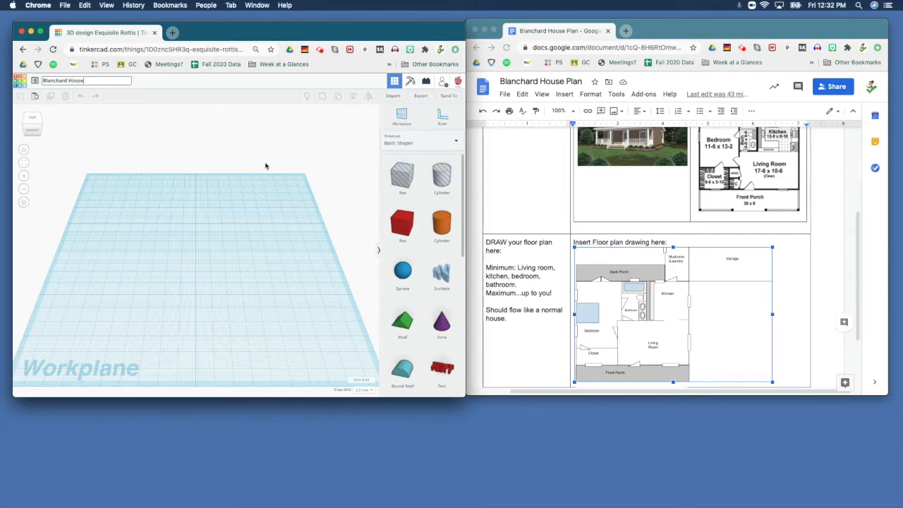
click(201, 150)
- Set the workplane grid's width to 70 mm, enter a new length, and apply the grid properties
click(361, 380)
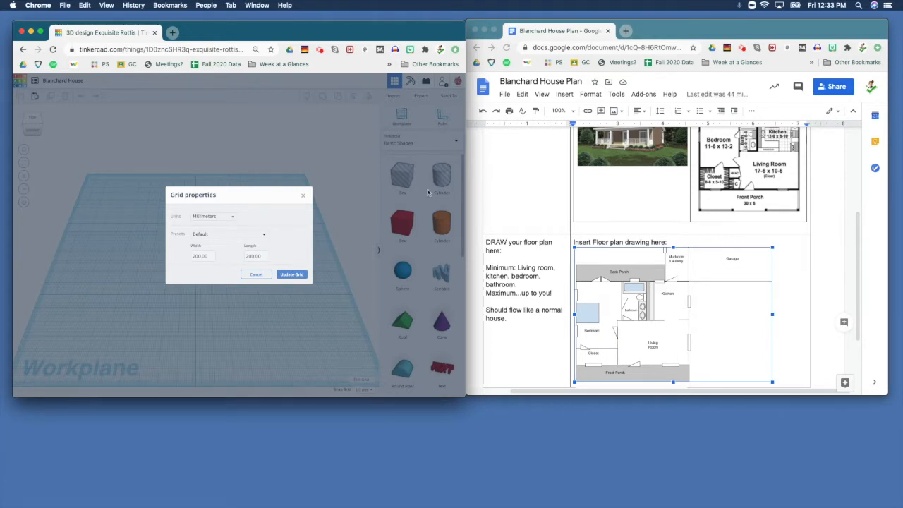
click(197, 256)
double_click(197, 256)
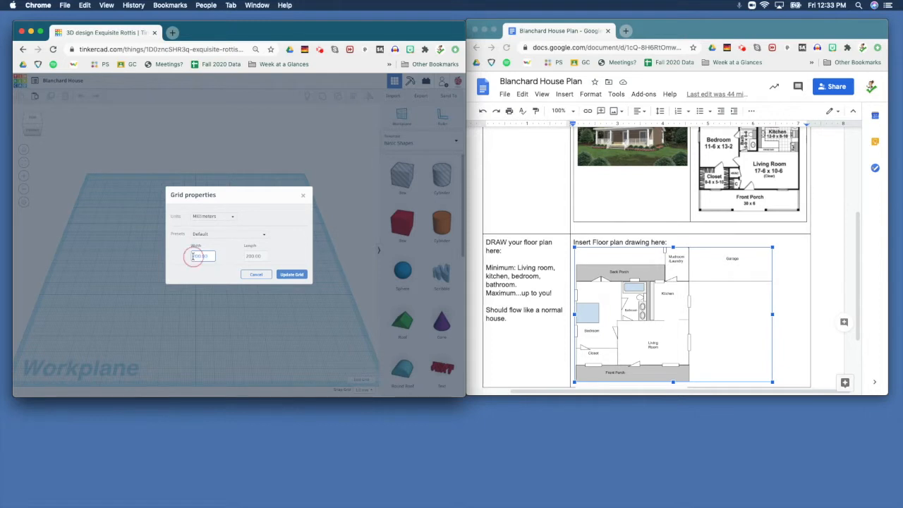
drag(198, 257, 201, 256)
text(70)
click(248, 256)
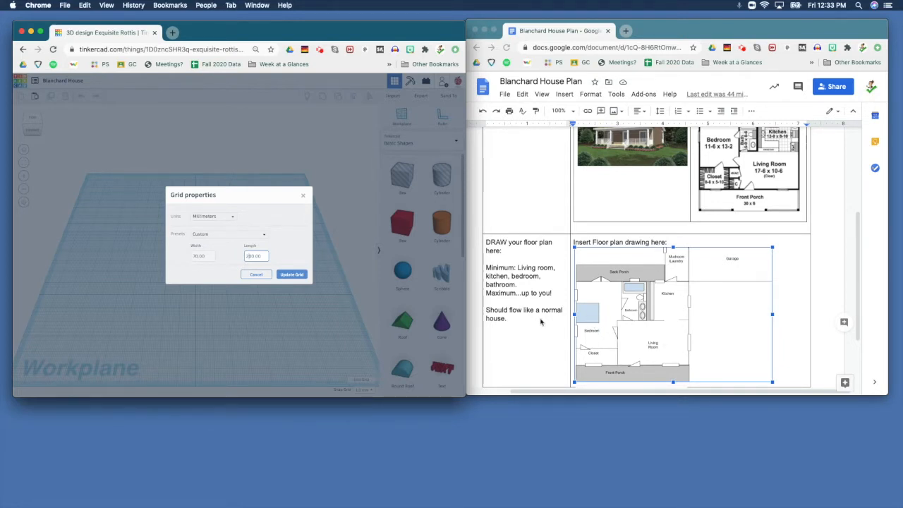
click(248, 255)
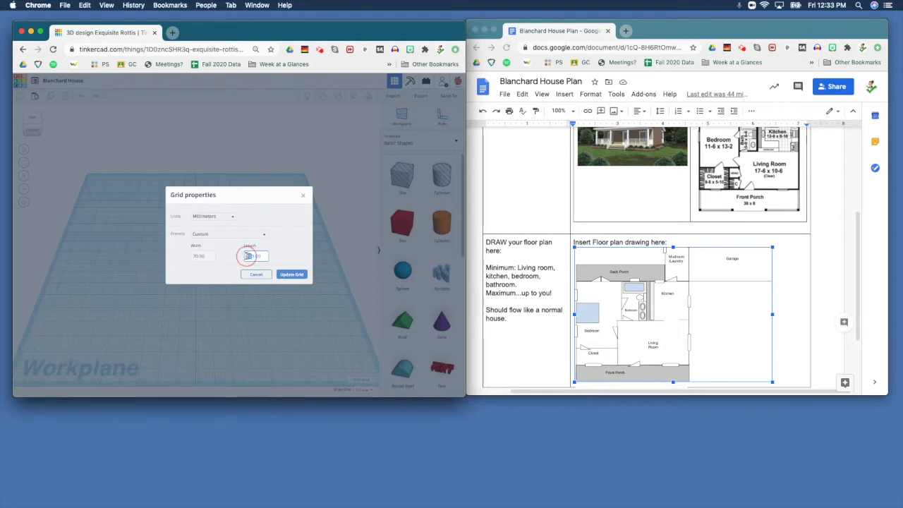
click(283, 276)
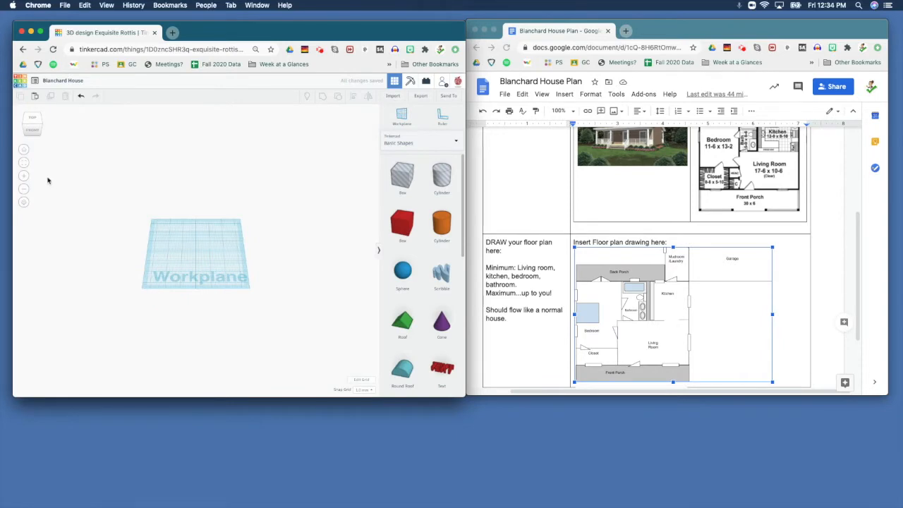
- Examine the resized workplane at different zoom levels, angles and positions
scroll(145, 203, up, 10)
scroll(145, 203, down, 5)
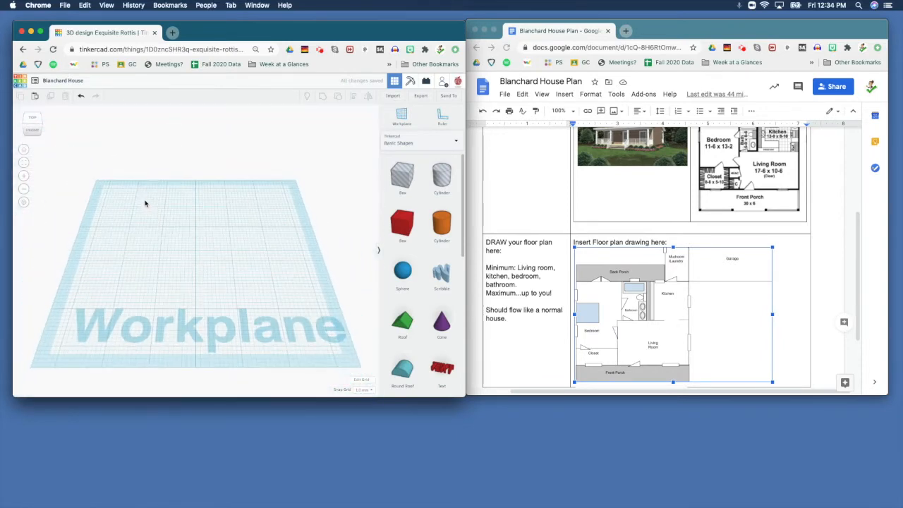
mouse_move(129, 200)
middle_down()
mouse_move(272, 208)
mouse_move(210, 162)
mouse_move(132, 183)
middle_up()
mouse_move(142, 197)
right_down()
mouse_move(197, 210)
mouse_move(238, 202)
mouse_move(163, 215)
mouse_move(173, 195)
mouse_move(142, 185)
right_up()
click(24, 151)
click(24, 178)
click(24, 179)
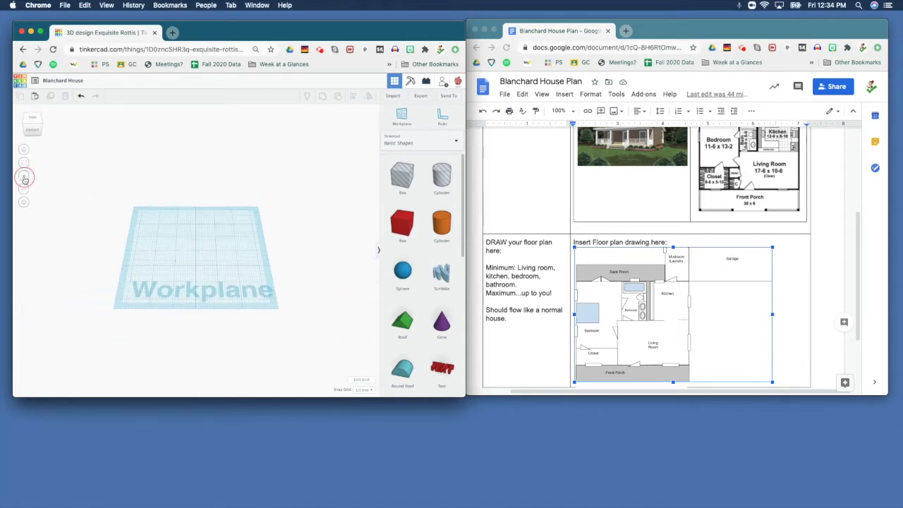
click(25, 179)
click(25, 179)
click(25, 179)
click(24, 179)
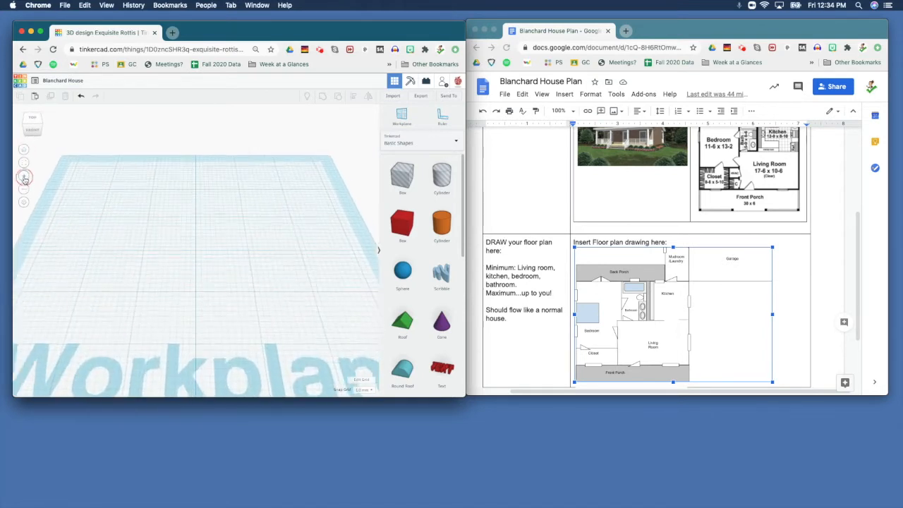
click(24, 179)
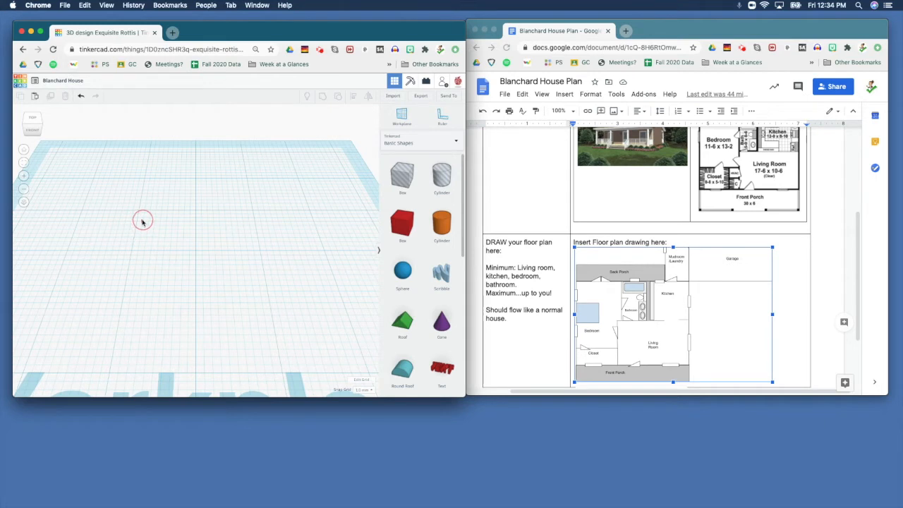
right_drag(142, 226, 151, 196)
scroll(151, 196, down, 4)
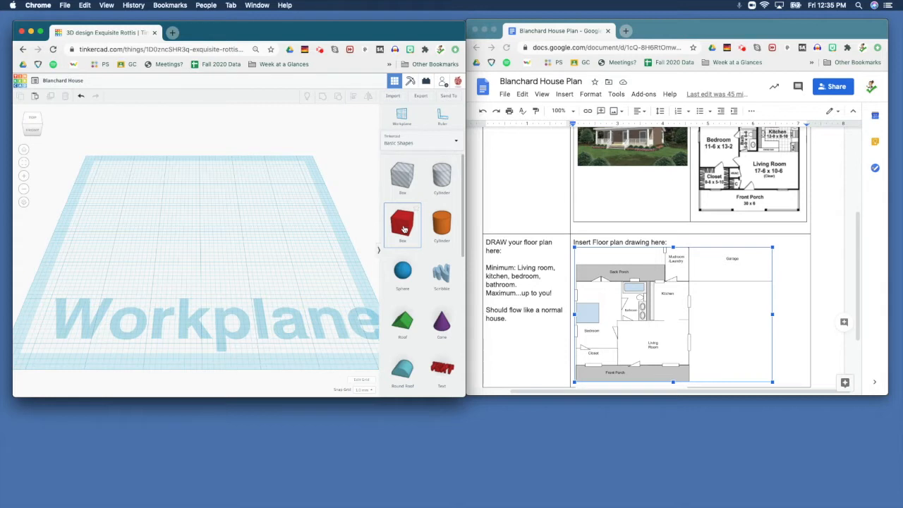
- Place a solid box on the rear left part of the workplane and colour it light gray
drag(403, 228, 161, 233)
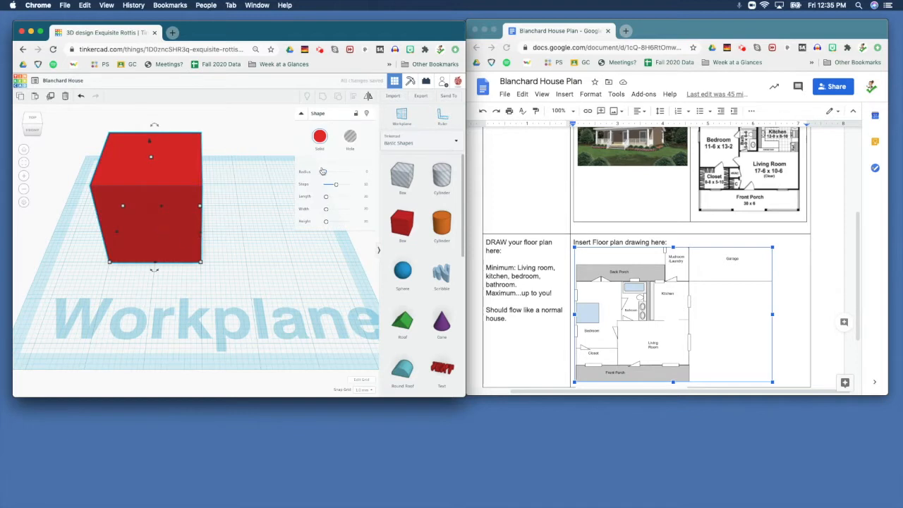
click(319, 140)
click(361, 167)
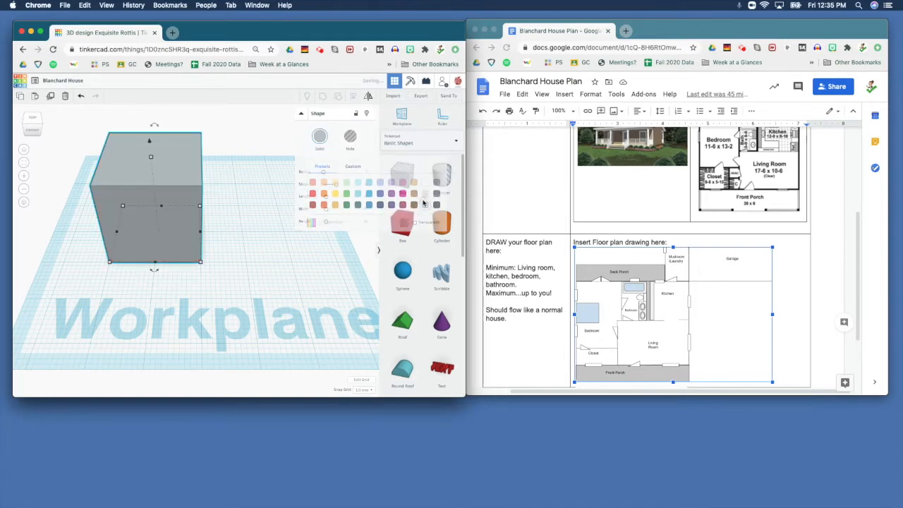
click(317, 139)
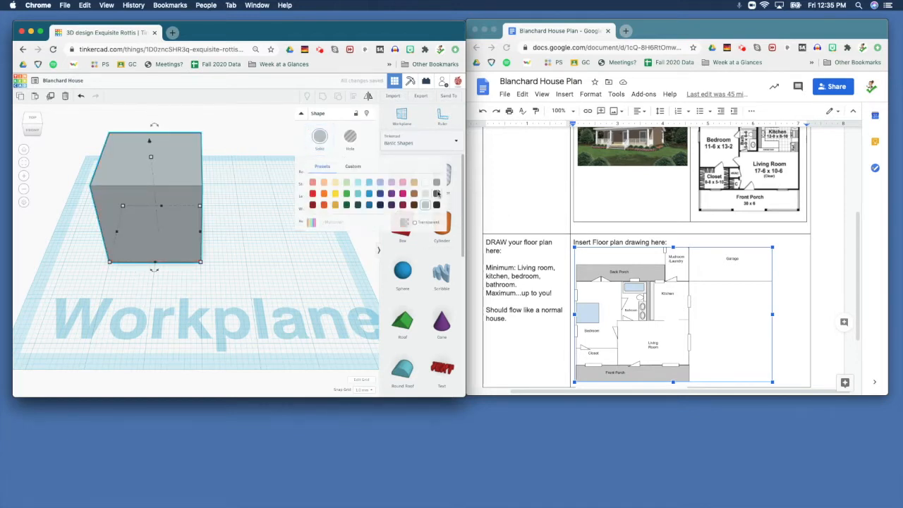
click(436, 183)
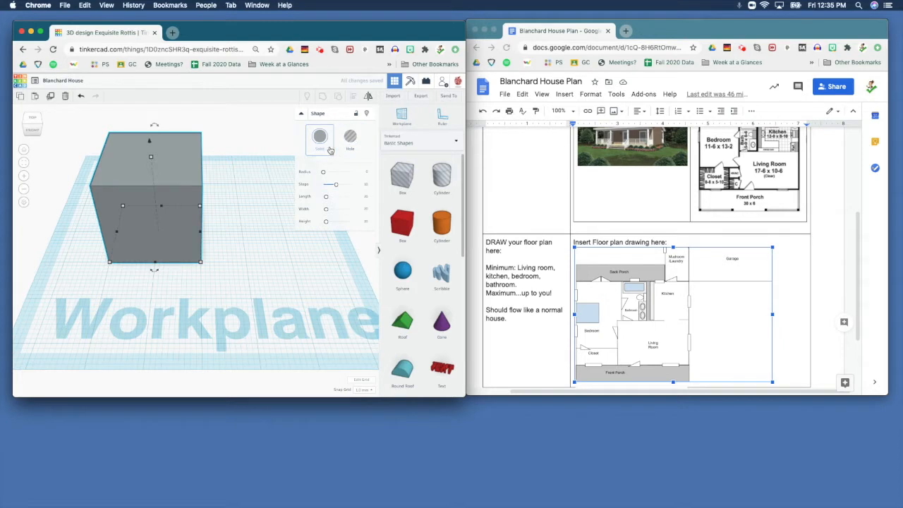
click(319, 136)
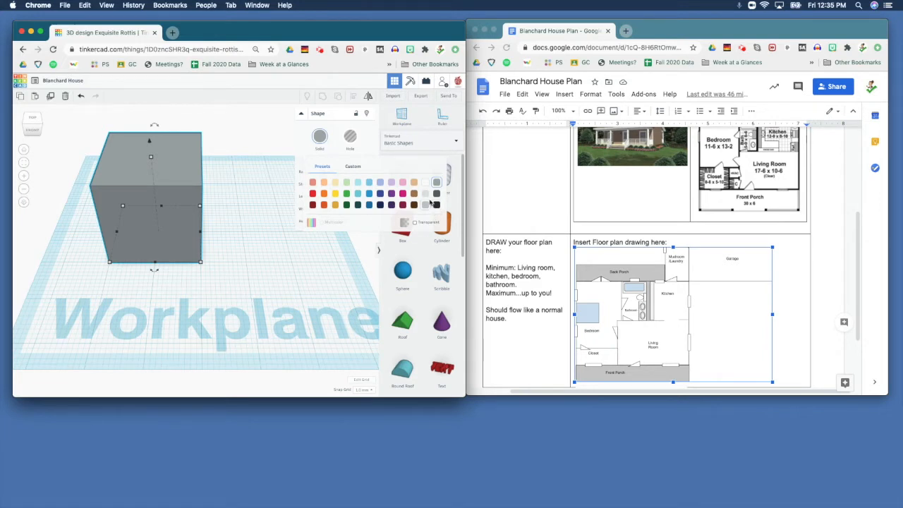
click(425, 194)
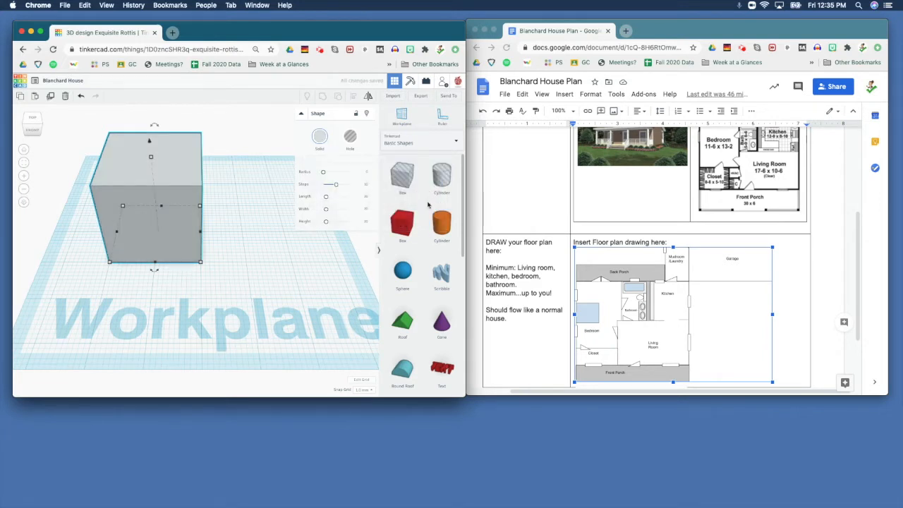
click(231, 214)
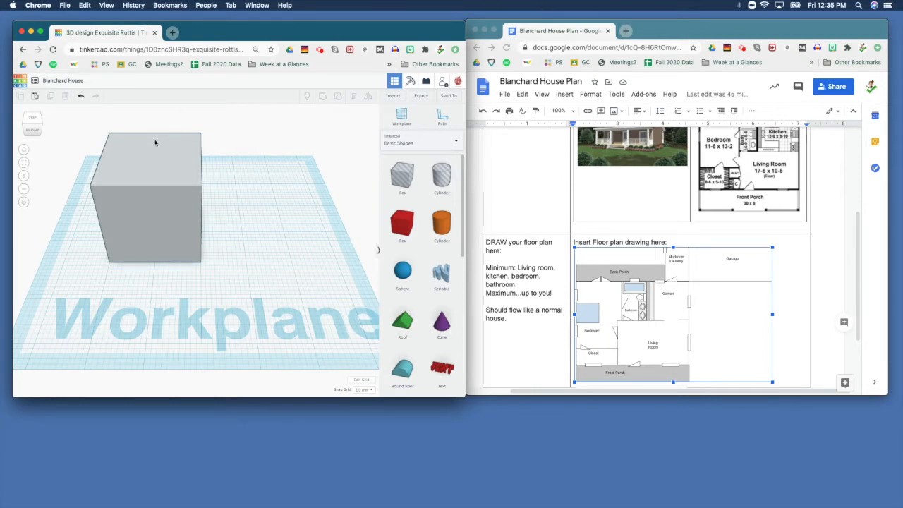
- Enlarge the gray box's width and depth to form the footprint of the main house
click(141, 210)
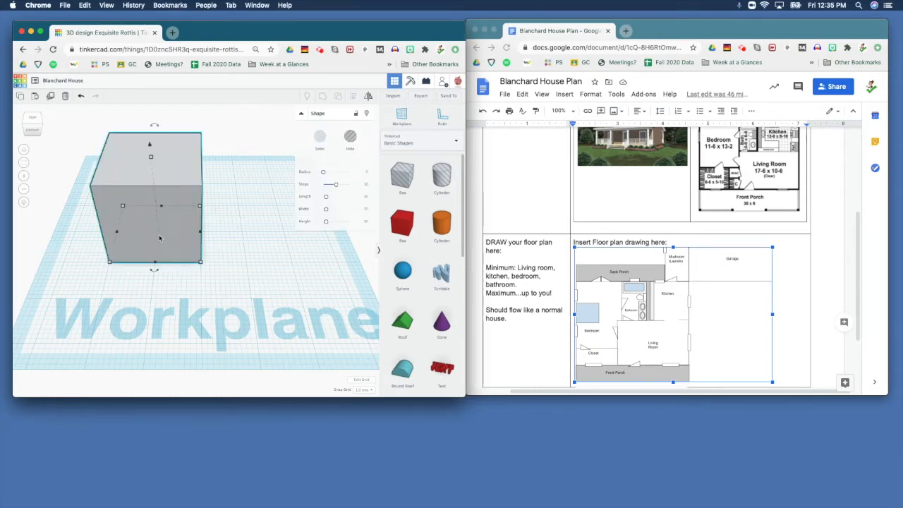
click(201, 232)
click(151, 285)
key(Return)
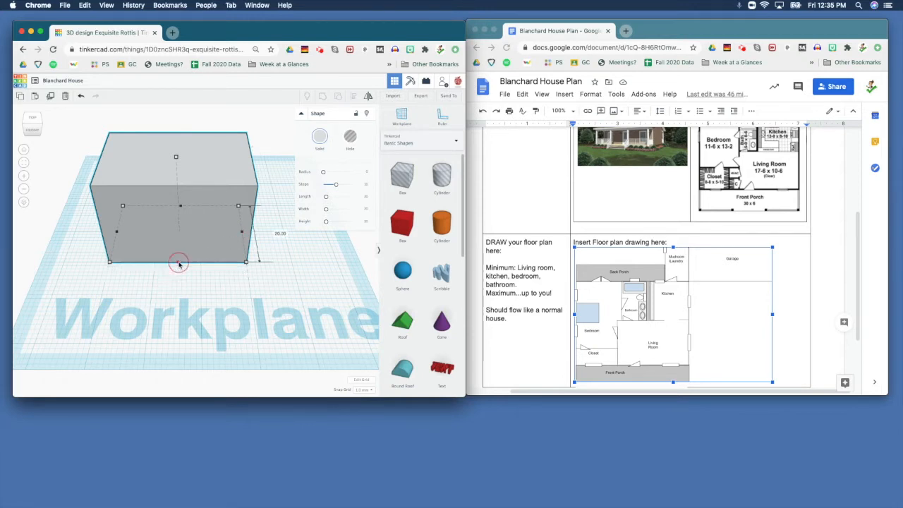
click(274, 231)
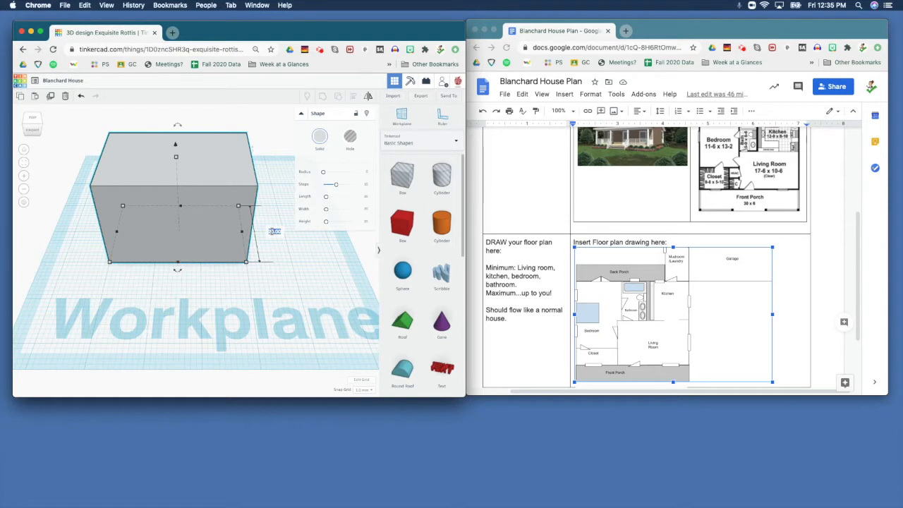
key(Return)
click(249, 297)
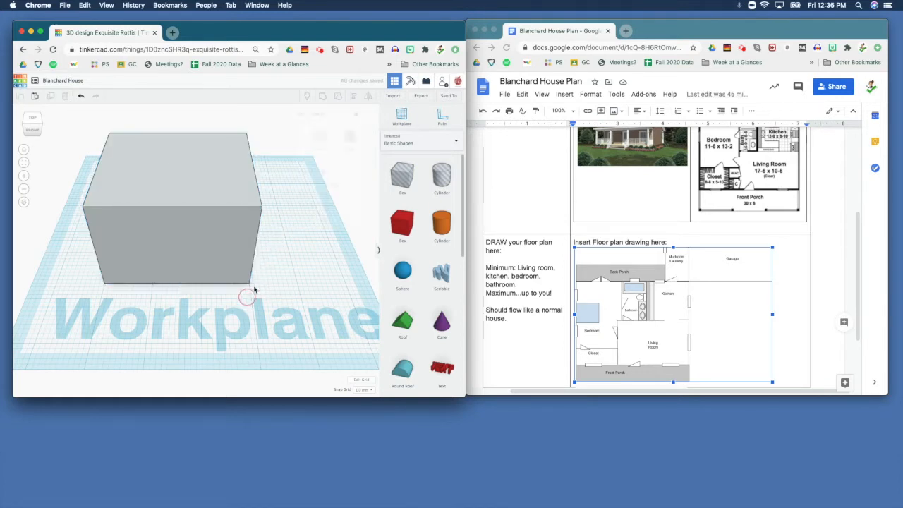
- Reduce the house box's height to 10 mm and shift it 3 mm to the left and 2 mm forward
click(180, 192)
drag(177, 167, 179, 208)
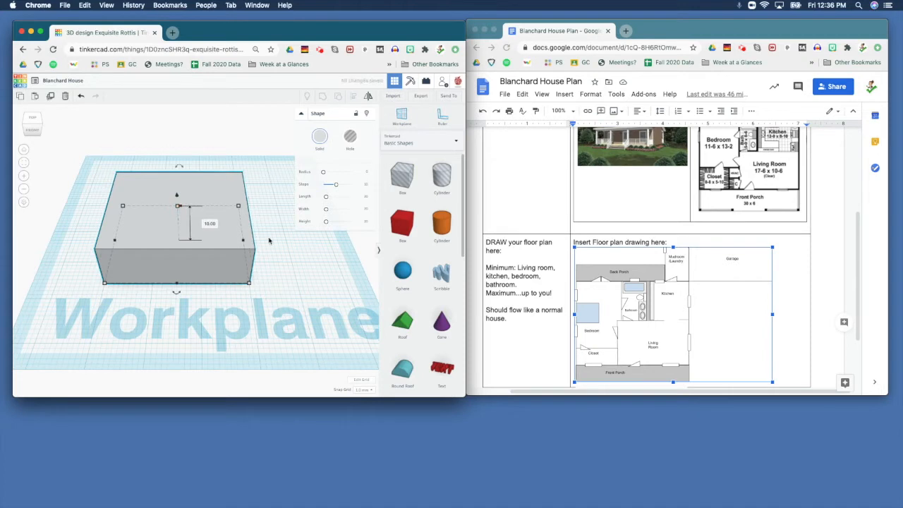
click(266, 249)
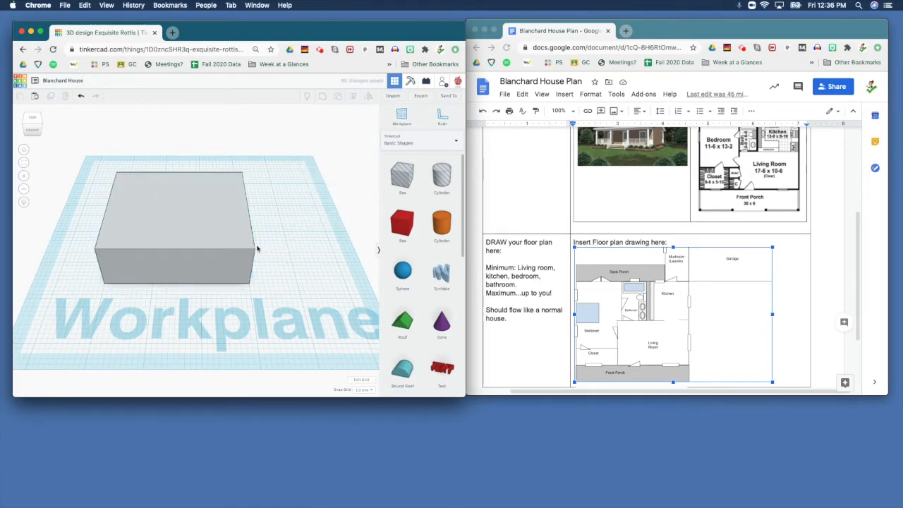
click(198, 225)
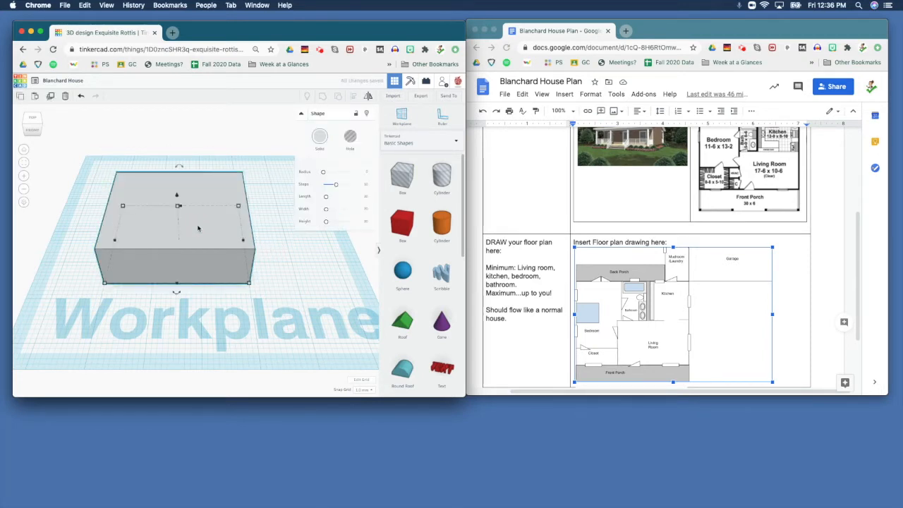
drag(199, 235, 187, 241)
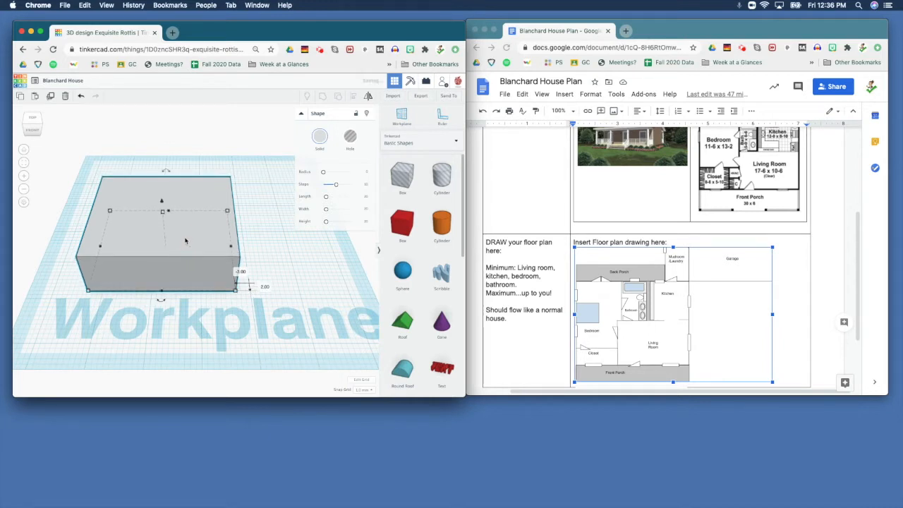
click(279, 231)
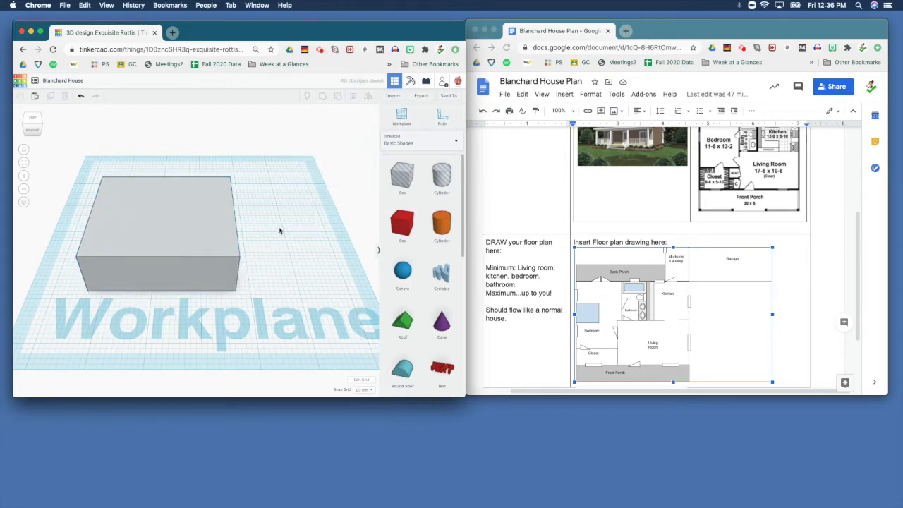
- Place a copy of the house box behind its rear right corner, reduced in width and depth
click(155, 224)
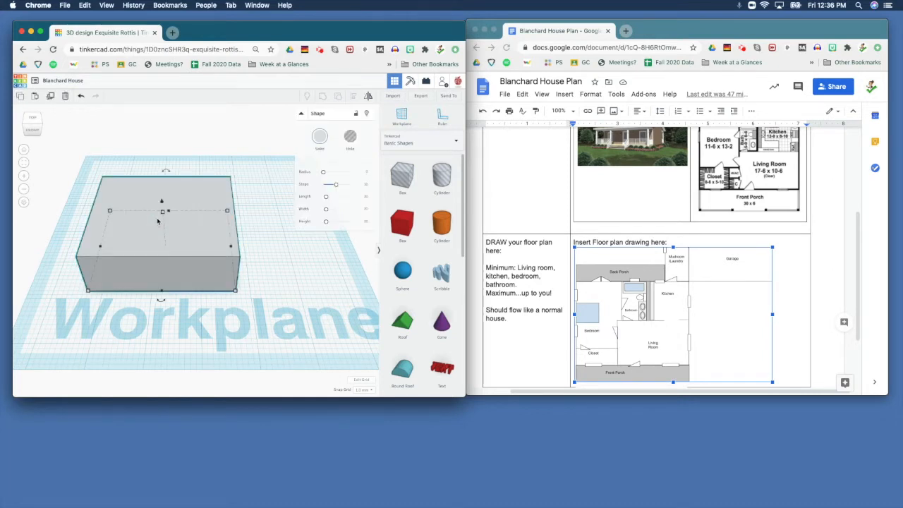
key(super+v)
drag(266, 235, 262, 165)
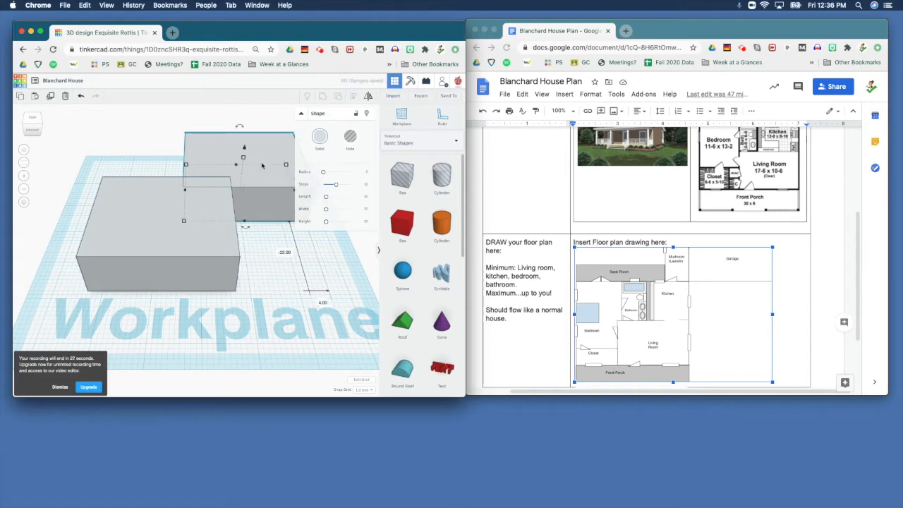
drag(295, 191, 201, 181)
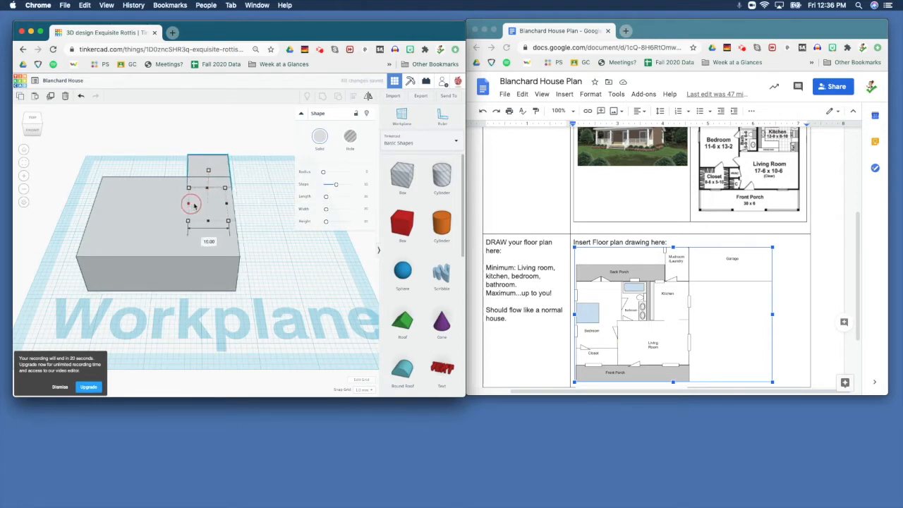
- Add a garage box, about 29 mm wide and 14 mm deep, against the right side of the small rear box
drag(225, 172, 304, 118)
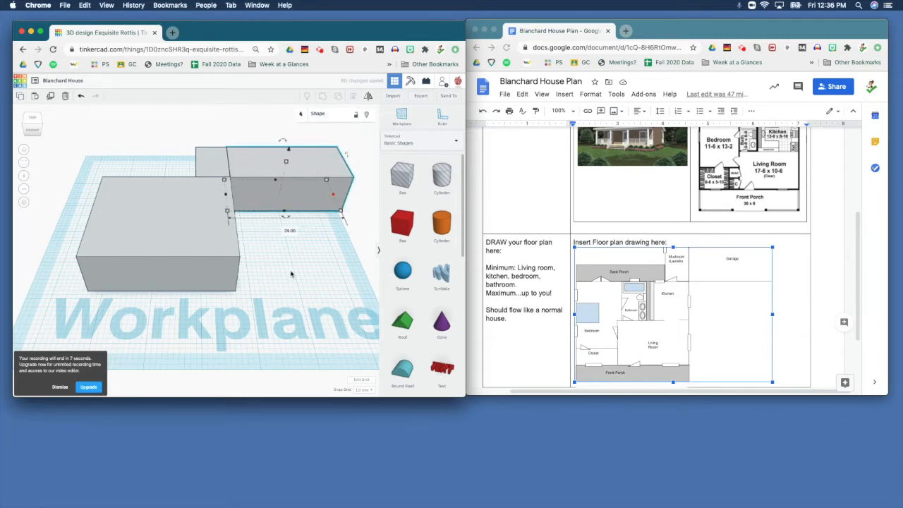
click(266, 222)
- Try grouping the small rear box and the garage box into one shape, and ungroup them again
click(263, 174)
shift+click(219, 170)
click(353, 97)
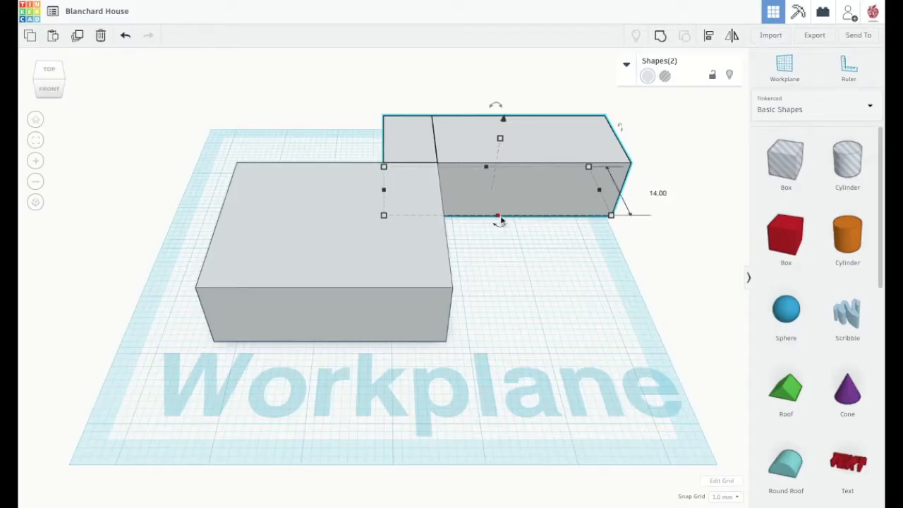
click(600, 190)
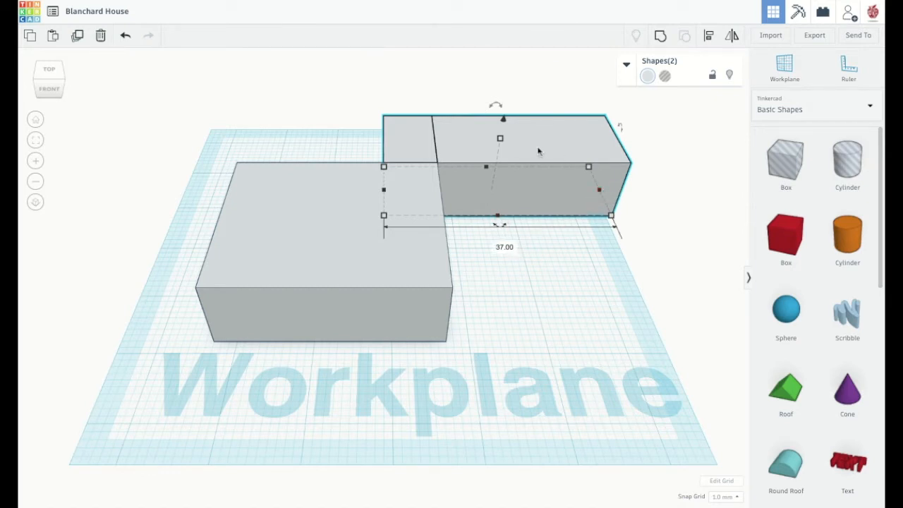
mouse_move(554, 141)
mouse_down()
mouse_move(596, 157)
mouse_move(550, 137)
mouse_up()
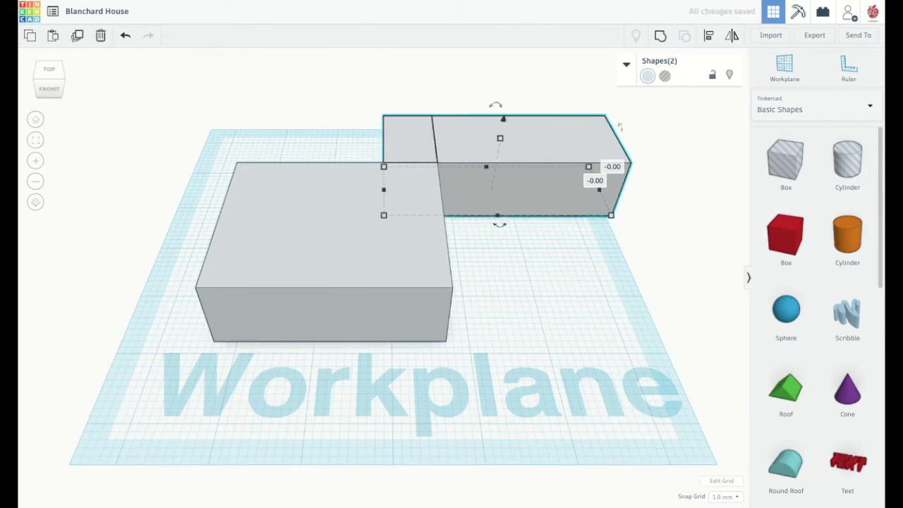
click(658, 38)
click(514, 238)
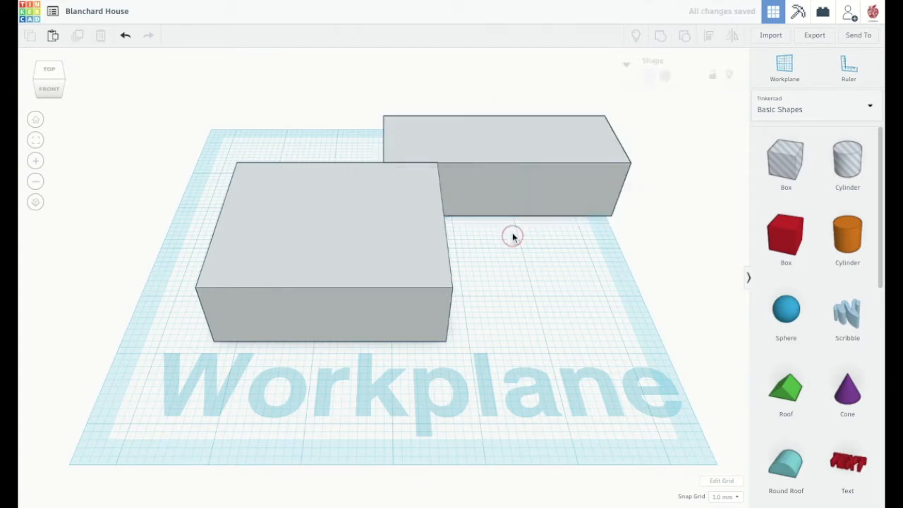
click(581, 124)
click(684, 35)
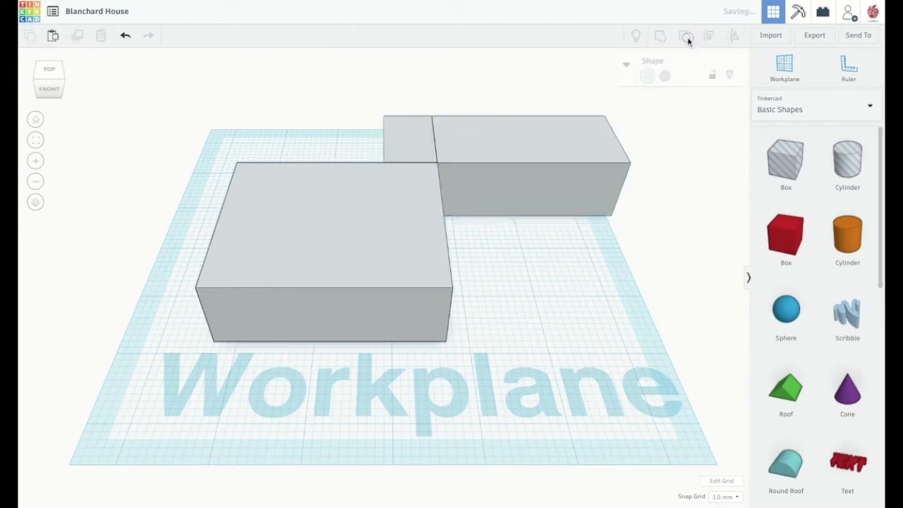
- Move both rear boxes 3 mm right and 13 mm back, and separate the small box from the garage box
click(529, 213)
drag(529, 213, 470, 109)
drag(428, 146, 445, 111)
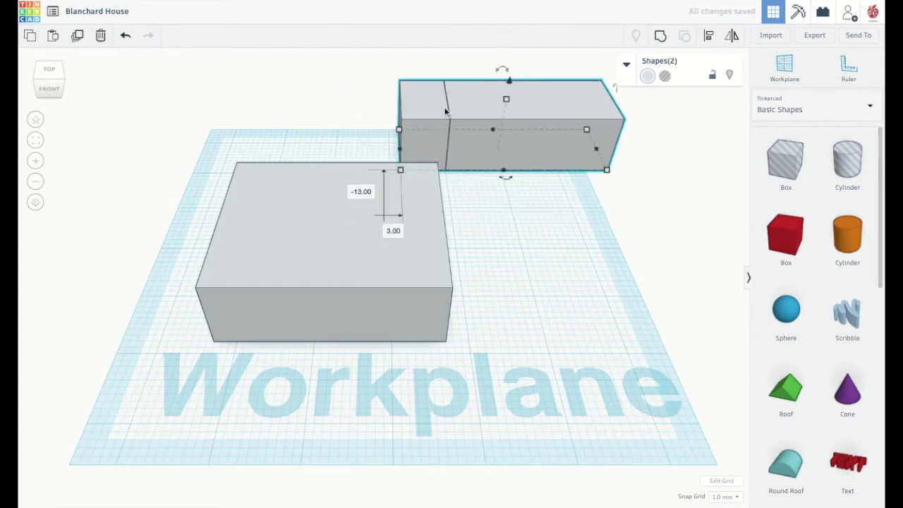
click(491, 193)
click(433, 145)
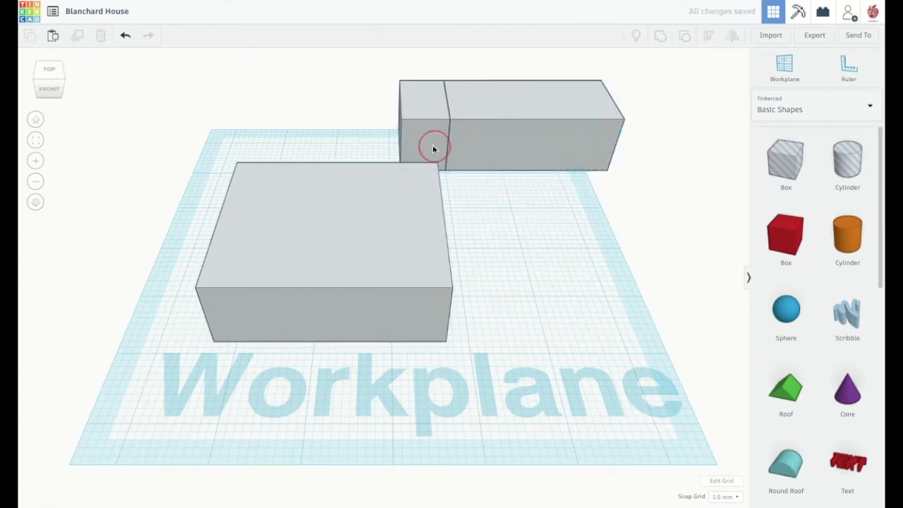
drag(433, 144, 385, 143)
drag(504, 146, 502, 155)
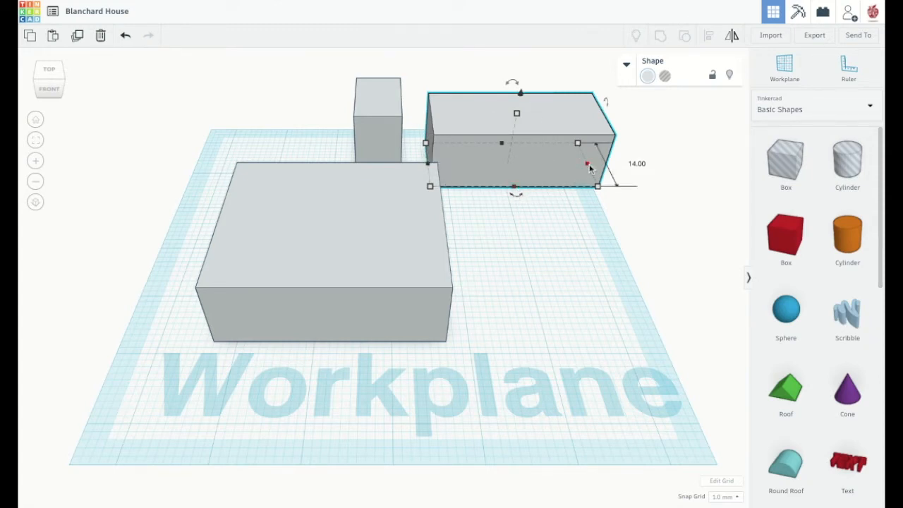
- Set the garage box's width to 20 mm and move it 9 mm forward against the house's rear right corner
click(521, 216)
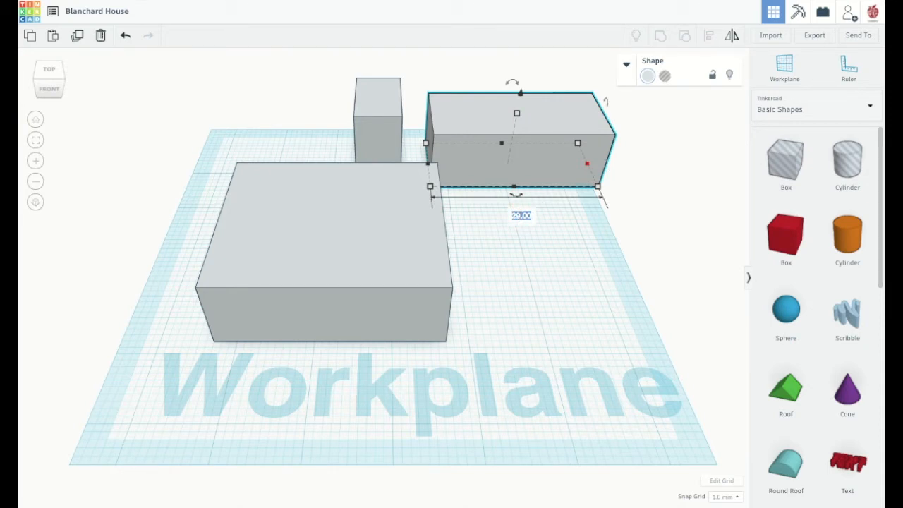
text(20)
key(Return)
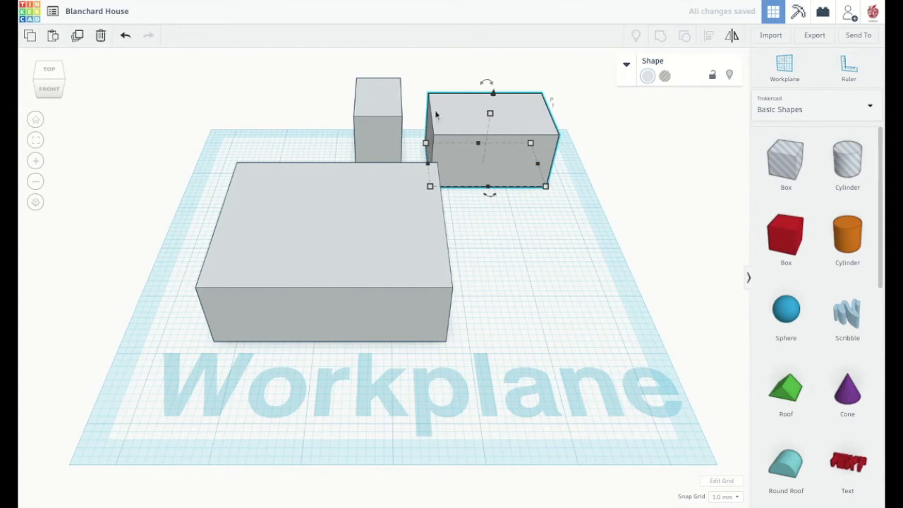
drag(62, 86, 49, 82)
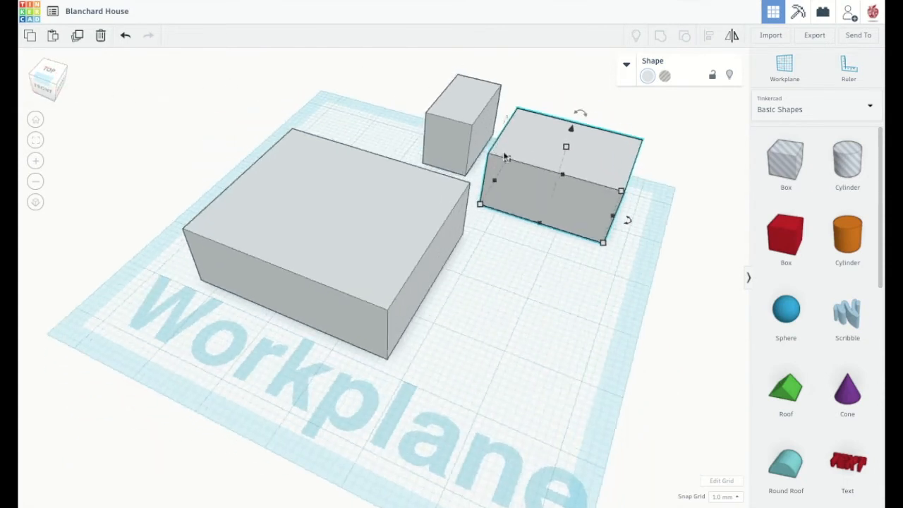
drag(513, 180, 502, 221)
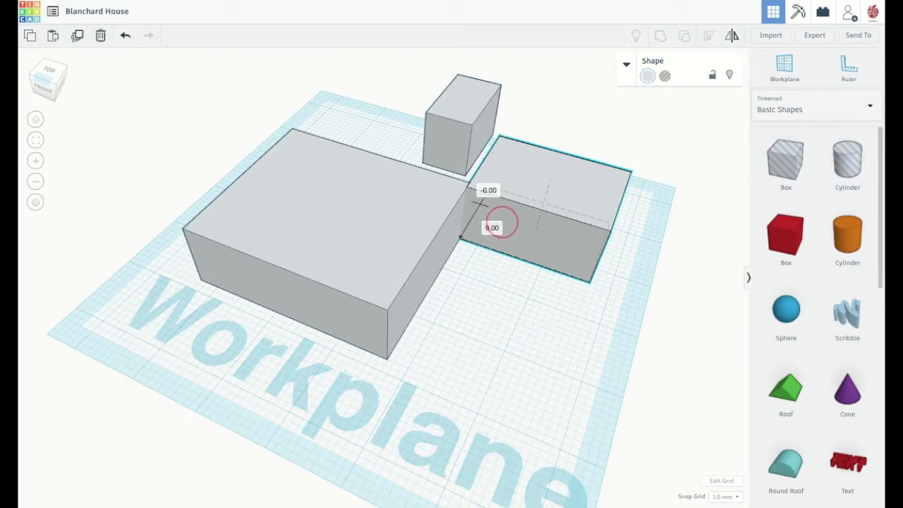
drag(501, 221, 501, 221)
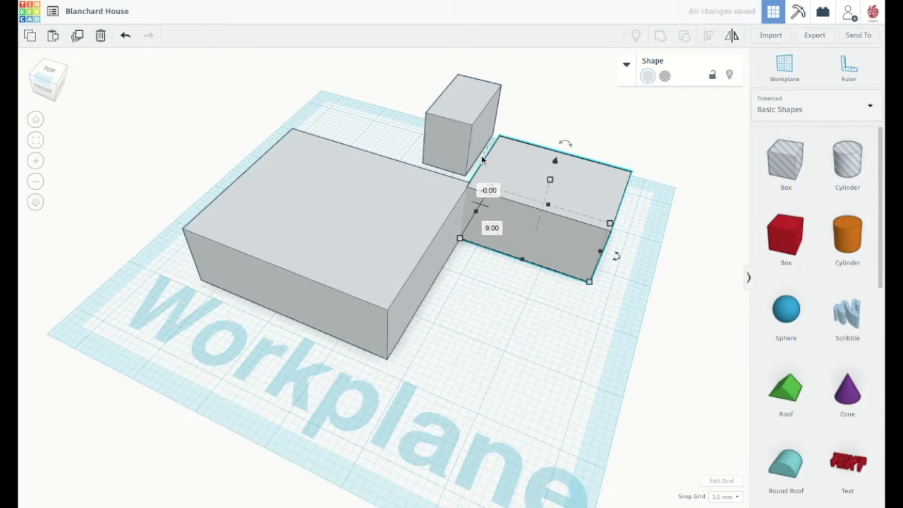
- Move the small box 5 mm right and 16 mm forward beside the garage, and align the two boxes' rear faces
drag(453, 150, 441, 216)
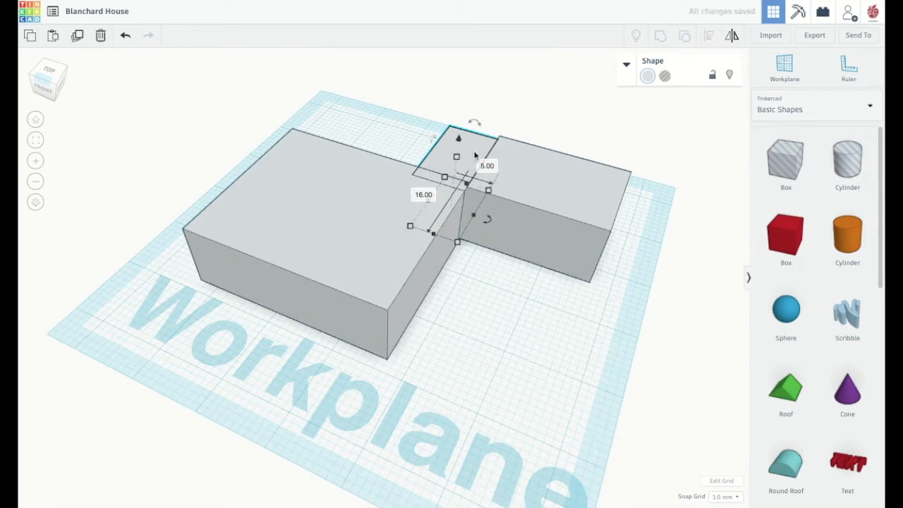
click(125, 35)
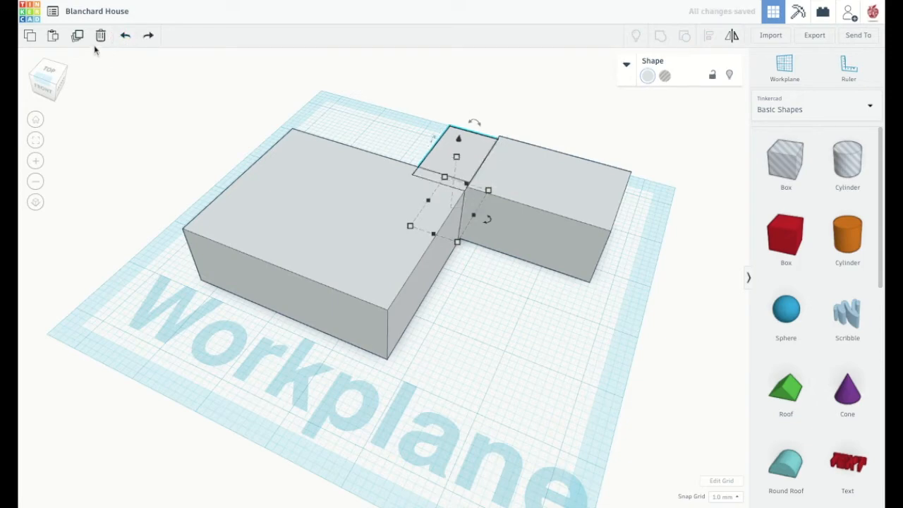
drag(52, 78, 110, 79)
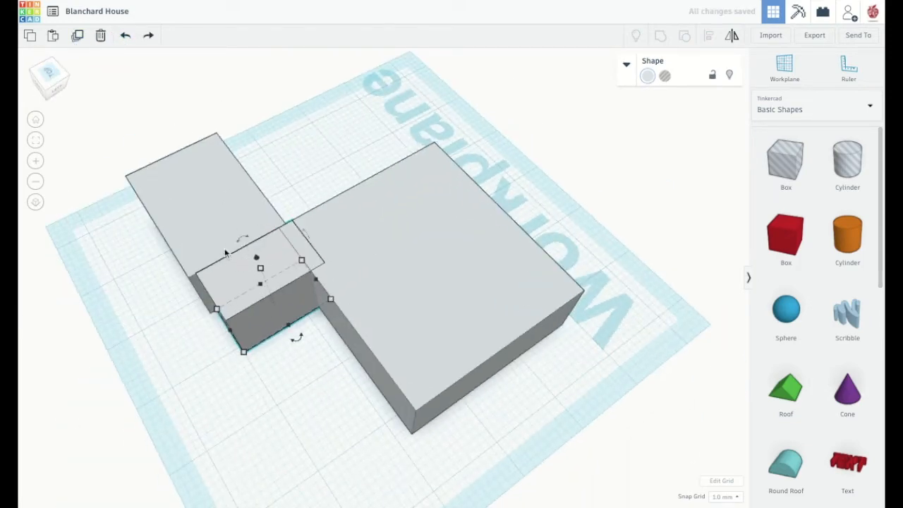
shift+click(194, 237)
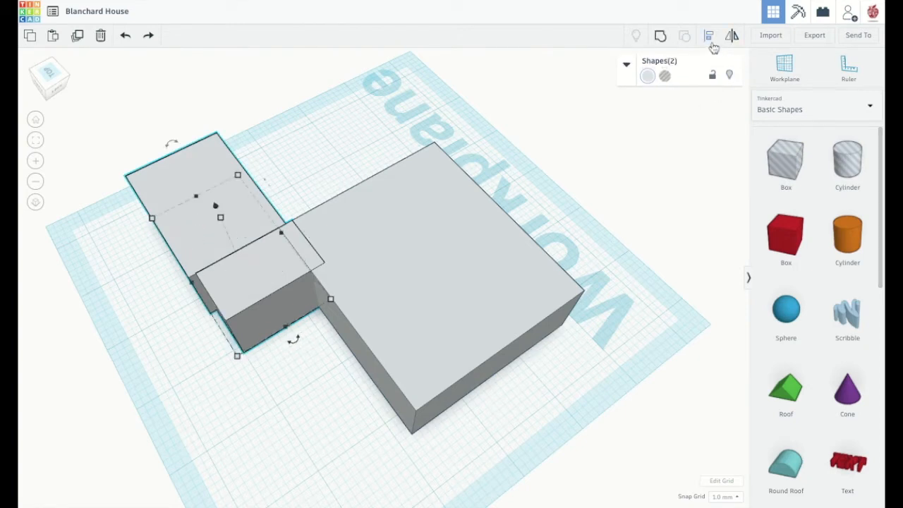
click(710, 43)
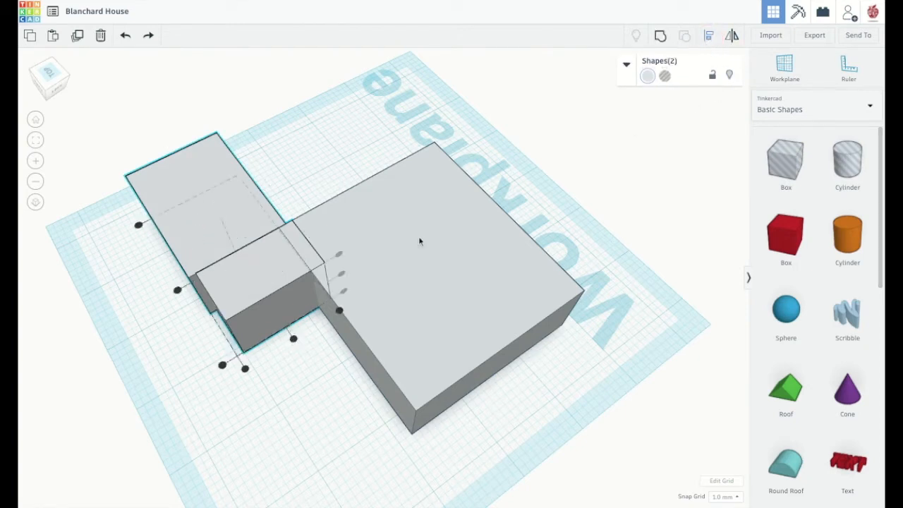
click(244, 370)
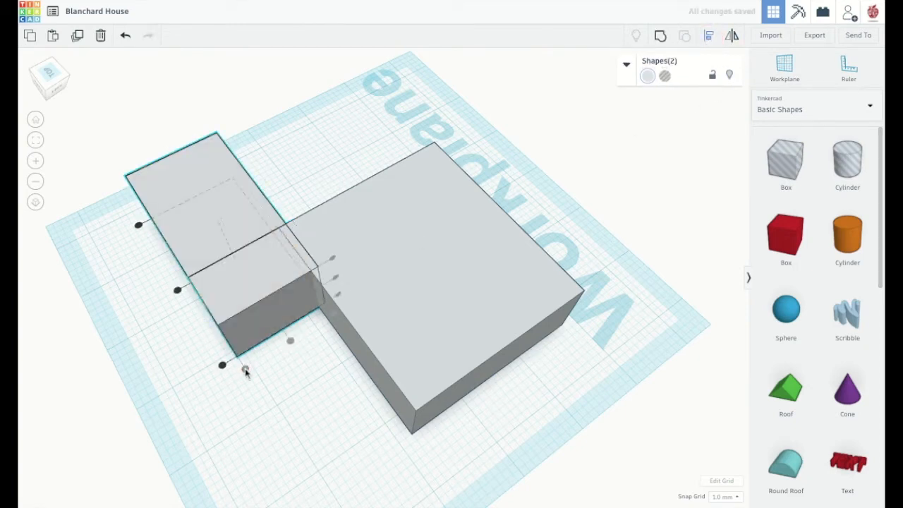
click(284, 393)
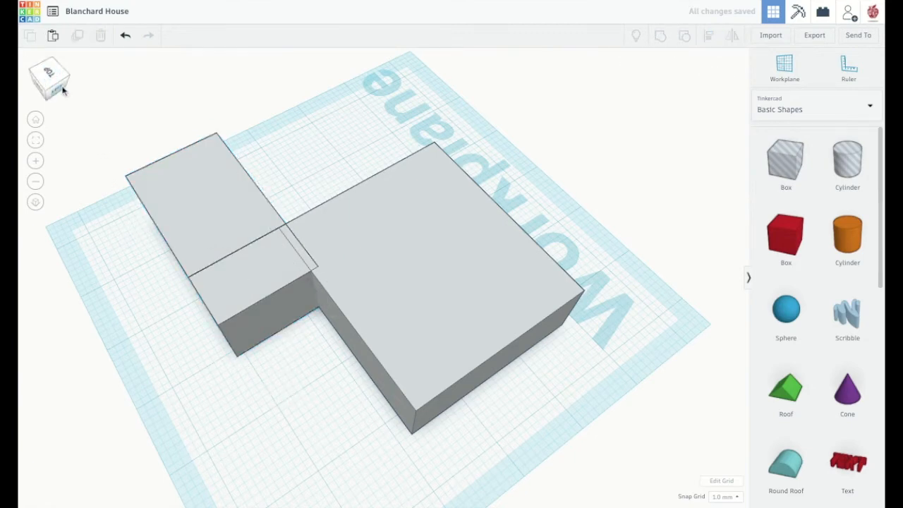
- Place a hole box on the right side of the house, compare its height with the house box, and delete it
drag(44, 76, 20, 88)
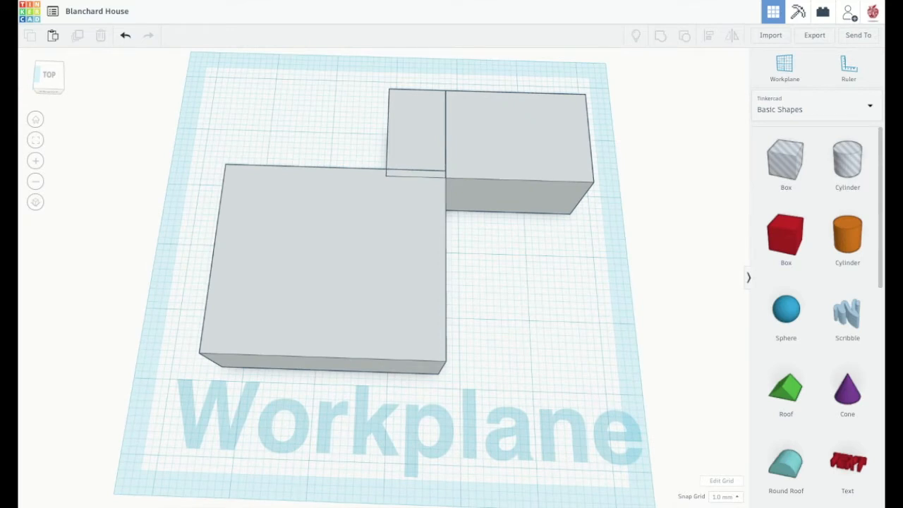
click(45, 87)
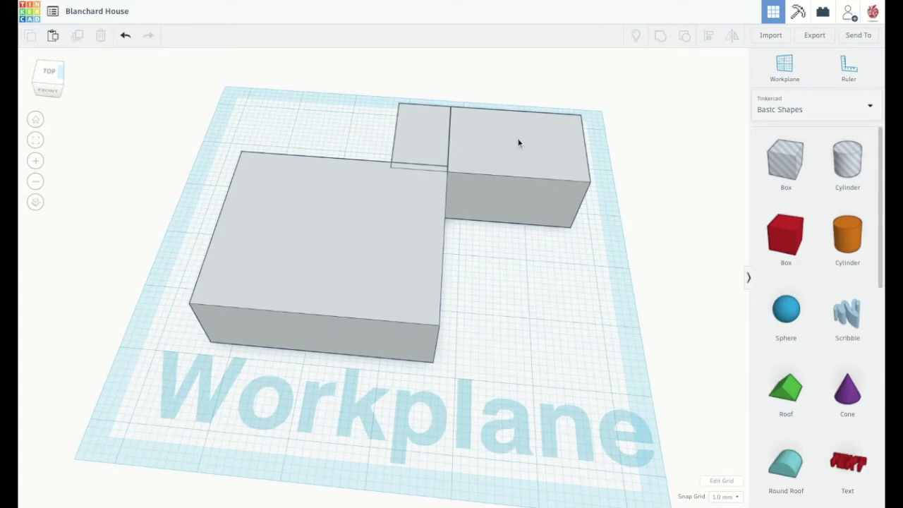
drag(790, 168, 311, 286)
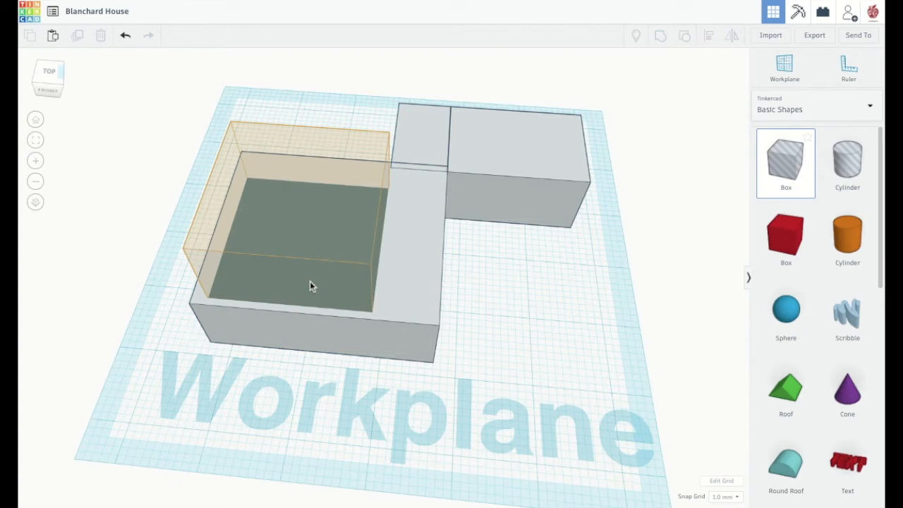
drag(309, 282, 528, 306)
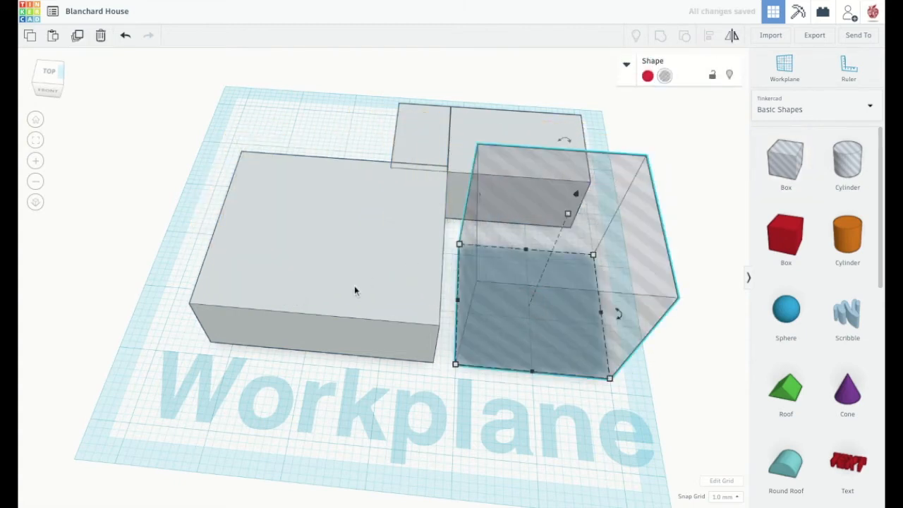
click(299, 333)
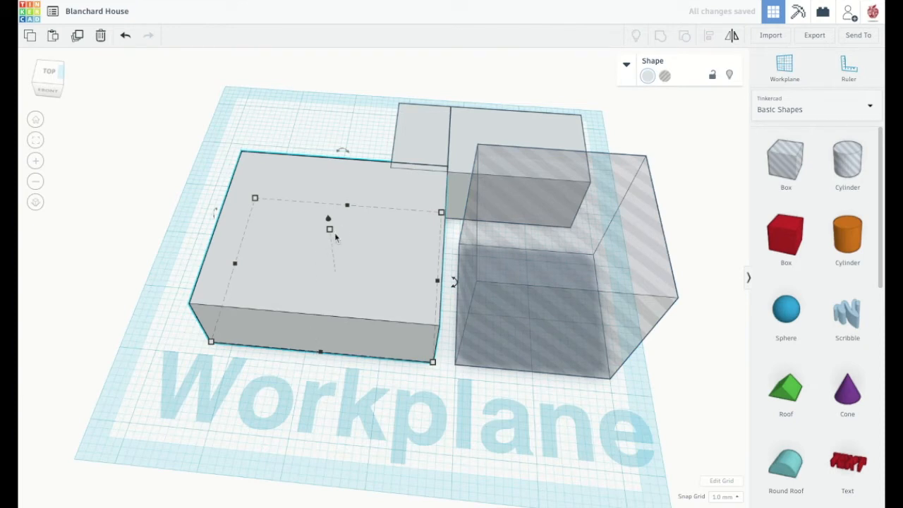
mouse_move(329, 230)
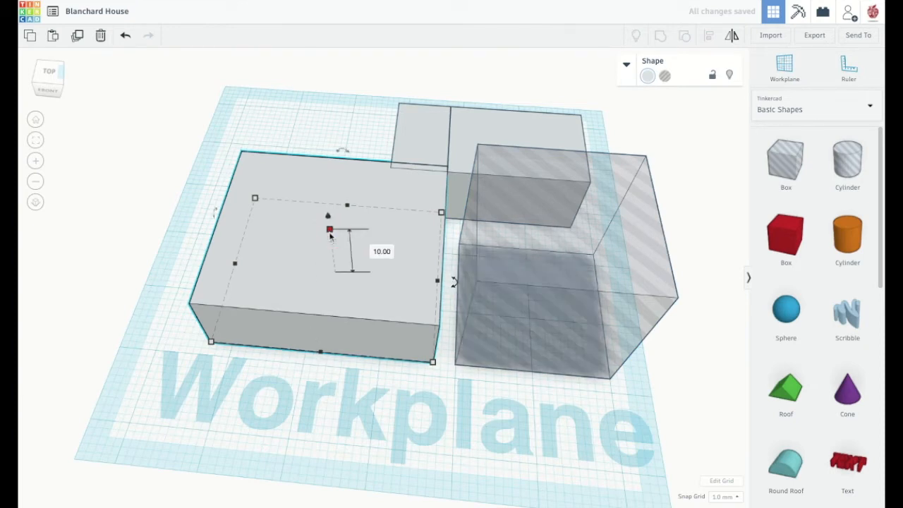
click(514, 242)
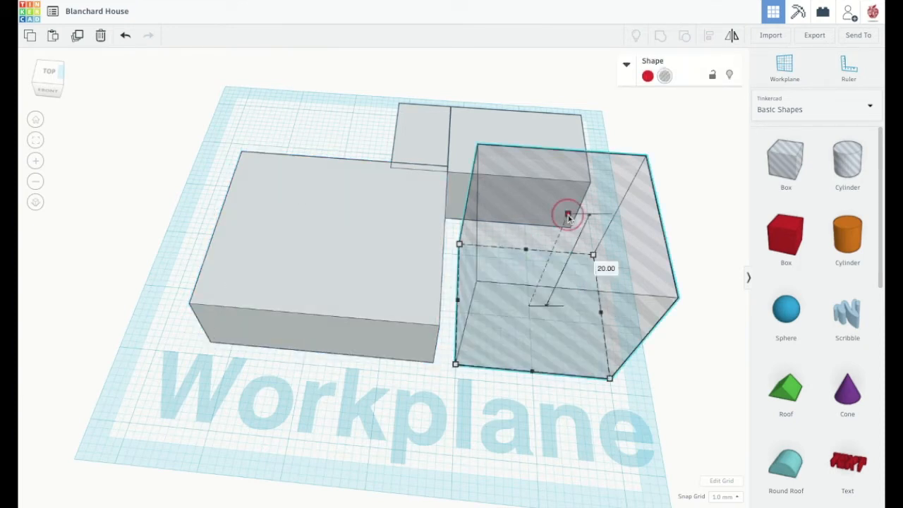
key(Delete)
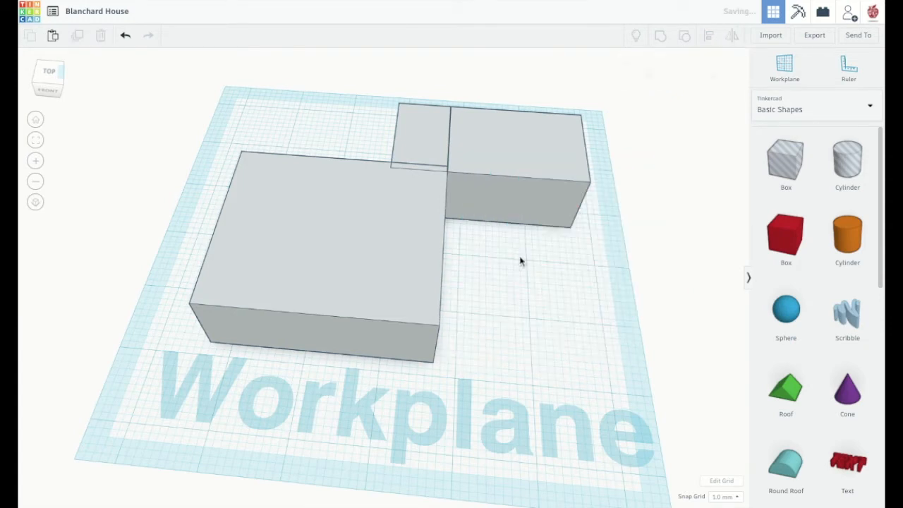
- Duplicate the house box, turn the copy into a hole, and move it 17 mm to the right
click(383, 259)
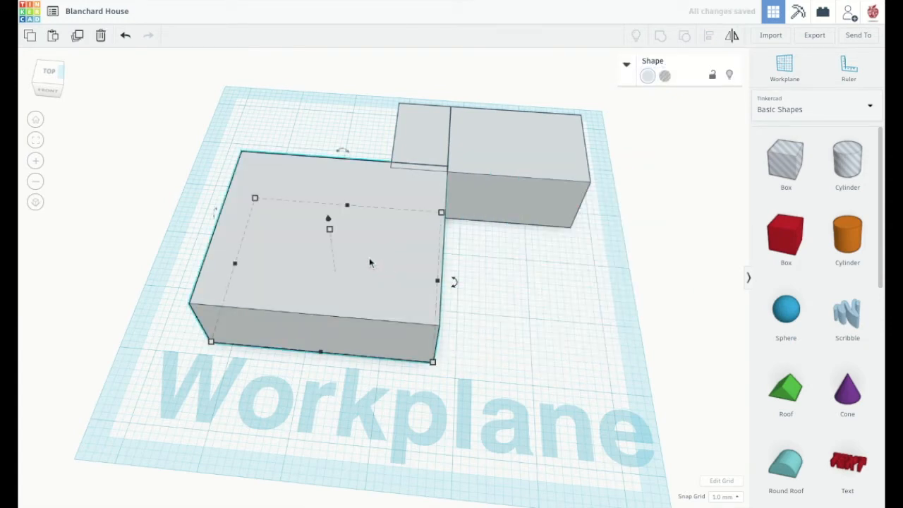
key(ctrl+c)
key(ctrl+v)
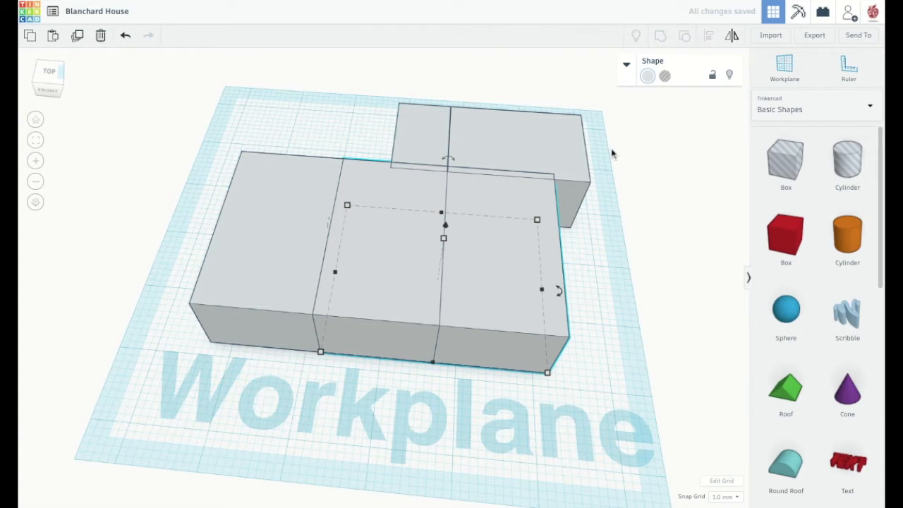
click(665, 75)
drag(509, 256, 630, 262)
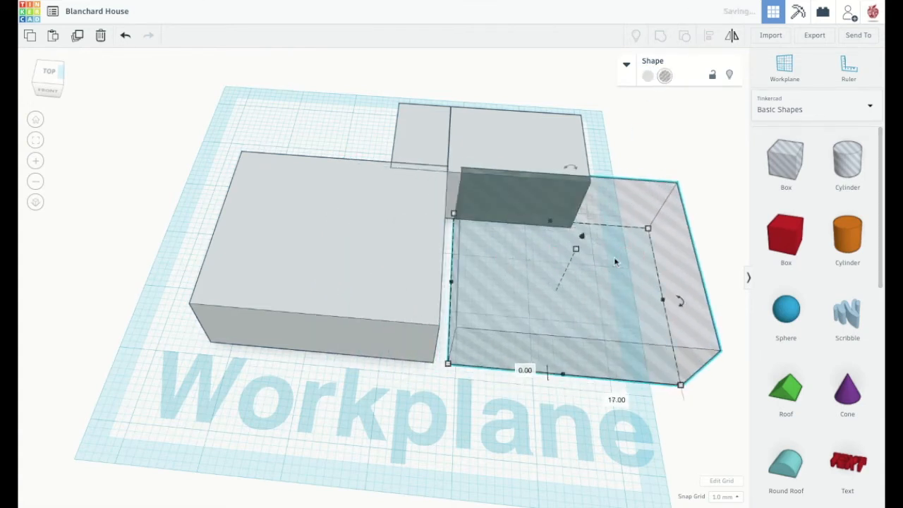
- Raise the hole box slightly above the workplane and set its width to 29 mm
click(581, 237)
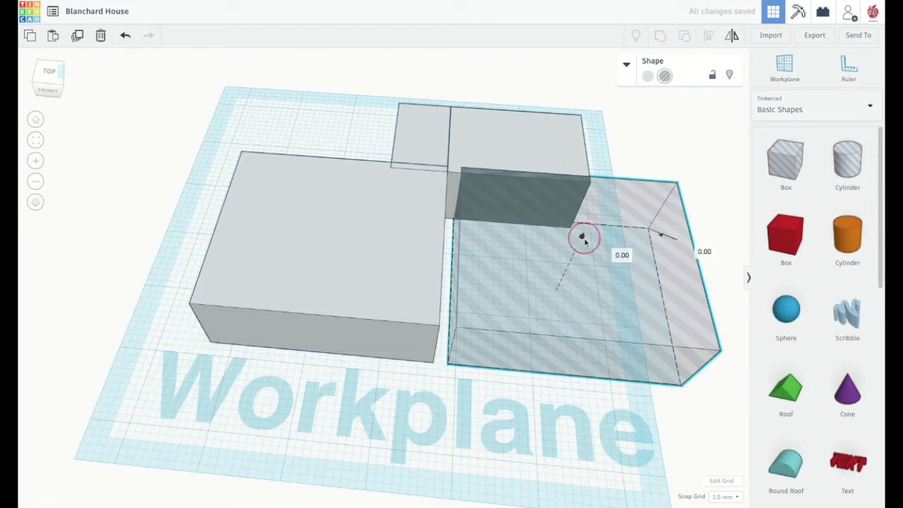
drag(584, 240, 584, 233)
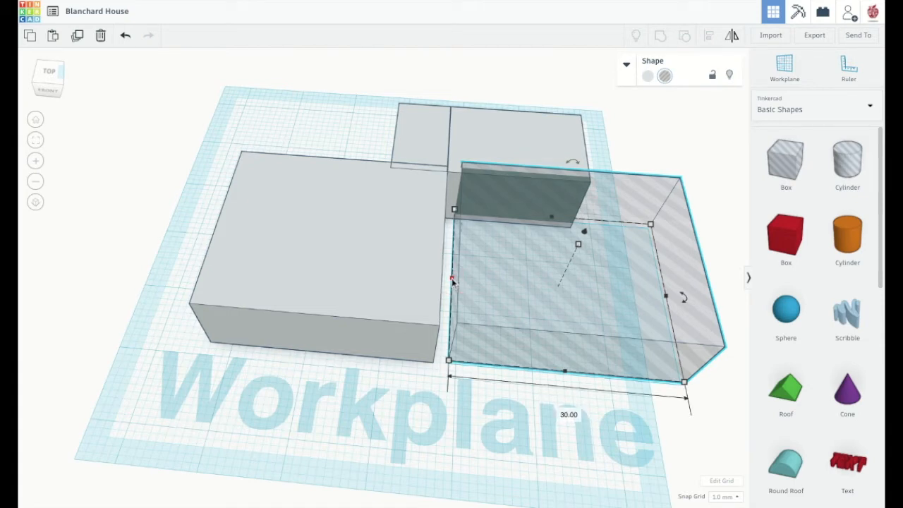
click(568, 414)
key(BackSpace)
text(29)
key(Return)
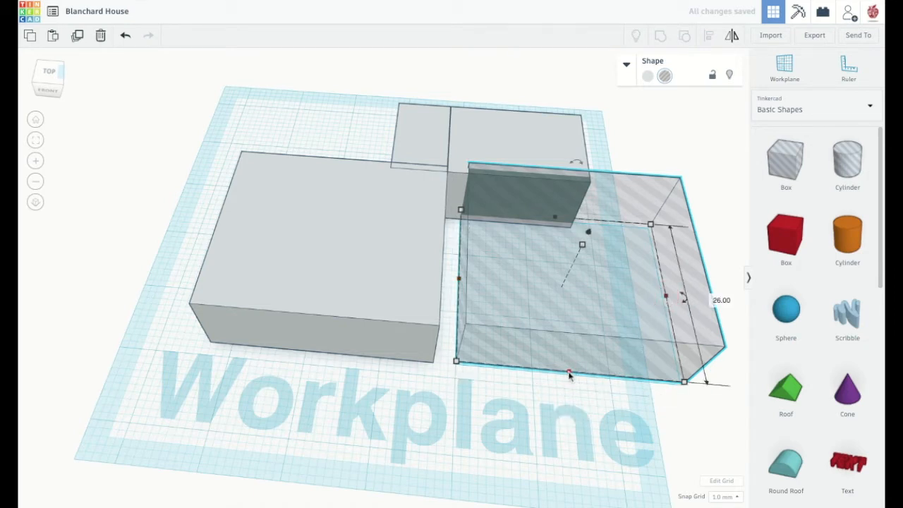
- Set the hole box's depth to 25 mm and move it 32 mm left into the house box
click(719, 301)
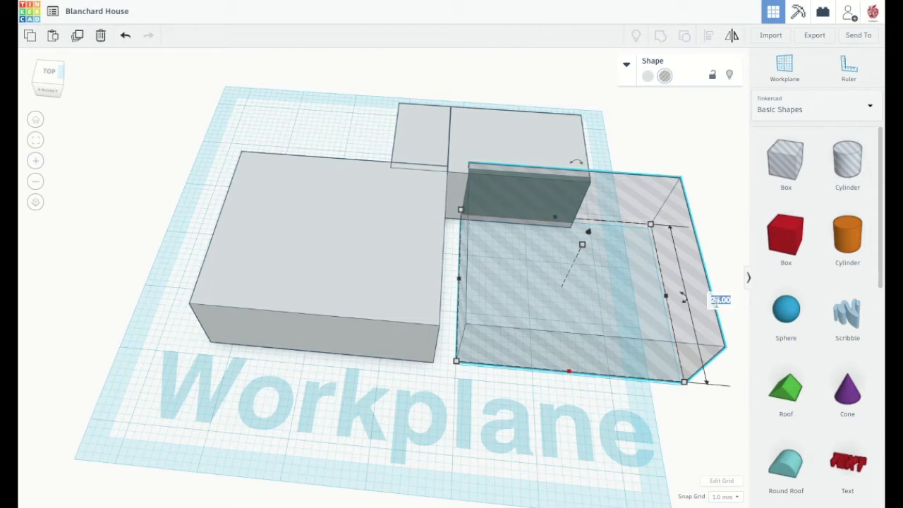
text(25)
key(Return)
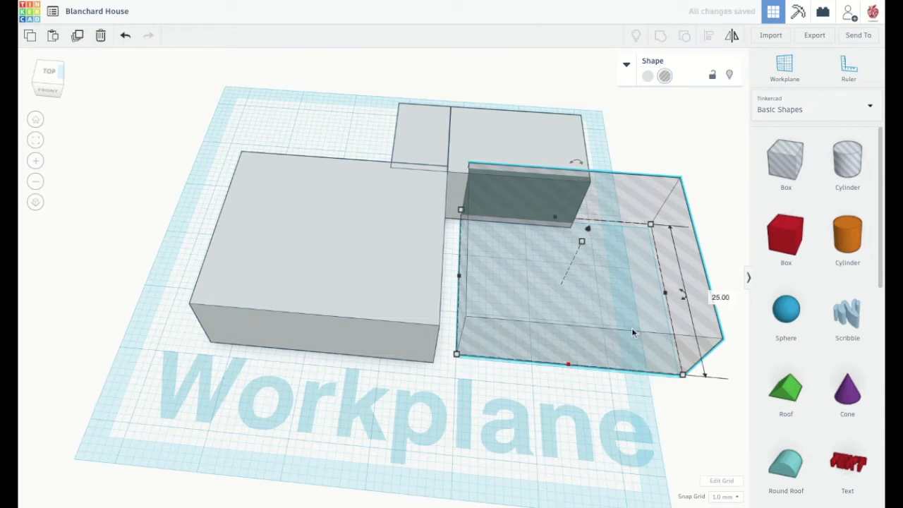
drag(629, 311, 356, 286)
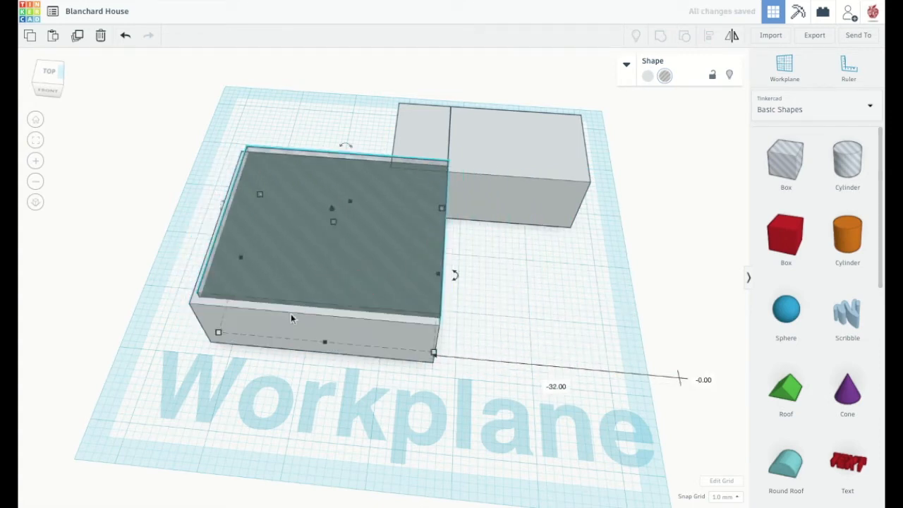
- Align the hole box with the house box so it is centered in both width and depth
shift+click(221, 328)
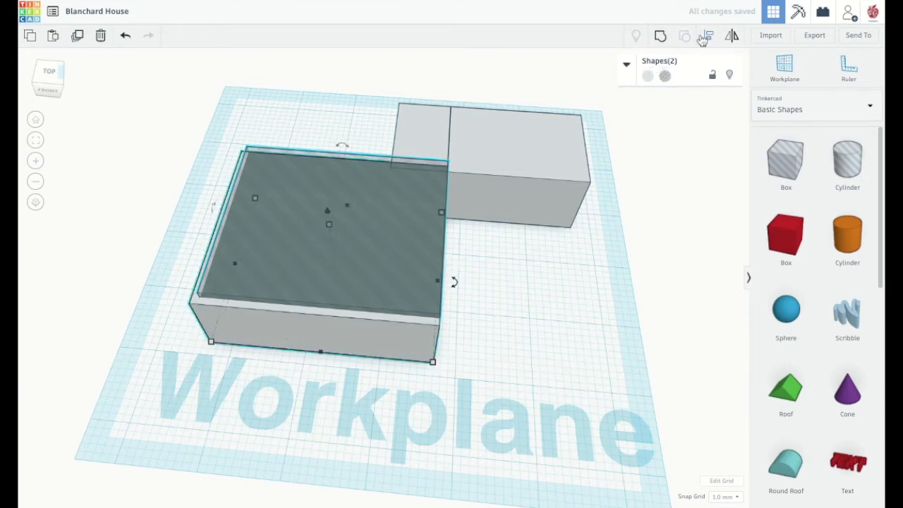
click(705, 35)
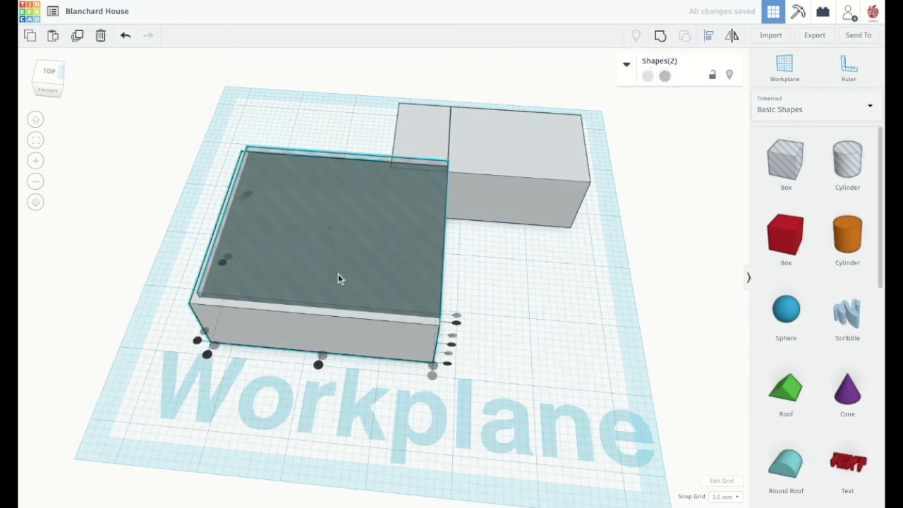
click(44, 86)
drag(44, 84, 77, 80)
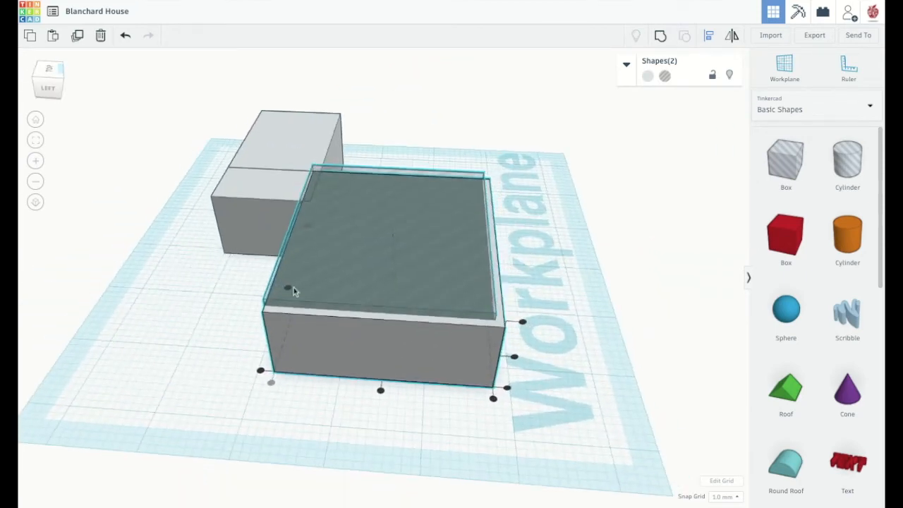
click(381, 391)
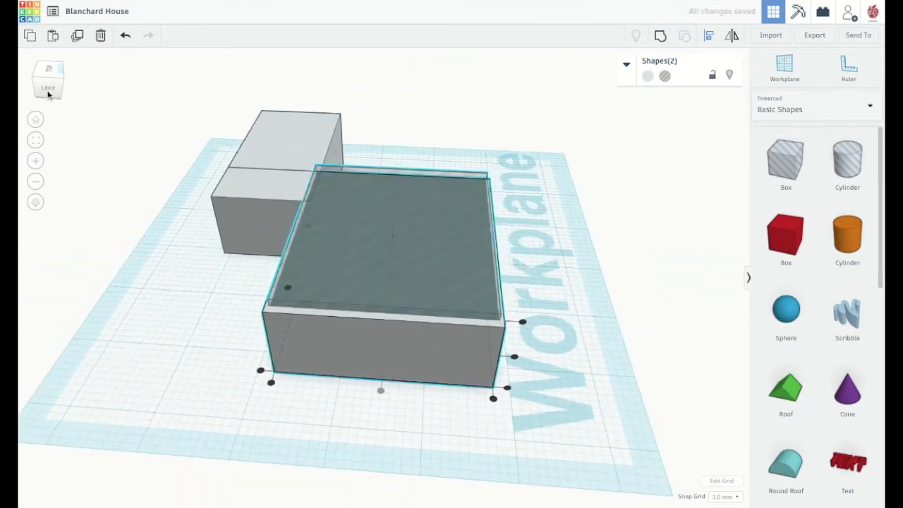
drag(40, 72, 19, 73)
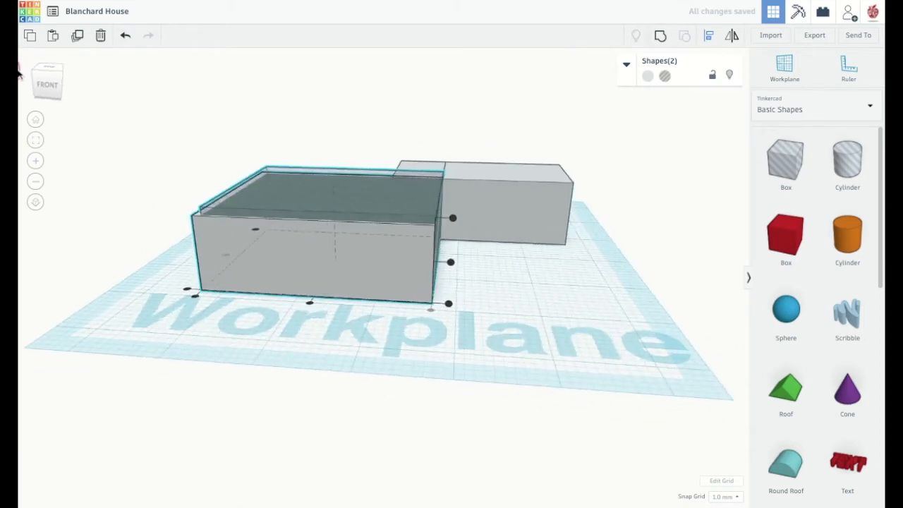
click(310, 303)
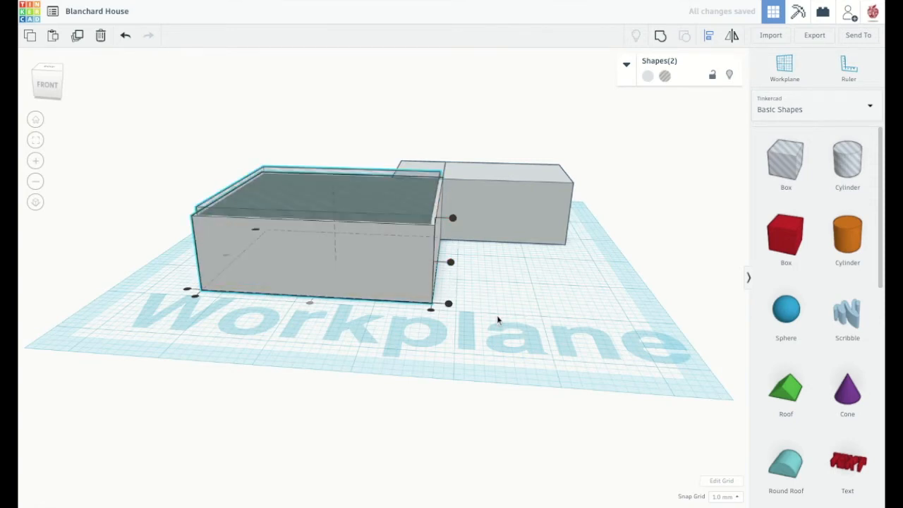
- Group the house box with its hole box to hollow out the main section
click(375, 338)
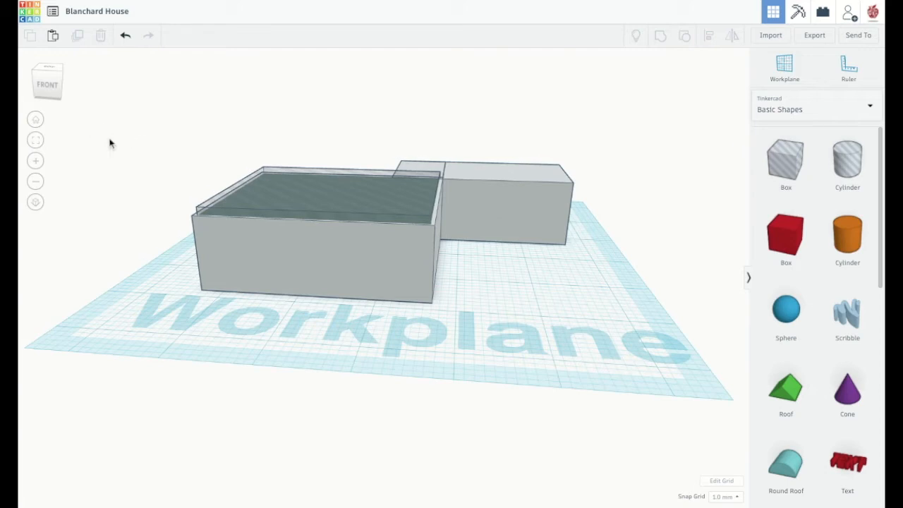
drag(175, 262, 255, 191)
click(658, 36)
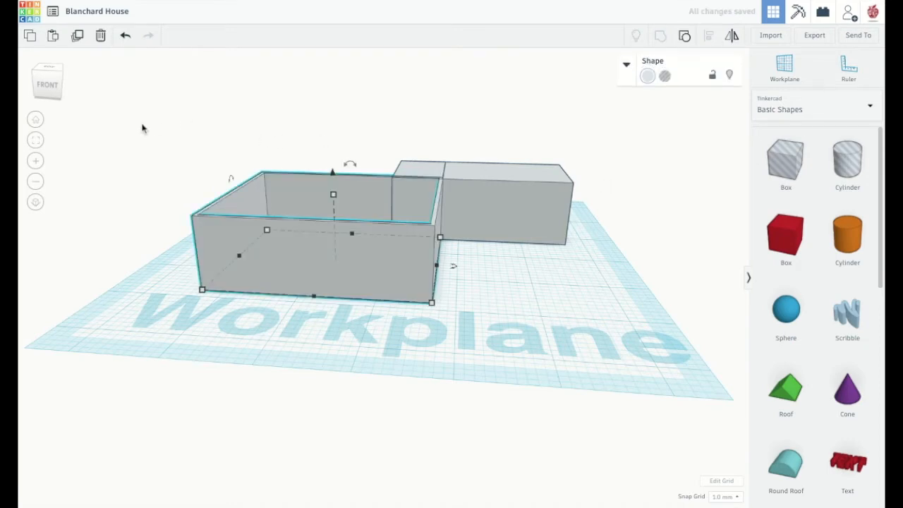
- Move the small box and the garage box slightly back, against the outer face of the house's rear wall
click(57, 82)
drag(56, 82, 53, 95)
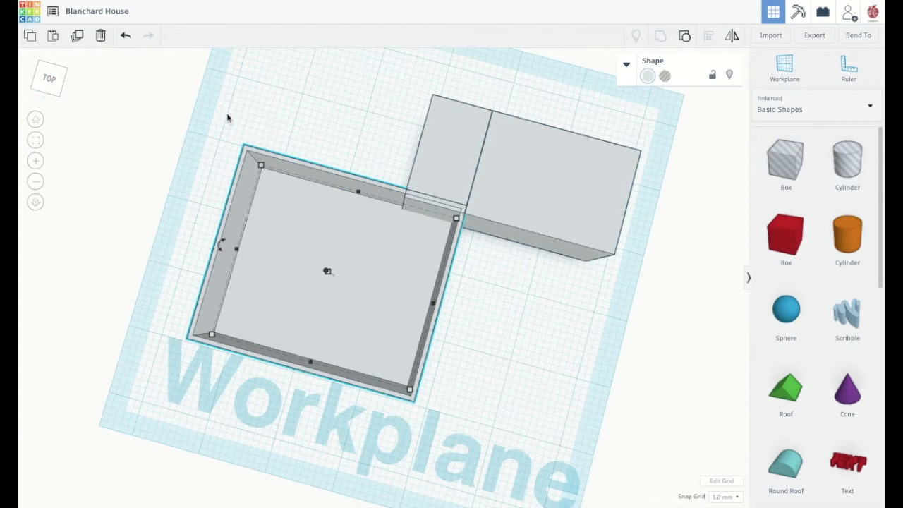
click(432, 161)
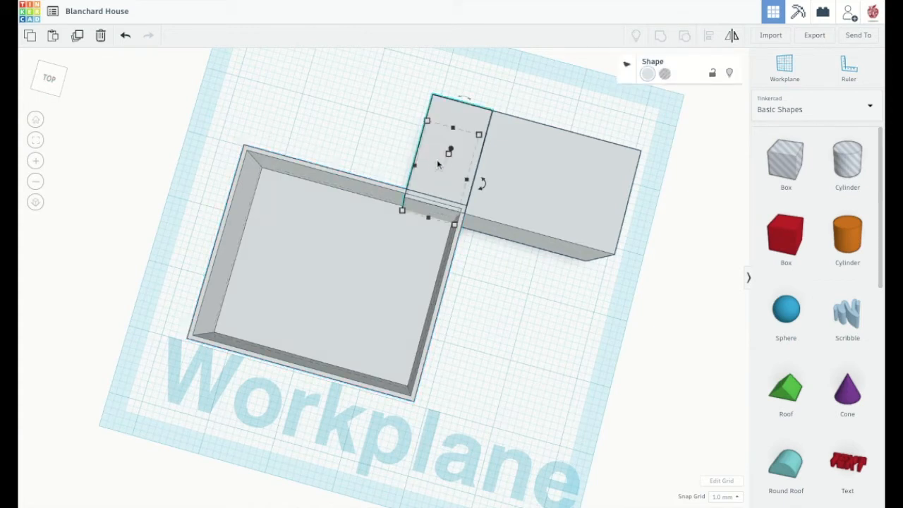
drag(437, 173, 434, 175)
drag(520, 176, 522, 177)
click(522, 267)
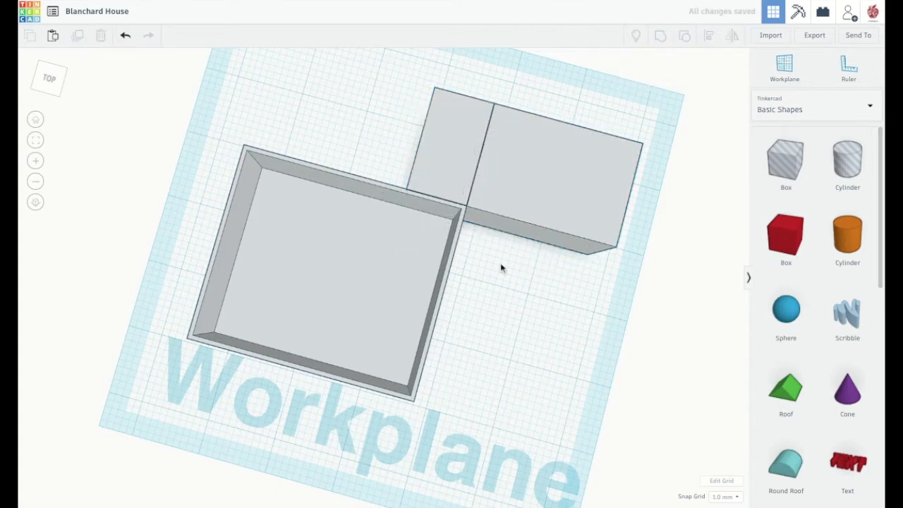
- Duplicate the small box beside the garage, turn the copy into a hole, and reposition it
click(464, 165)
click(664, 76)
drag(49, 88, 46, 76)
drag(464, 120, 429, 137)
- Set the small hole copy's depth to 13 mm and its width to 8 mm
click(478, 189)
click(532, 195)
text(13)
key(Return)
click(439, 247)
text(8)
- Align the hole copy with the small box's center, and undo the last alignment
shift+click(409, 151)
click(709, 36)
drag(49, 80, 116, 70)
click(348, 407)
click(402, 358)
click(125, 37)
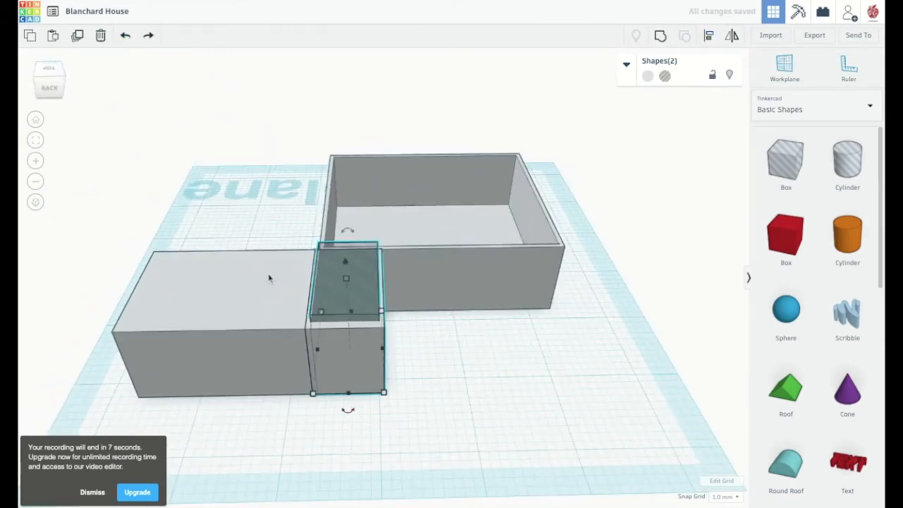
- Group the small box with its hole copy to hollow it out
drag(49, 82, 22, 90)
click(210, 245)
key(ctrl+g)
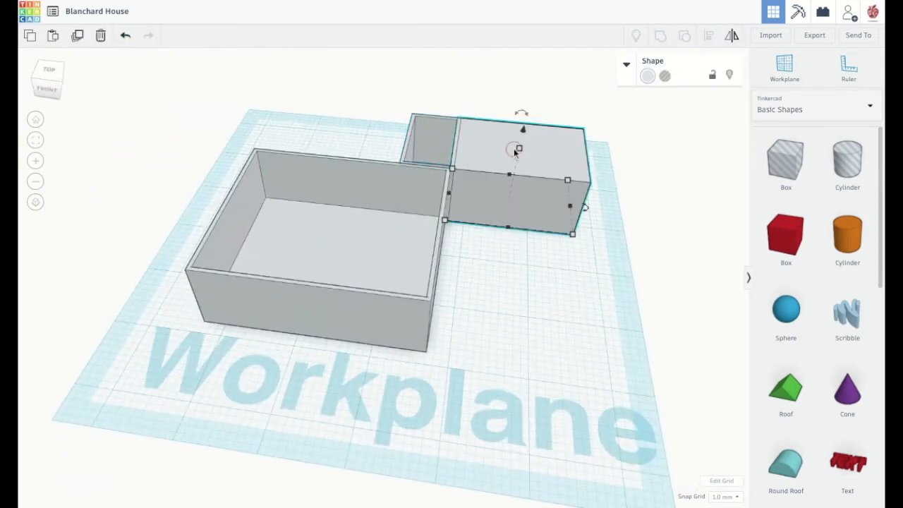
- Make a slightly smaller copy of the garage box to its right and turn it into a hole
drag(517, 151, 591, 138)
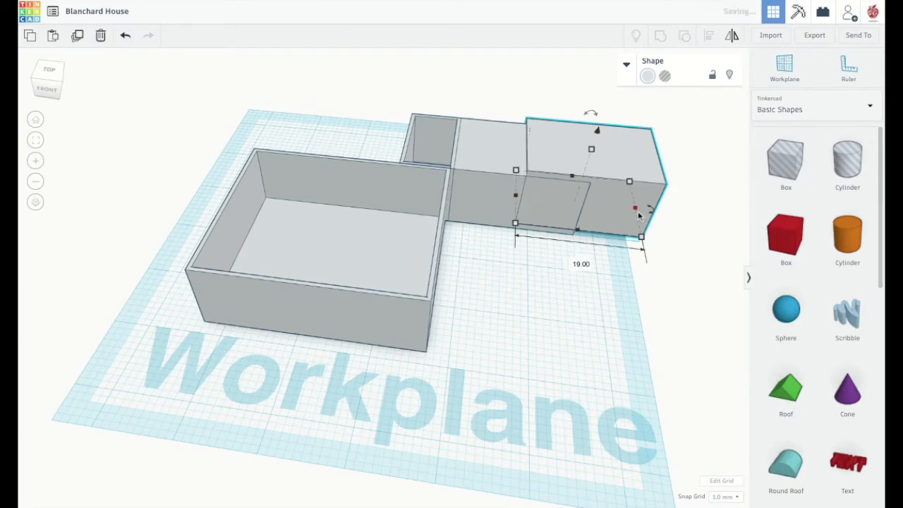
click(577, 230)
click(654, 290)
click(628, 169)
click(664, 76)
- Align the hole copy inside the garage box and group the two to hollow out the garage
drag(624, 173, 552, 166)
shift+click(518, 203)
click(708, 36)
drag(54, 78, 78, 89)
click(532, 359)
click(660, 36)
click(485, 249)
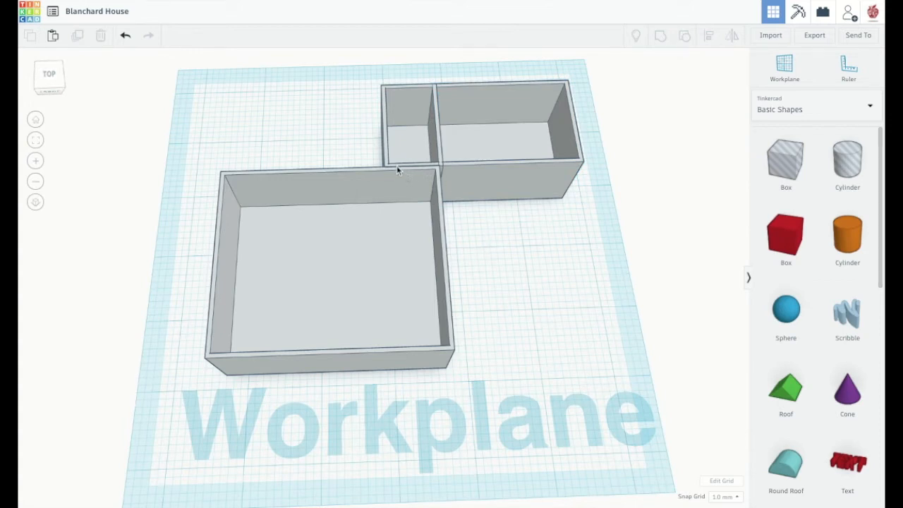
- Select the small section and the garage together, try moving them 1 mm forward, and move them back
scroll(396, 165, up, 4)
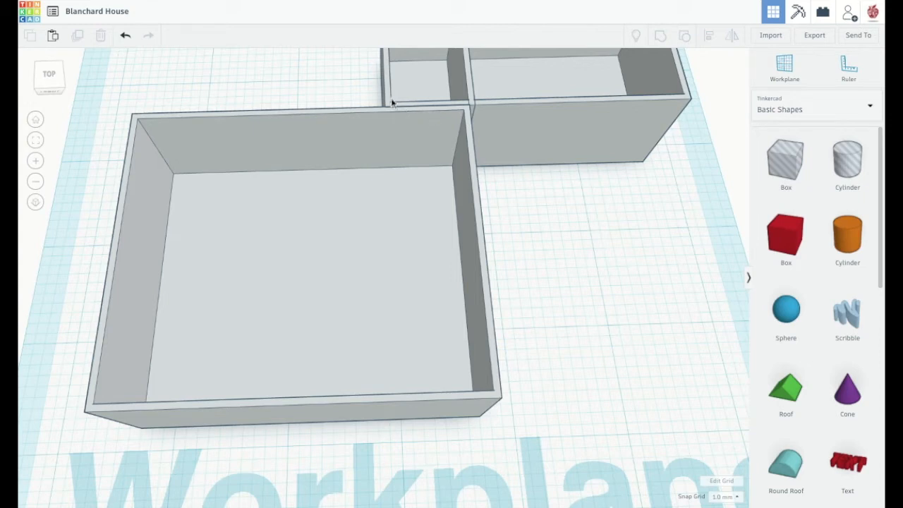
click(428, 99)
shift+click(525, 101)
drag(525, 101, 523, 98)
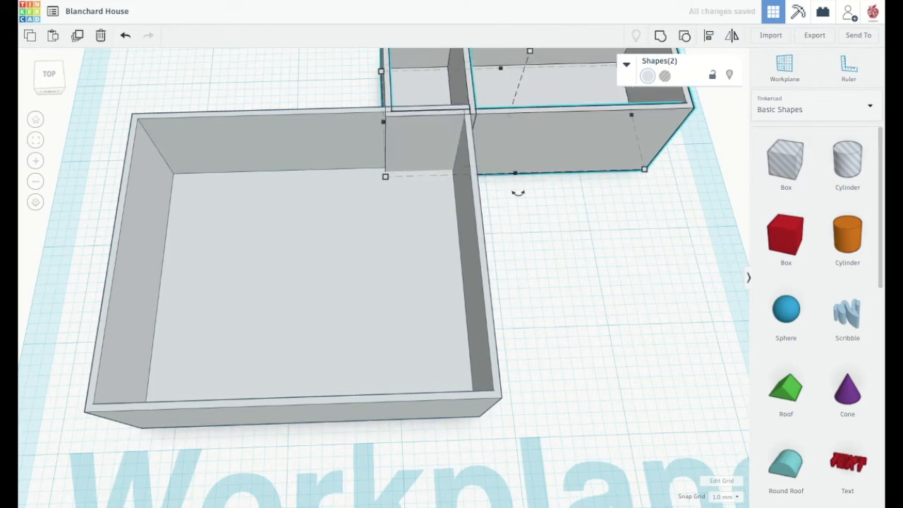
key(Up)
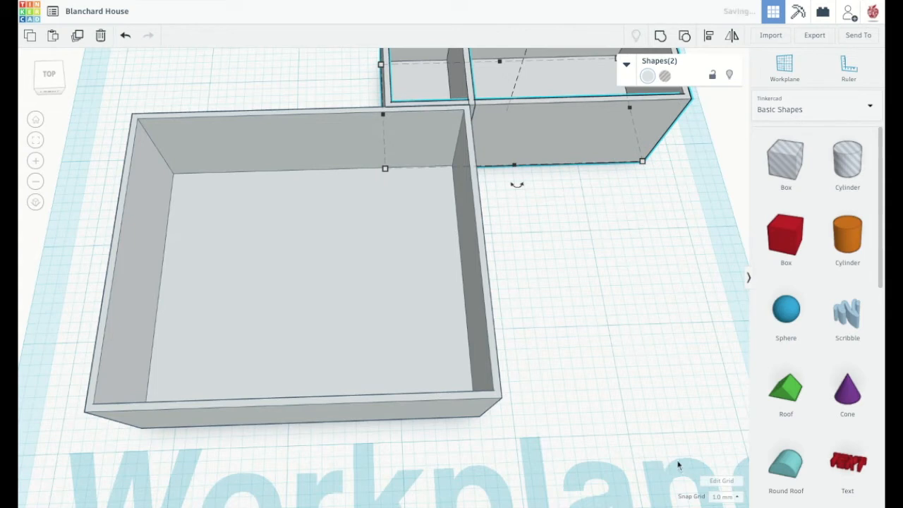
- Set the snap grid to 0.5 mm and nudge the two selected sections 0.5 mm forward and 0.5 mm left
click(723, 497)
click(722, 423)
key(Down)
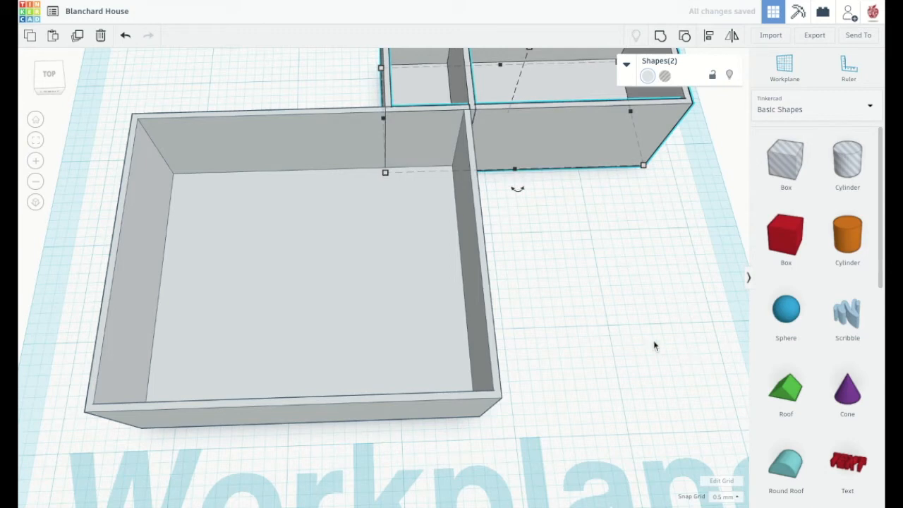
key(Left)
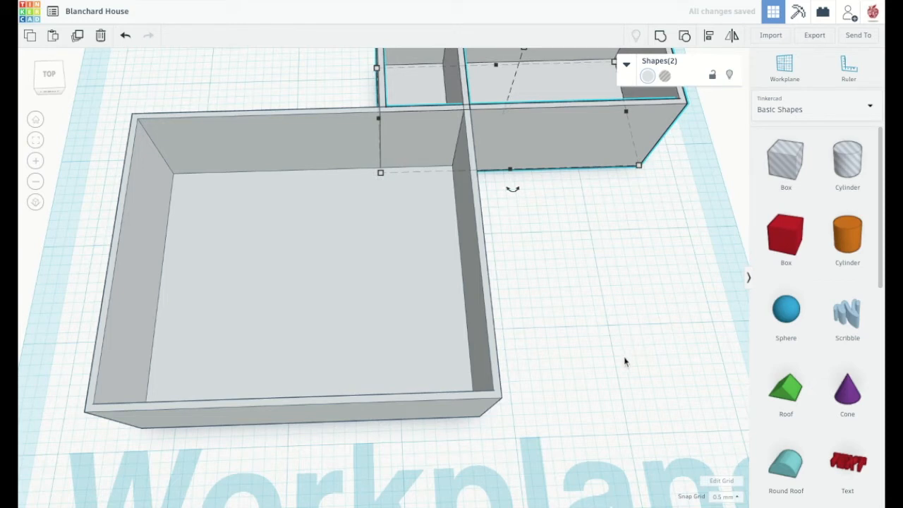
click(549, 218)
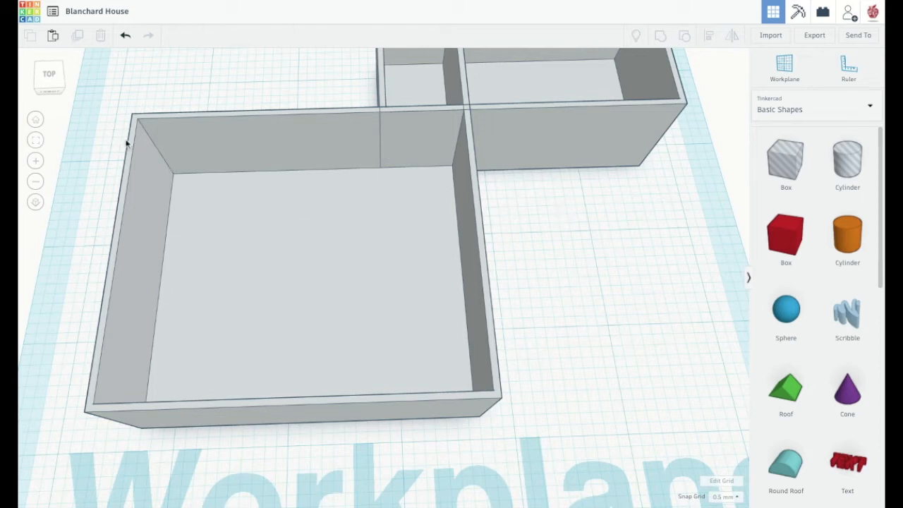
- Place a new workplane on the floor inside the main house section
mouse_move(51, 77)
mouse_down()
mouse_move(49, 93)
mouse_move(49, 82)
mouse_up()
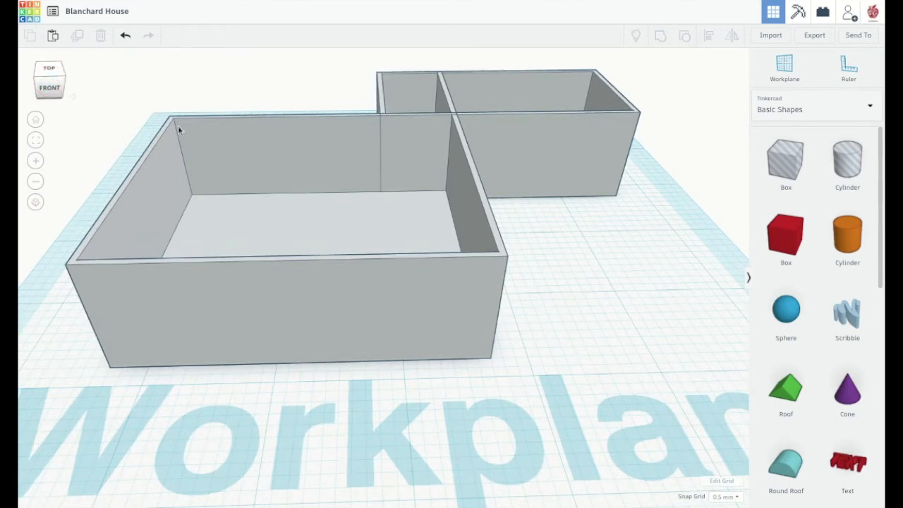
click(783, 68)
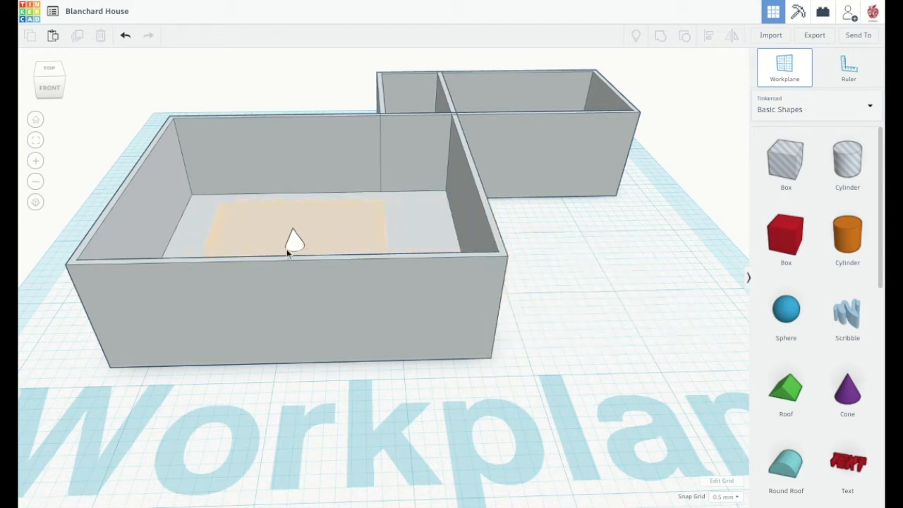
click(255, 241)
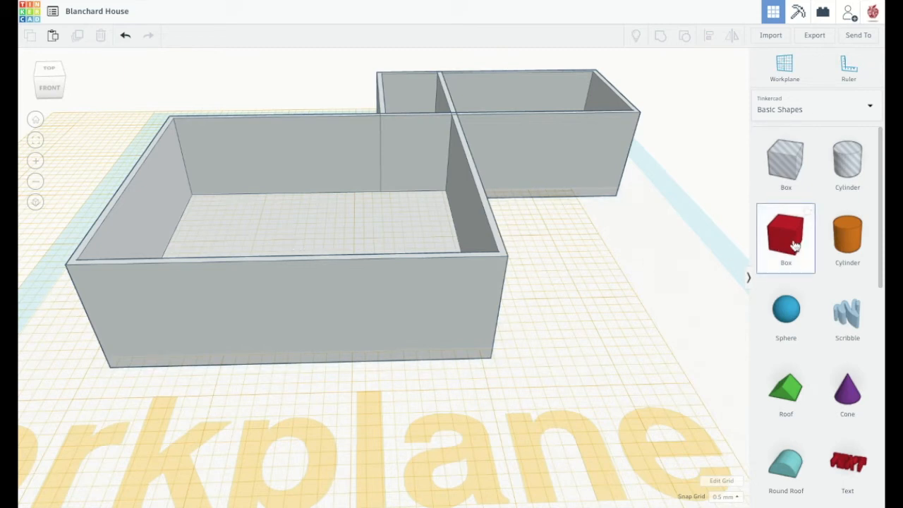
- Add a box to the right of the main house section as a hole and reduce its height to 7 mm
drag(794, 244, 668, 393)
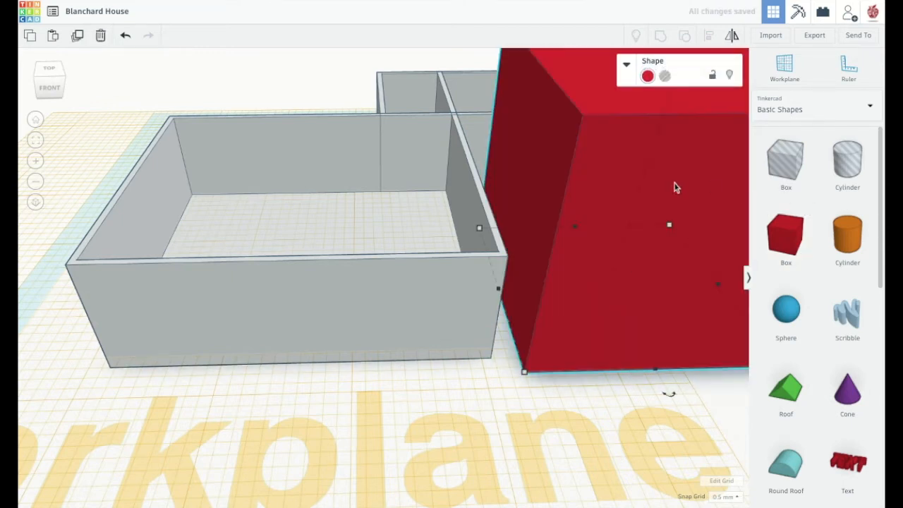
click(664, 75)
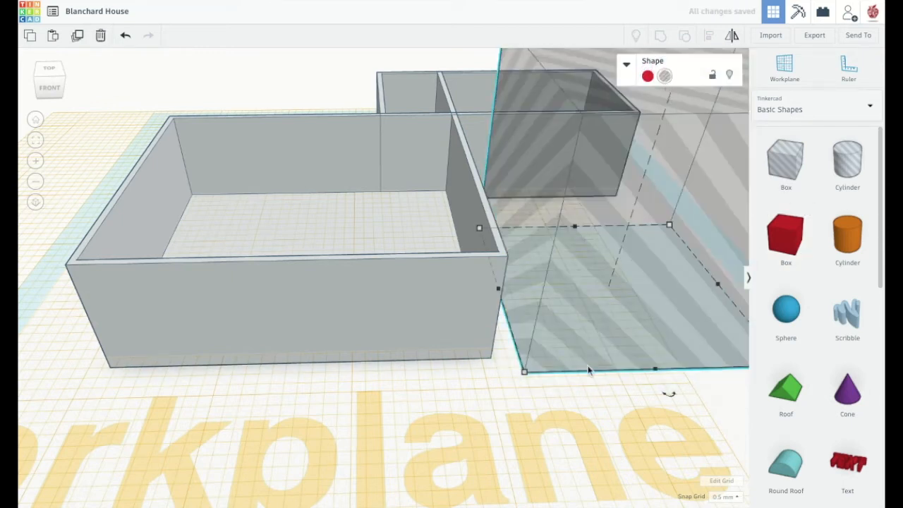
scroll(642, 185, up, 2)
scroll(643, 185, down, 15)
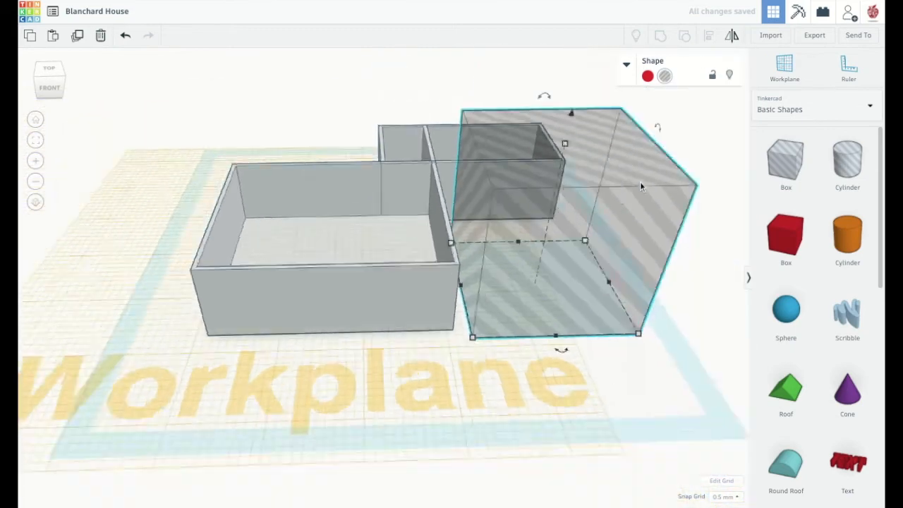
scroll(472, 214, up, 8)
drag(495, 185, 492, 207)
drag(480, 275, 481, 256)
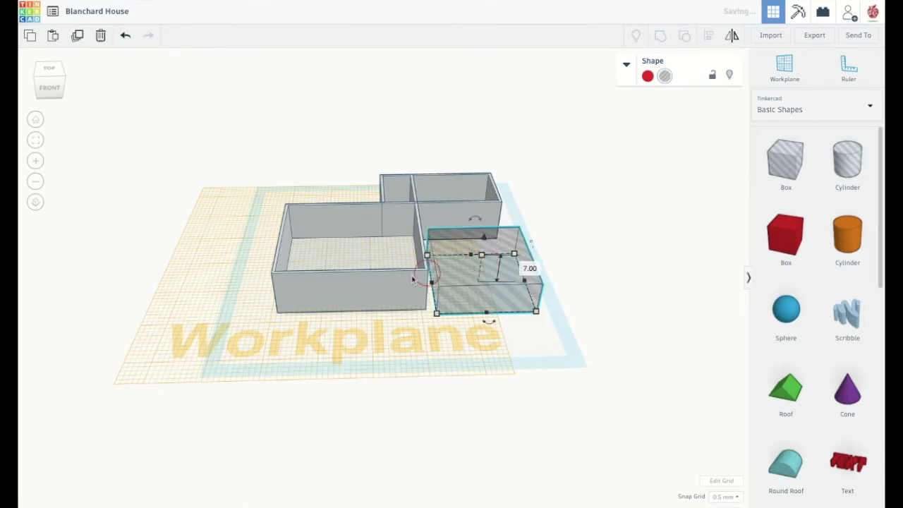
- Set the hole box's height to 8 mm and its width to 4 mm
click(329, 289)
click(464, 276)
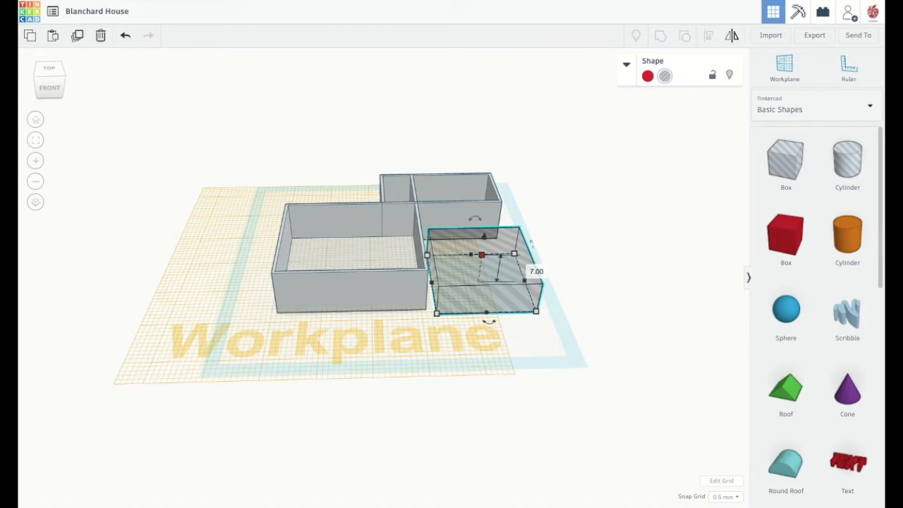
click(481, 255)
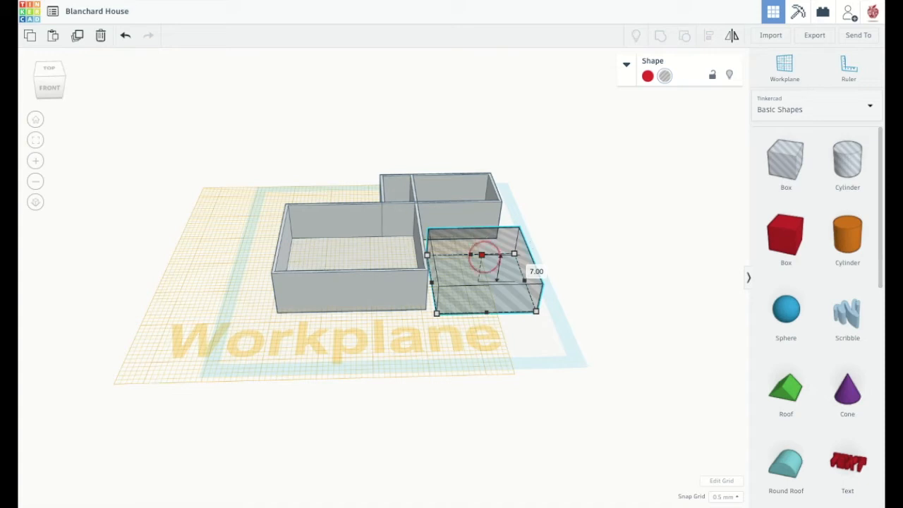
drag(482, 255, 482, 251)
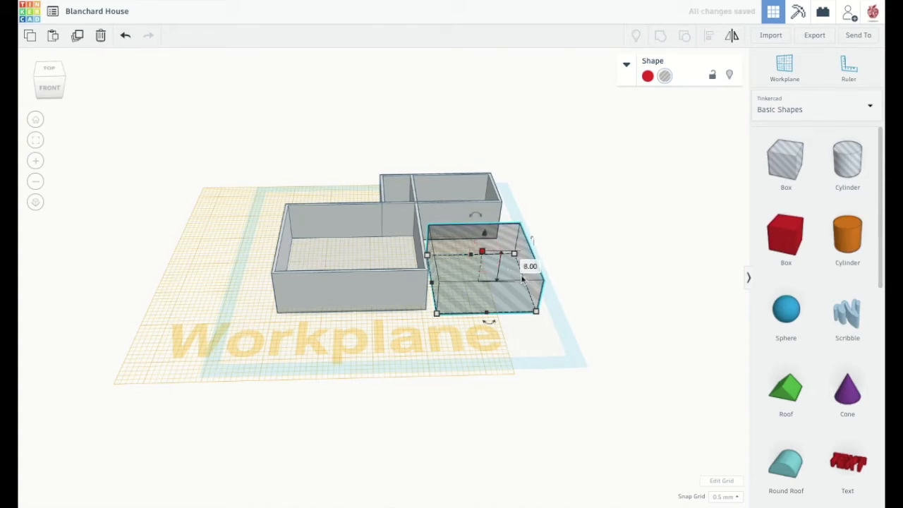
drag(526, 283, 449, 282)
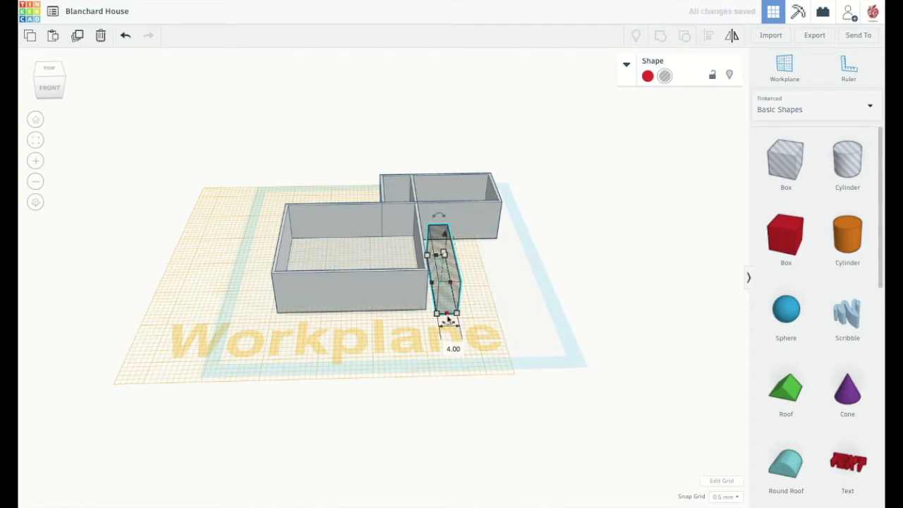
- Thin the hole box front to back, setting its depth to 1.25 mm
drag(447, 319, 440, 261)
click(379, 259)
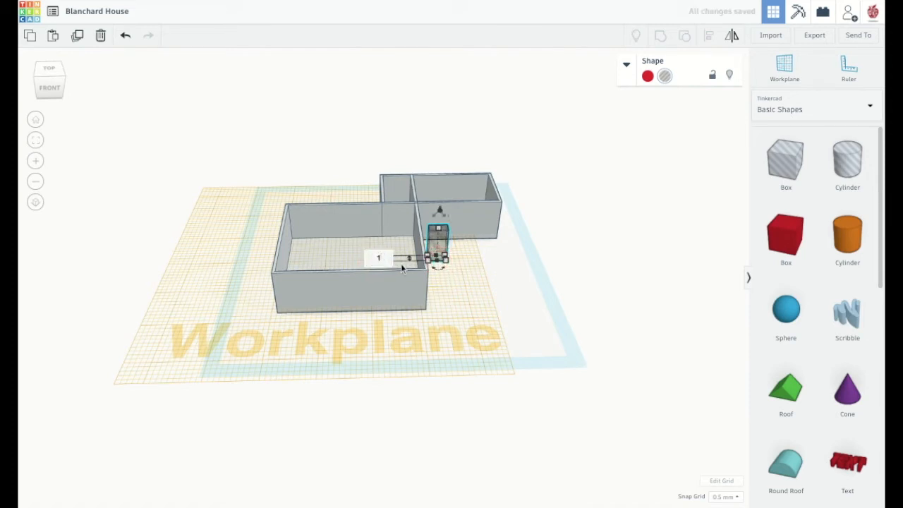
text(1.2)
key(Return)
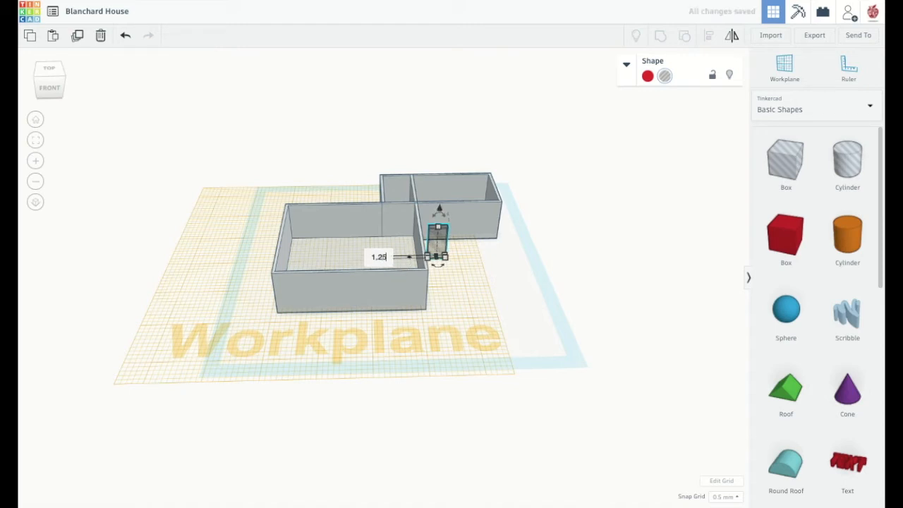
- Move the hole box 16.5 mm left and 17.25 mm forward so it sits in the main section's front wall as a door opening
drag(437, 245, 363, 293)
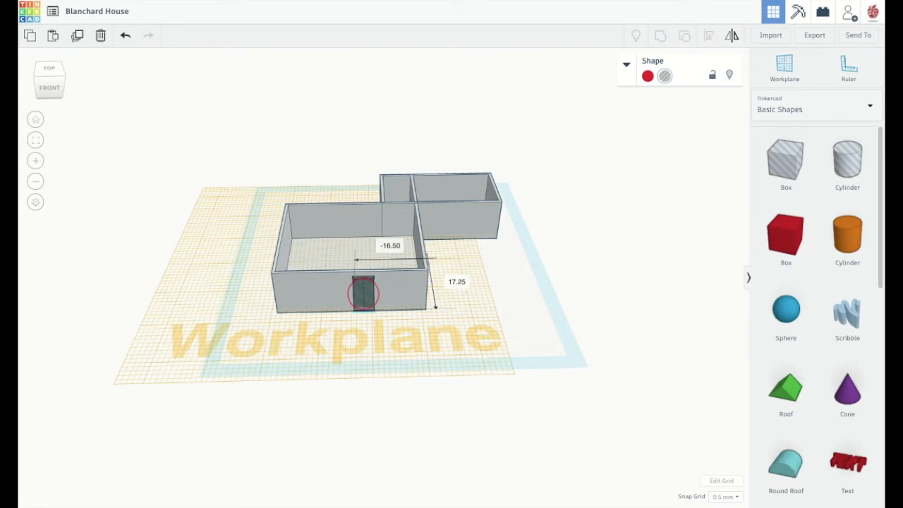
drag(364, 294, 363, 293)
drag(45, 78, 20, 80)
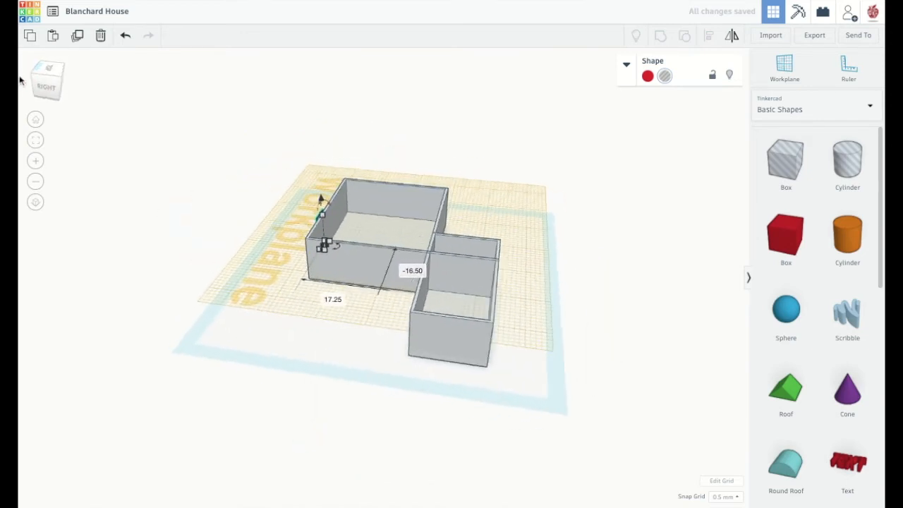
drag(45, 75, 48, 79)
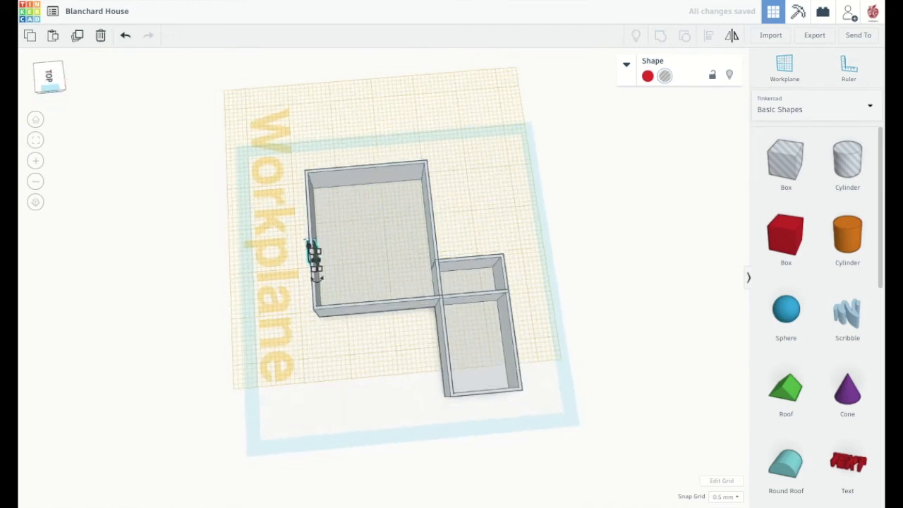
drag(46, 79, 79, 82)
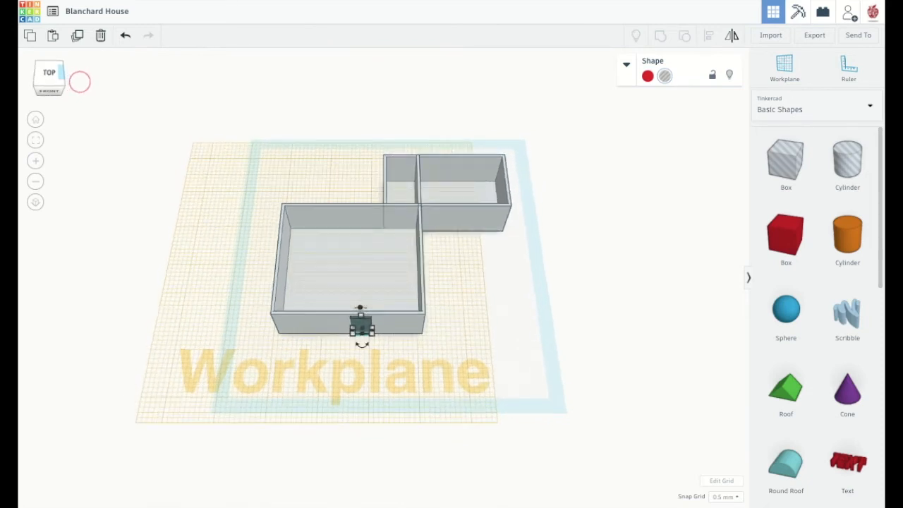
click(466, 280)
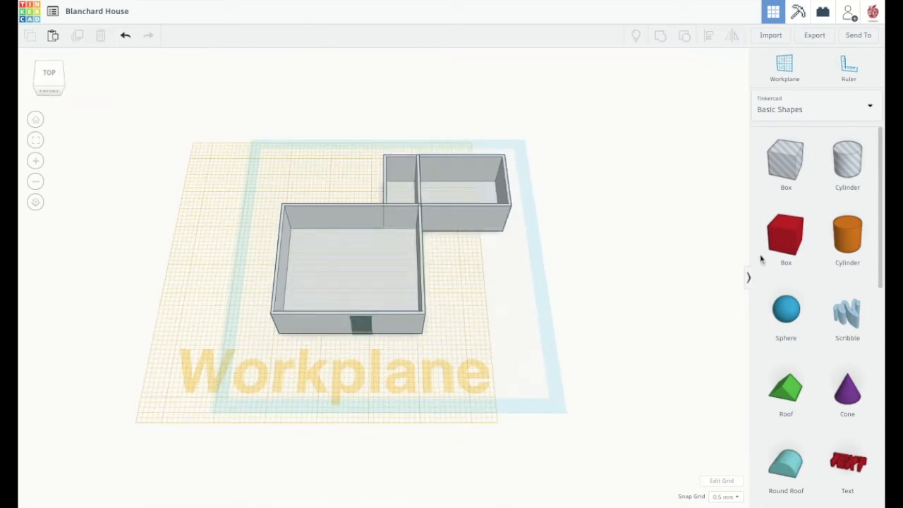
- Add a solid box to the right of the main house section and colour it light grey
drag(786, 242, 479, 288)
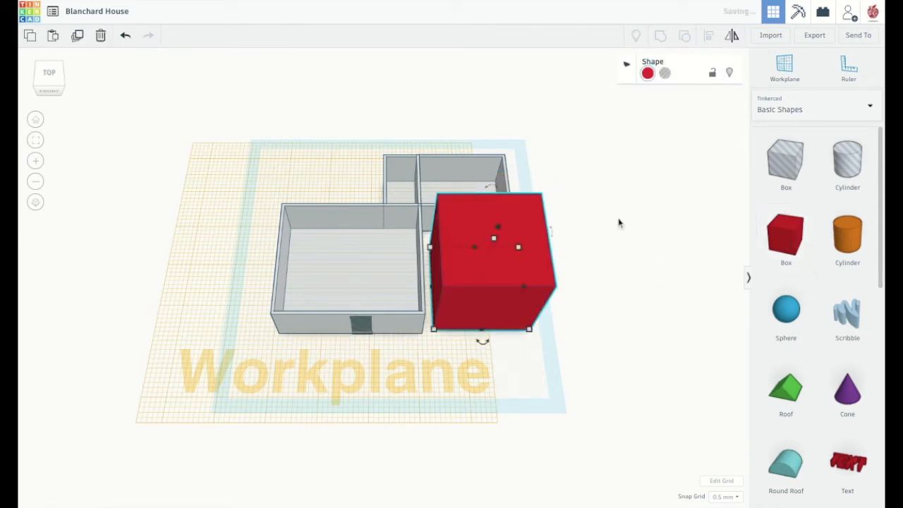
click(647, 76)
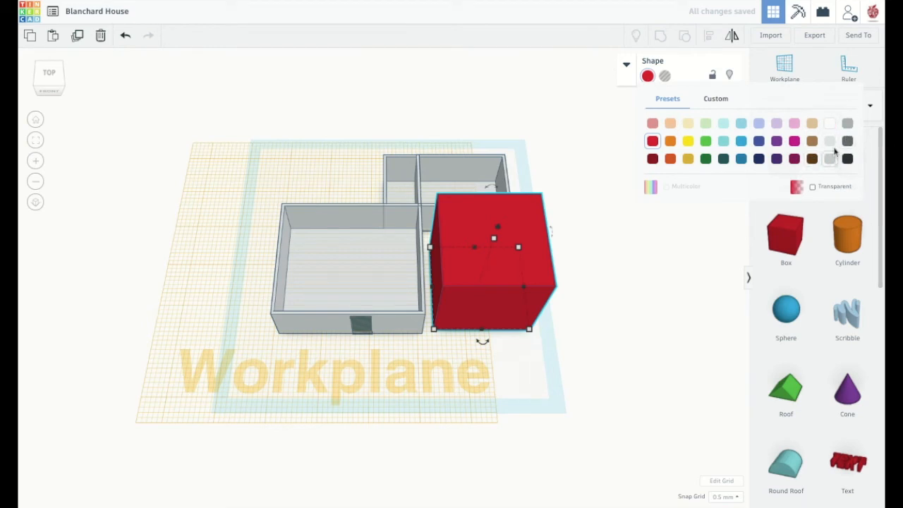
click(847, 124)
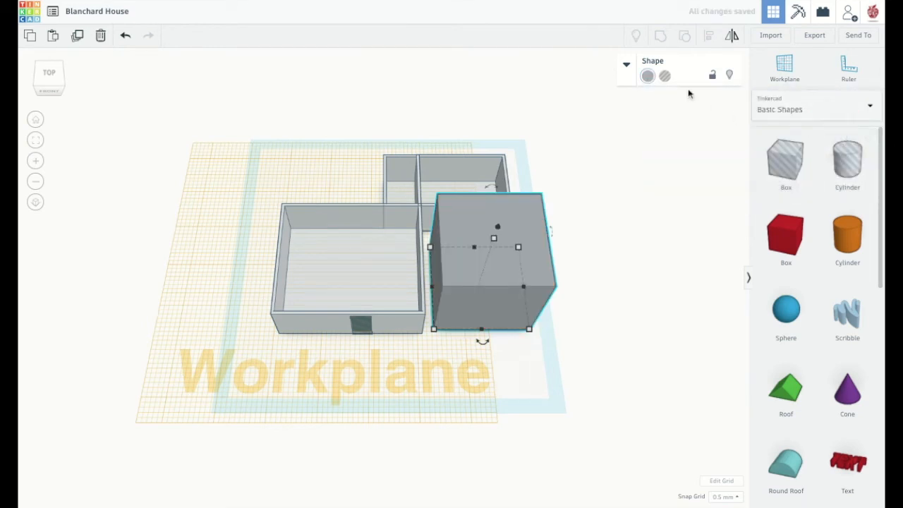
click(647, 77)
click(818, 123)
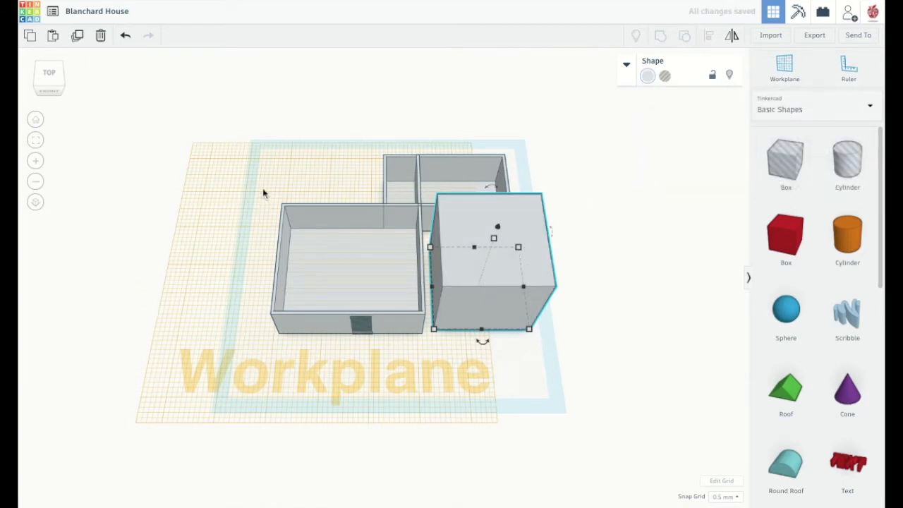
- Lower the grey box to roughly the house walls' height and set its depth to 0.25 mm to form a thin partition
click(44, 84)
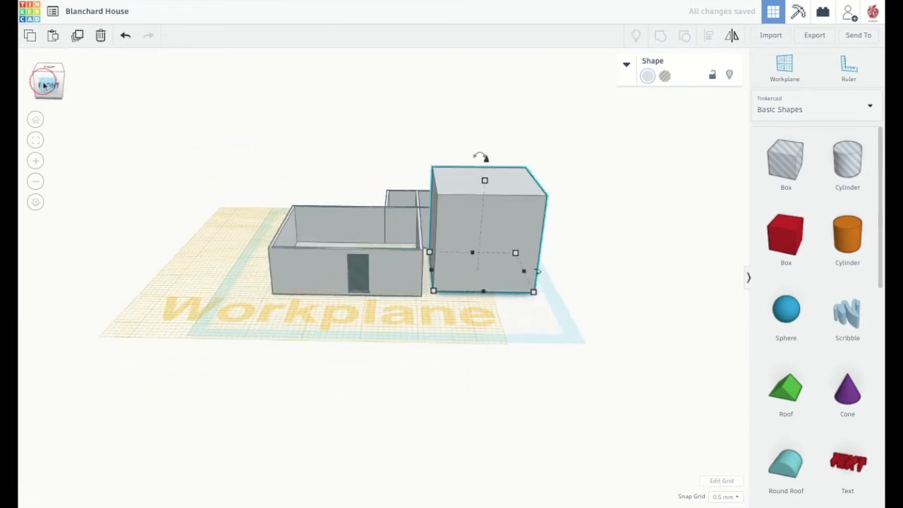
drag(484, 180, 487, 184)
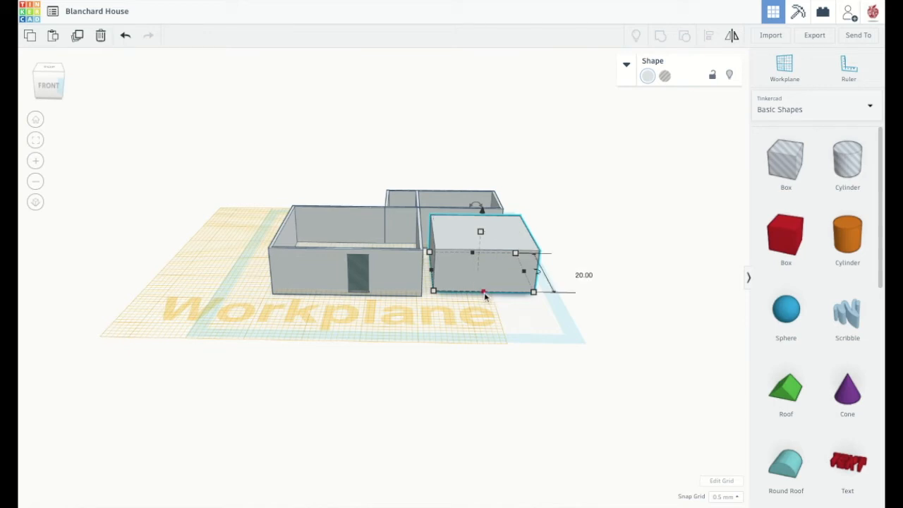
drag(484, 292, 477, 258)
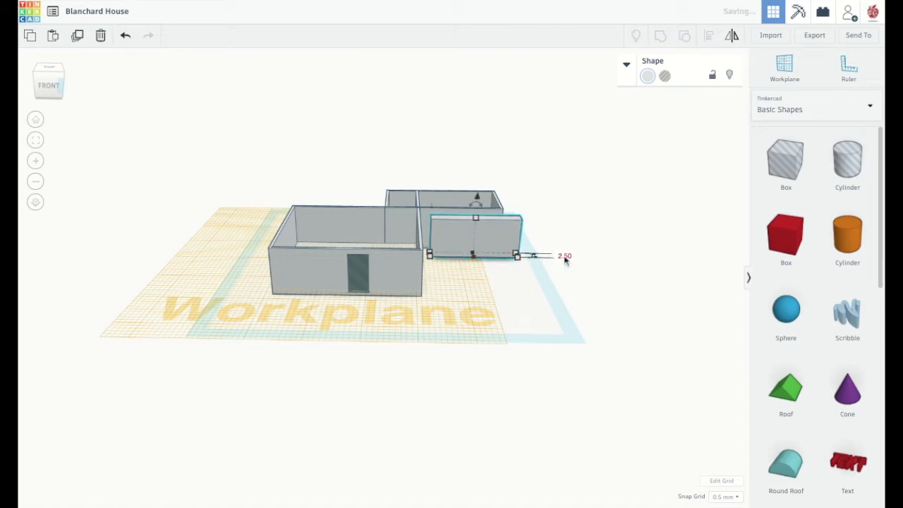
click(565, 258)
text(0.25)
key(Return)
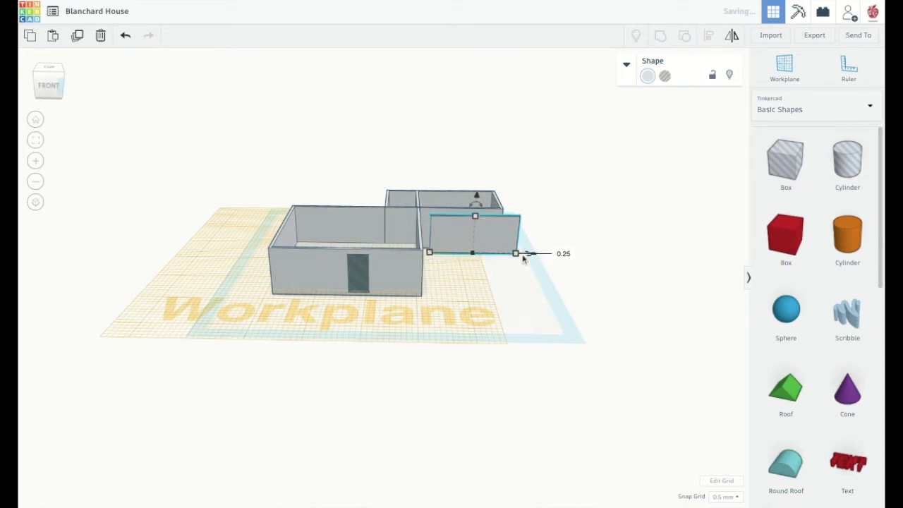
- Move the thin partition inside the main house section, then shift it a further 1 mm left and 1 mm forward
drag(492, 235, 353, 237)
click(53, 89)
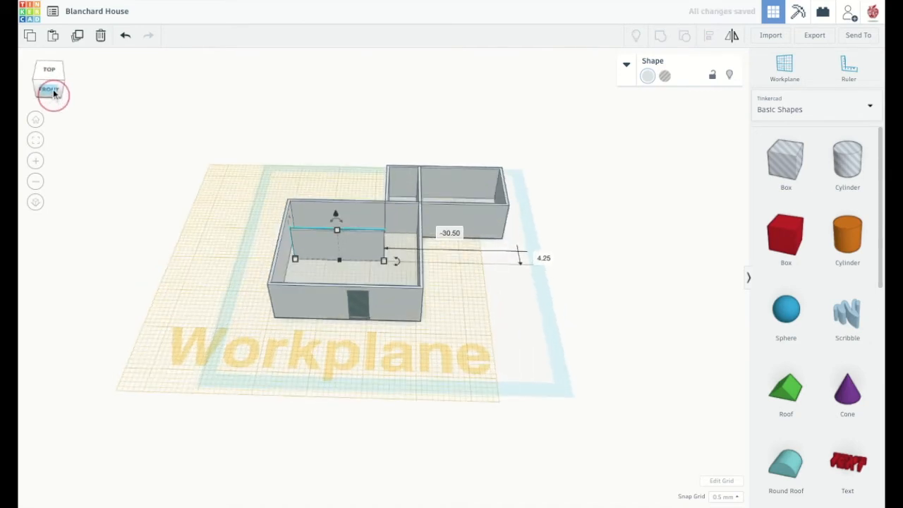
drag(53, 89, 85, 106)
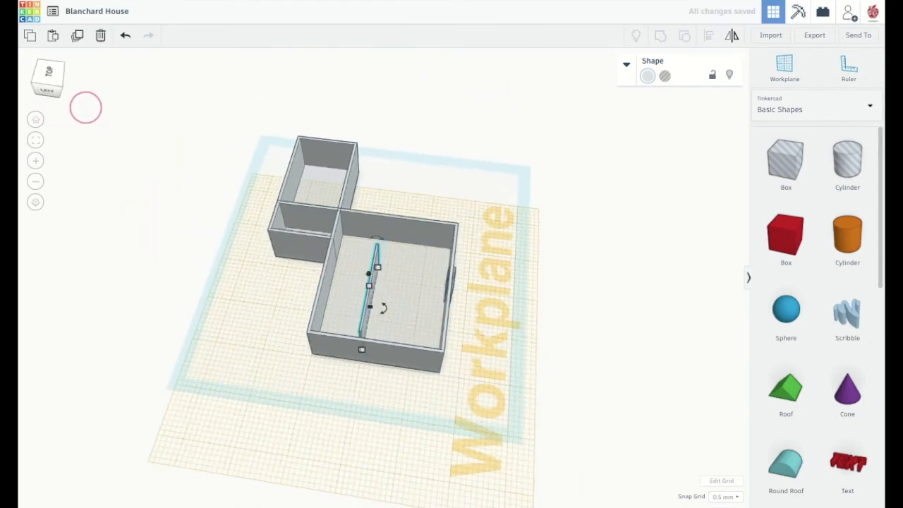
scroll(218, 231, up, 5)
scroll(233, 239, up, 5)
scroll(236, 240, down, 3)
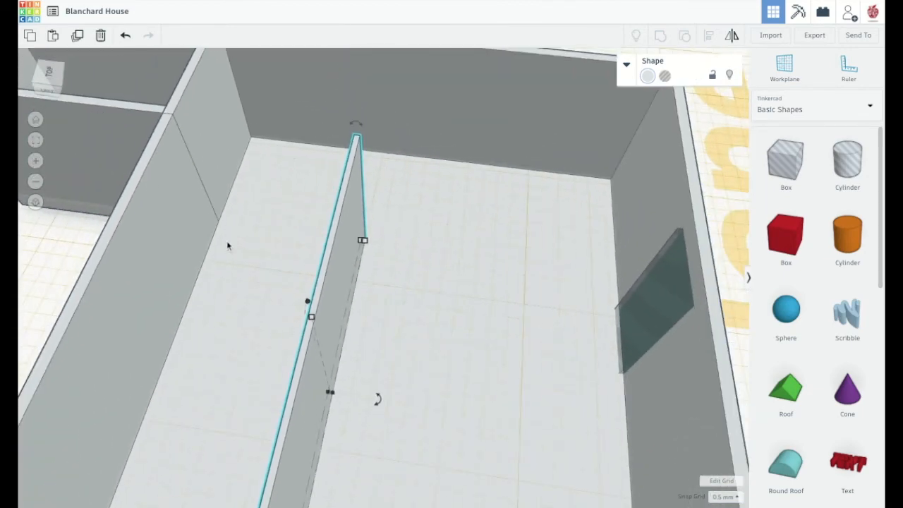
right_drag(227, 242, 247, 146)
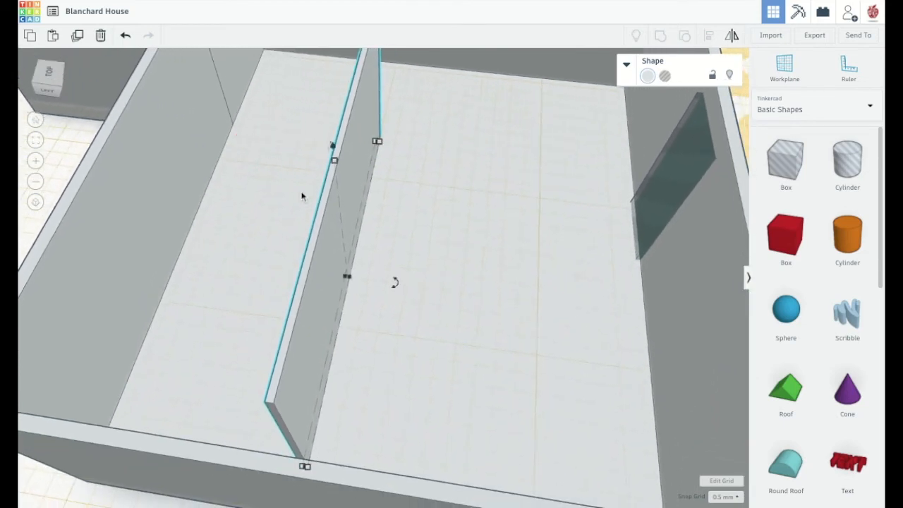
right_drag(289, 202, 282, 212)
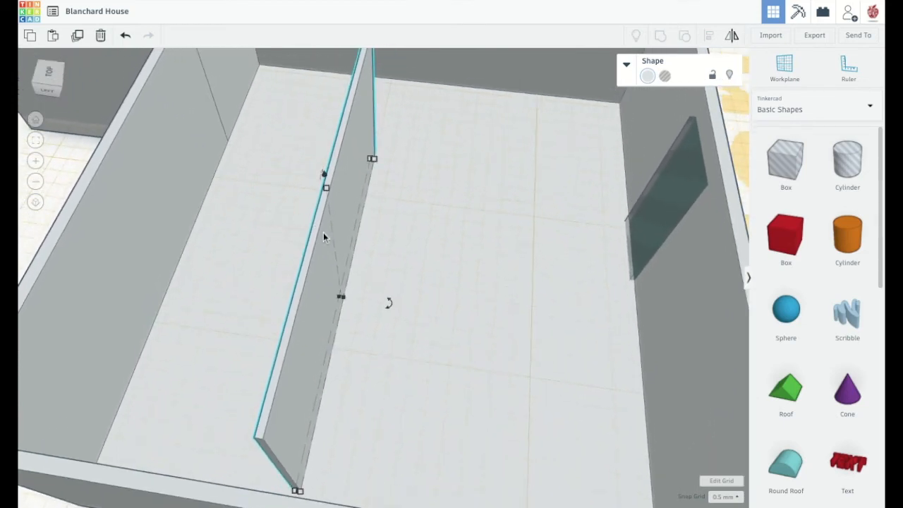
drag(319, 256, 338, 275)
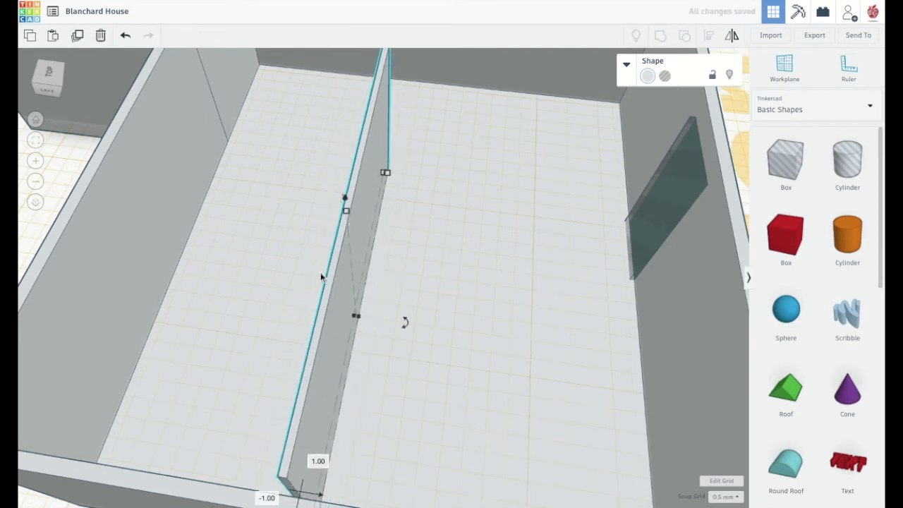
- Rotate the partition a quarter turn to run front to back, reposition it and shorten it to about 14 mm
mouse_move(404, 323)
mouse_down()
mouse_move(408, 329)
mouse_move(449, 297)
mouse_move(423, 193)
mouse_move(401, 180)
mouse_up()
drag(272, 232, 363, 290)
drag(248, 334, 361, 350)
- Copy and paste the partition, place one against the back wall and one against the front wall, and nudge the back one 0.5 mm
key(ctrl+c)
key(ctrl+v)
drag(404, 301, 219, 112)
drag(564, 337, 408, 314)
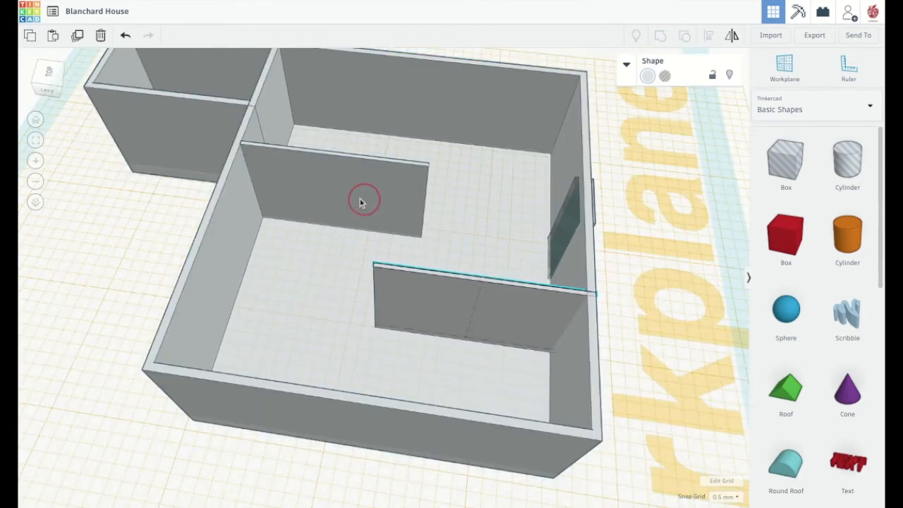
drag(358, 197, 353, 196)
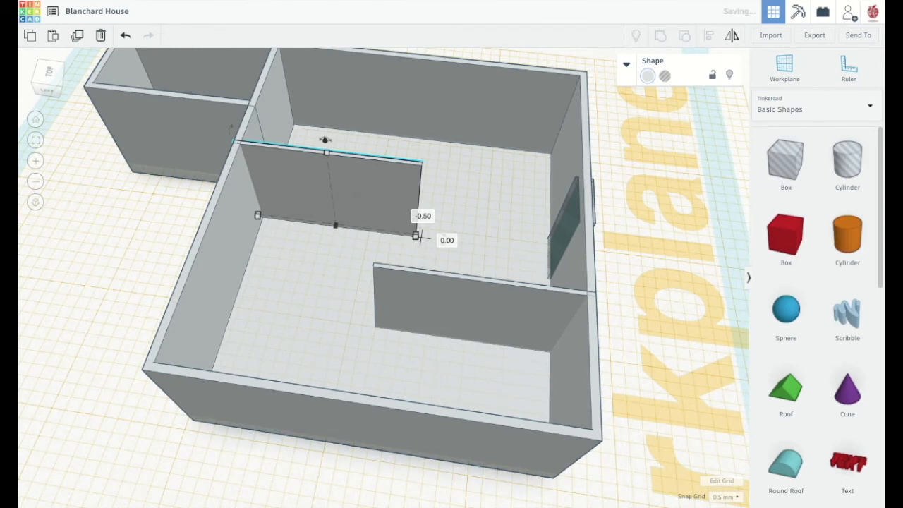
- Try lengths of 8 mm and 10 mm for the partition against the back wall
mouse_move(418, 239)
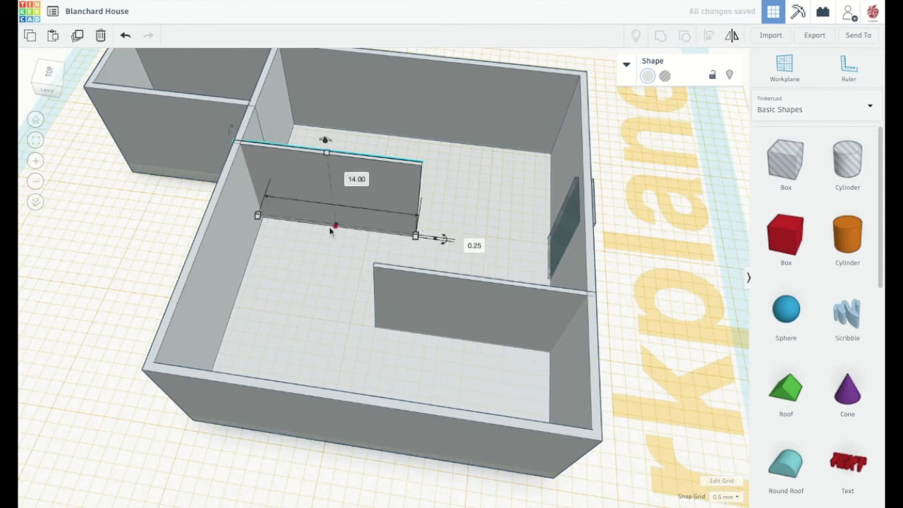
click(320, 280)
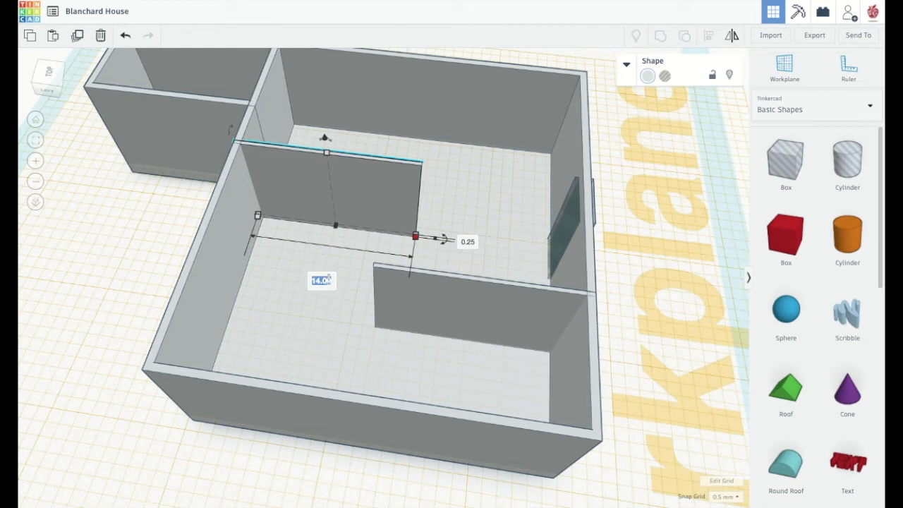
text(8)
key(Return)
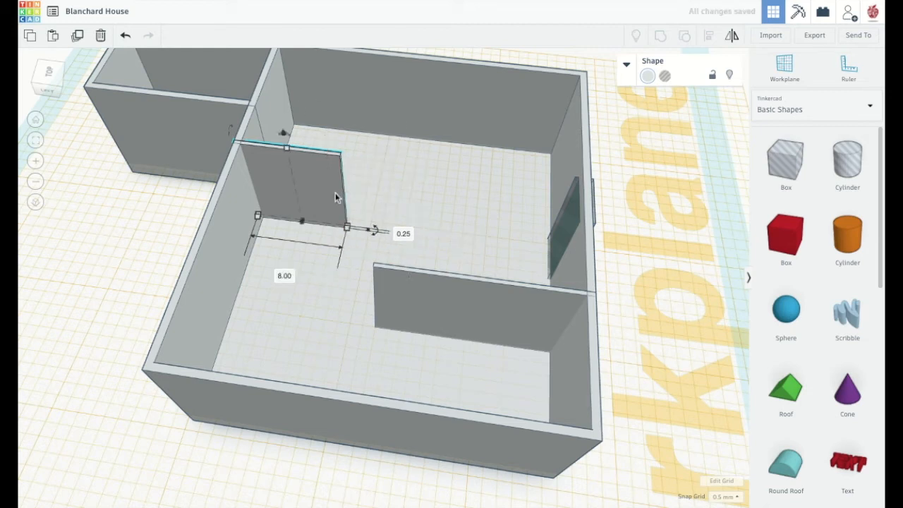
click(284, 276)
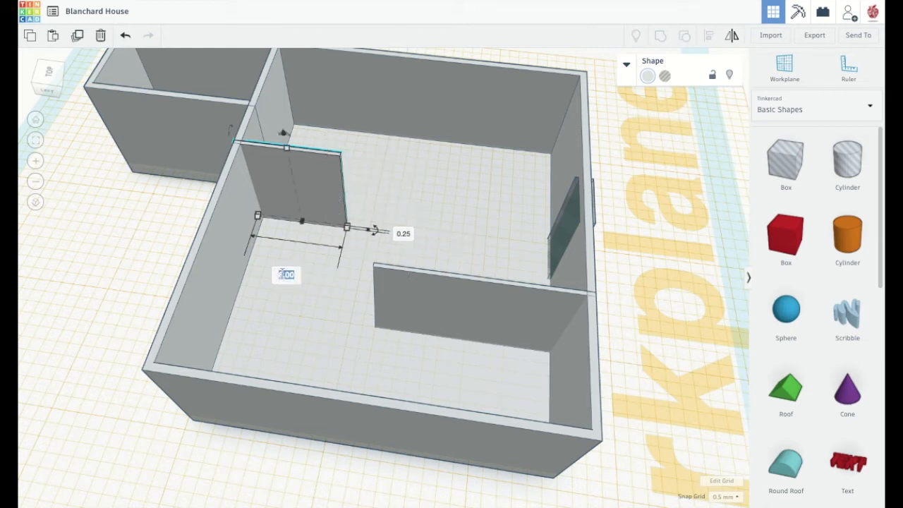
text(10)
key(Return)
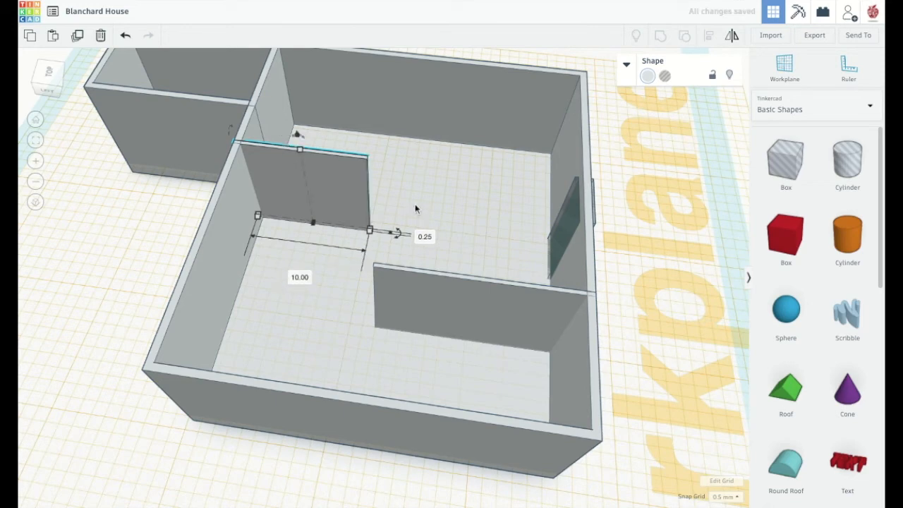
- Set the length of the partition against the front wall to 13 mm
click(414, 203)
click(142, 194)
drag(48, 83, 19, 80)
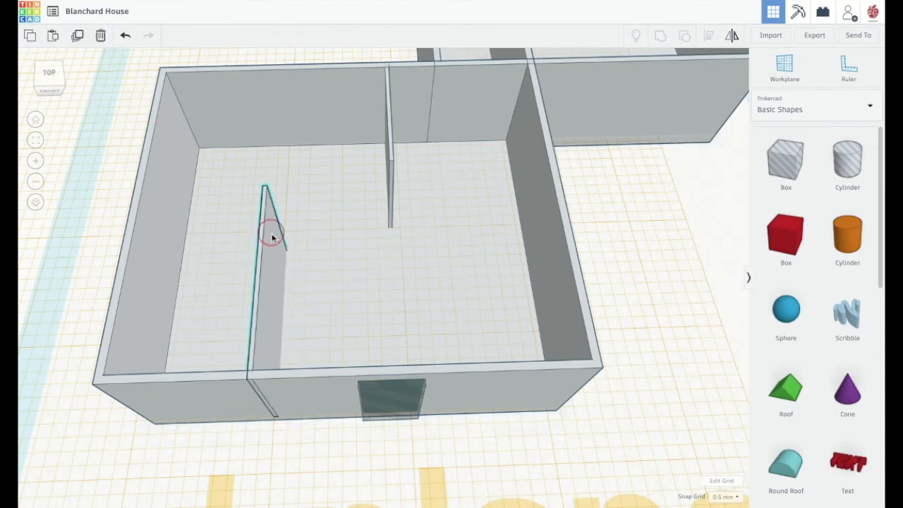
click(286, 262)
mouse_move(285, 256)
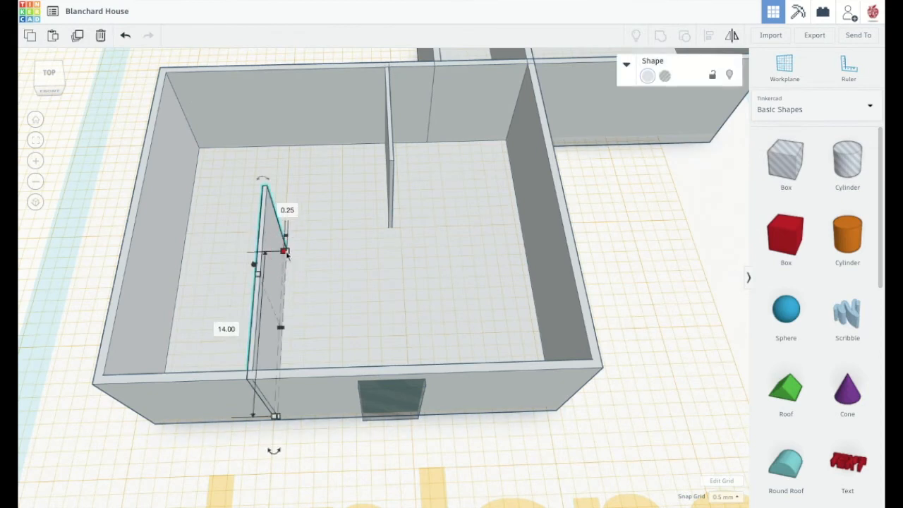
click(287, 211)
key(Tab)
text(13)
key(Return)
- Set the length of the partition against the back wall to 13 mm
click(375, 213)
click(381, 223)
click(390, 230)
click(324, 183)
text(13)
key(Return)
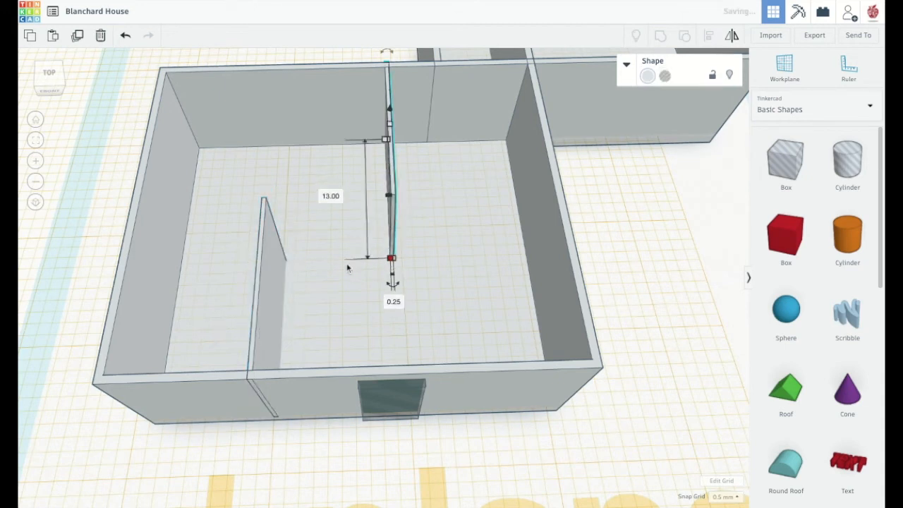
- Duplicate the back partition, rotate the copy -90° and place it against the main section's right wall, at the back partition's free end
click(321, 251)
click(393, 214)
drag(392, 206, 425, 212)
drag(427, 285, 507, 191)
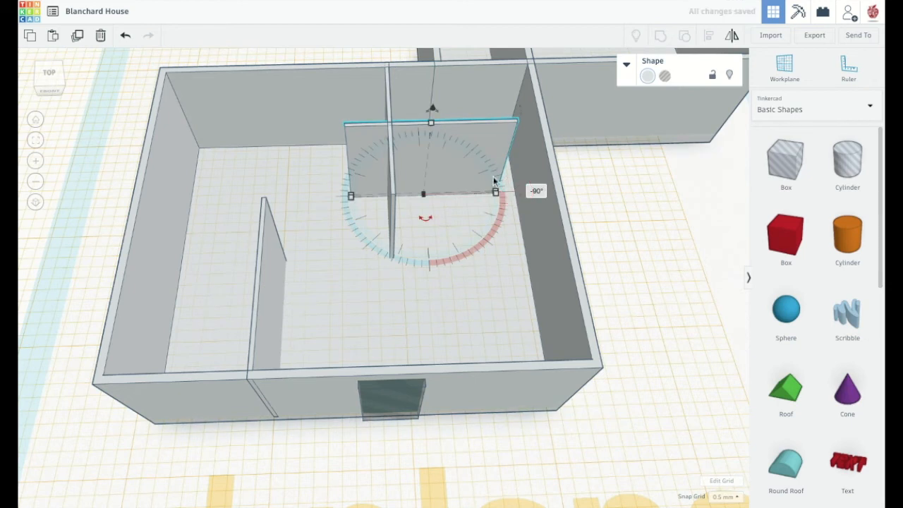
drag(499, 234, 501, 235)
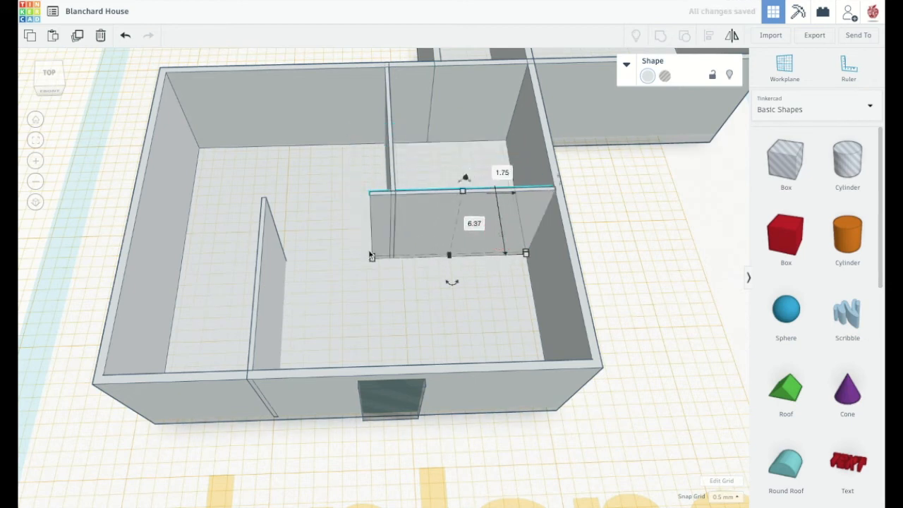
- Extend the crosswise partition from the right wall to a length of 20 mm
click(372, 257)
click(452, 300)
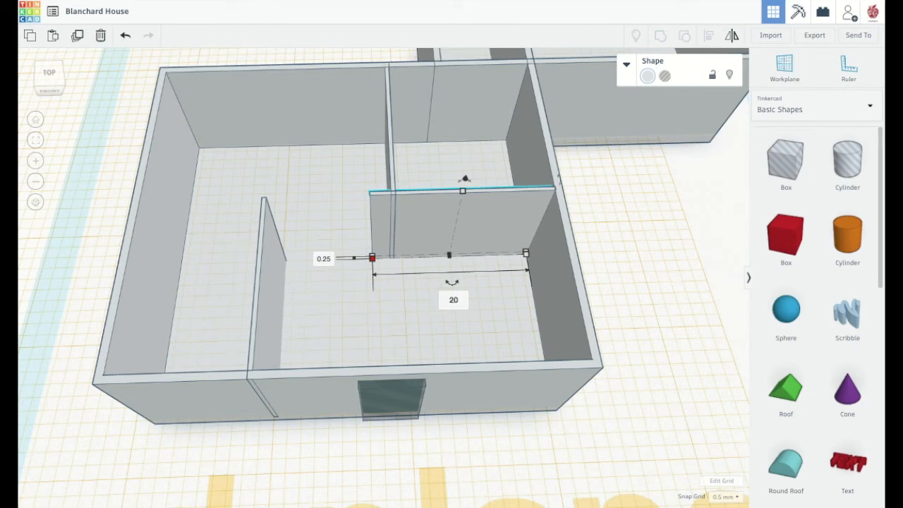
key(Return)
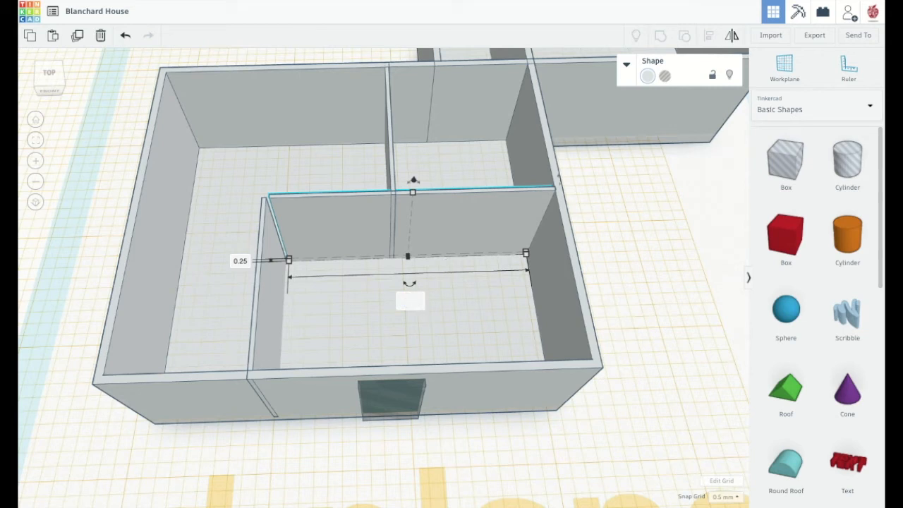
- Adjust the crosswise partition's length and move the partition against the front wall to meet its free end
text(1)
key(Return)
drag(268, 312, 272, 316)
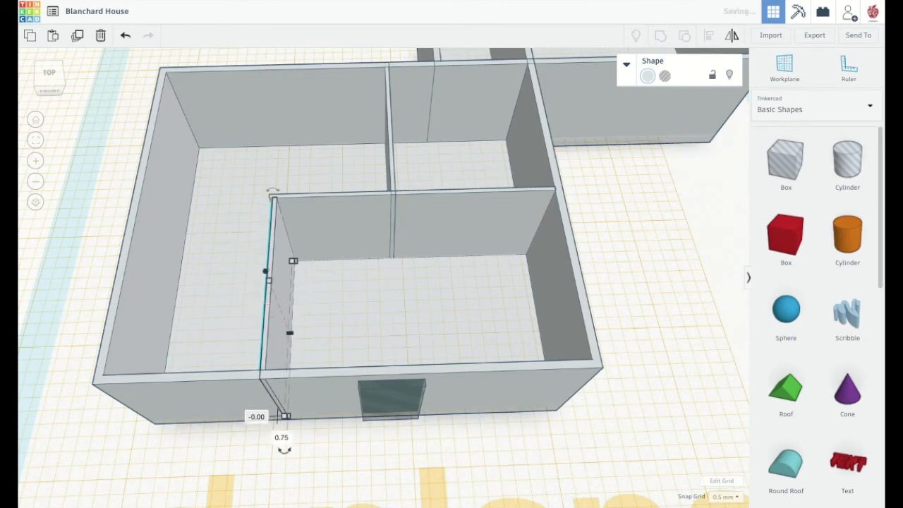
click(233, 291)
click(274, 273)
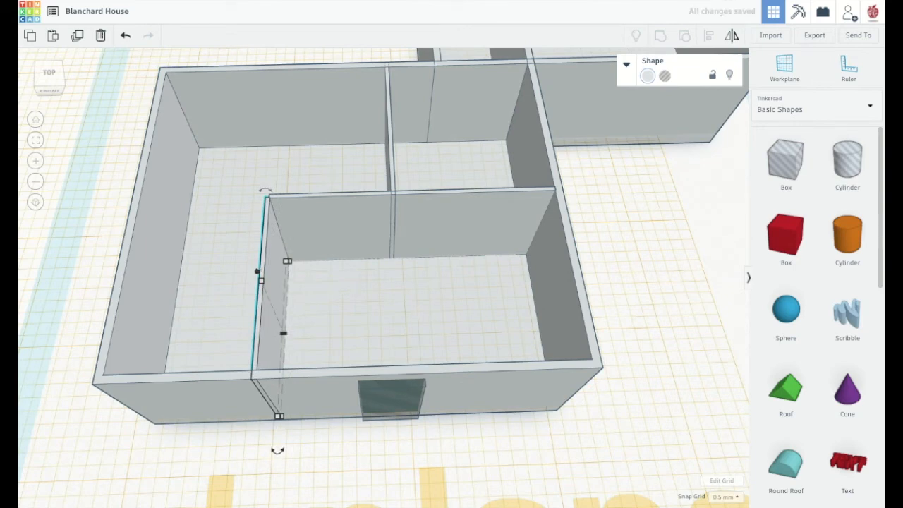
- Set the front partition's length to 13 mm so it ends flush with the crosswise partition
scroll(297, 286, up, 5)
scroll(228, 262, down, 3)
scroll(240, 267, up, 2)
drag(234, 253, 233, 244)
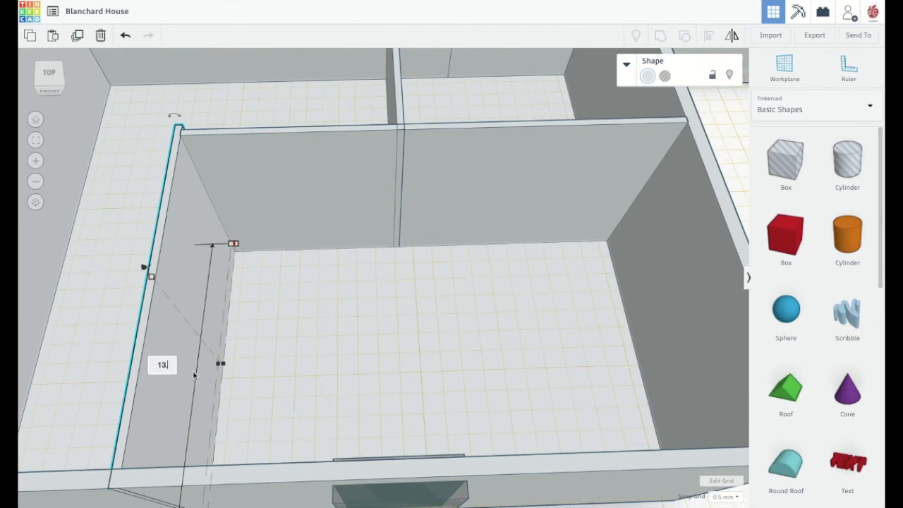
key(Return)
click(246, 386)
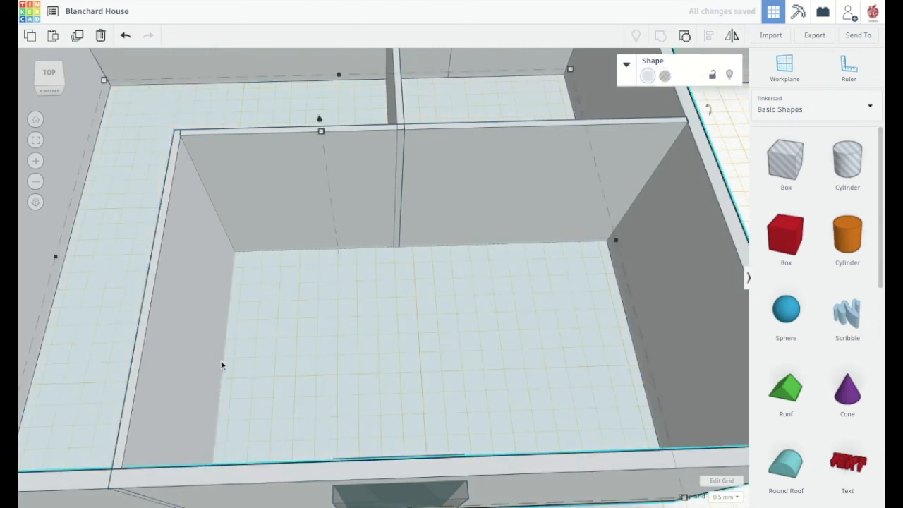
- Duplicate the partition against the back wall and shift the copy left, near the corner of the front room
scroll(258, 329, down, 10)
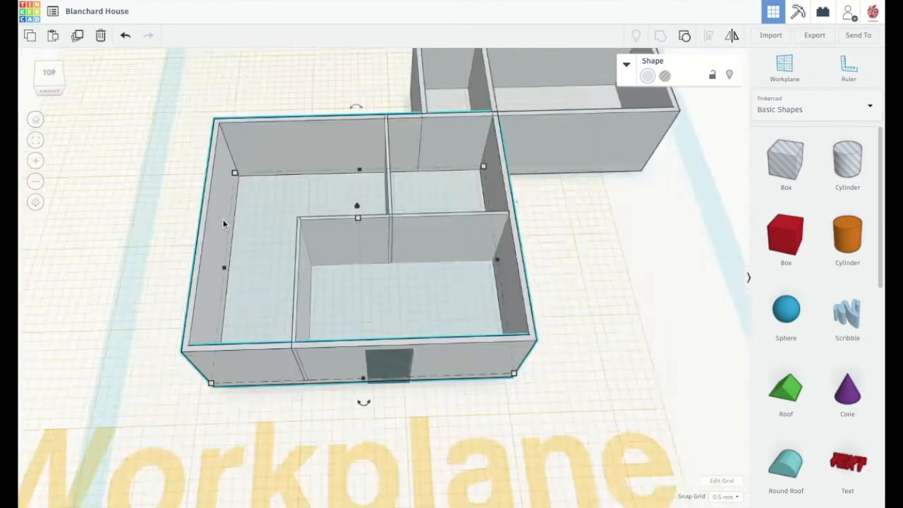
click(491, 292)
click(388, 234)
click(386, 238)
key(ctrl+d)
key(shift+Left)
key(shift+Left)
key(shift+Left)
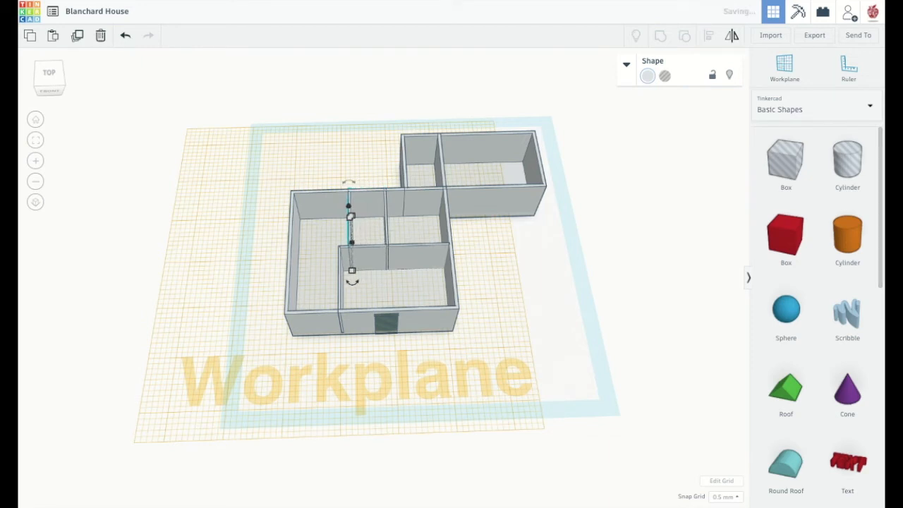
click(524, 301)
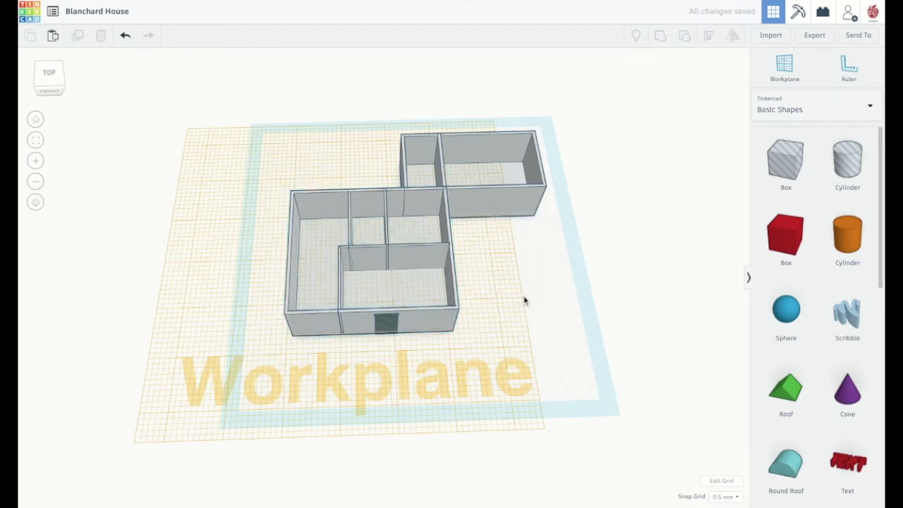
- Duplicate the crosswise partition and place the copy against the main section's left wall, closer to the front wall
click(351, 240)
click(372, 258)
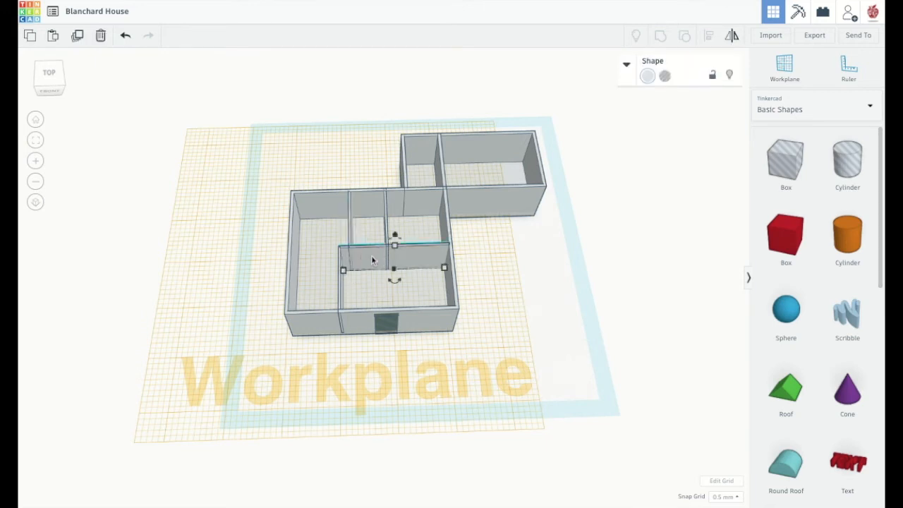
drag(369, 260, 480, 286)
key(Left)
key(Left)
key(Left)
key(Left)
key(Left)
key(Left)
key(Left)
key(Left)
key(Left)
key(Left)
key(Left)
key(Left)
key(Left)
key(Left)
key(Left)
key(Left)
key(Left)
key(Left)
key(Left)
key(Left)
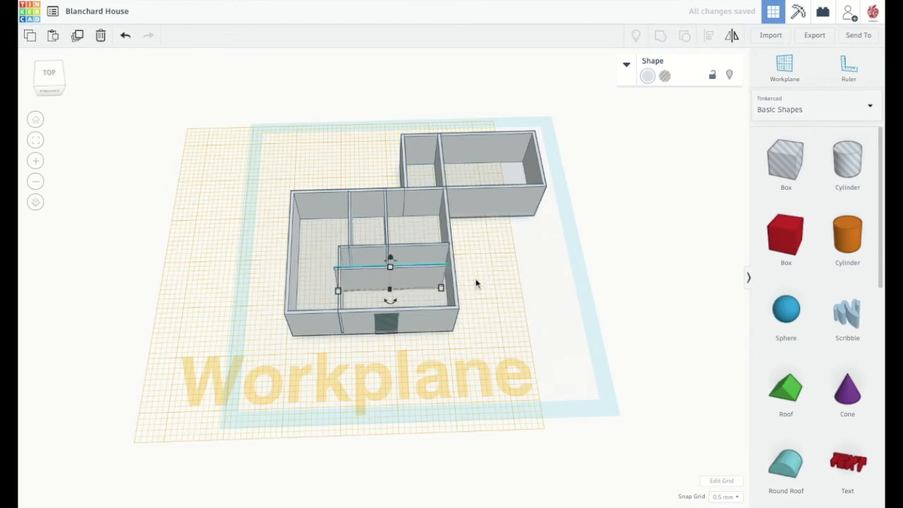
key(Right)
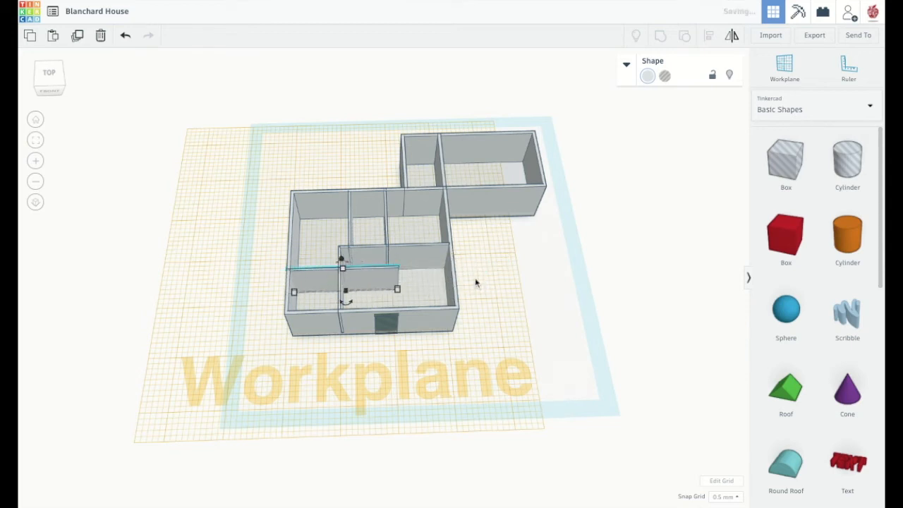
key(Down)
key(Down)
key(Down)
key(Down)
key(Down)
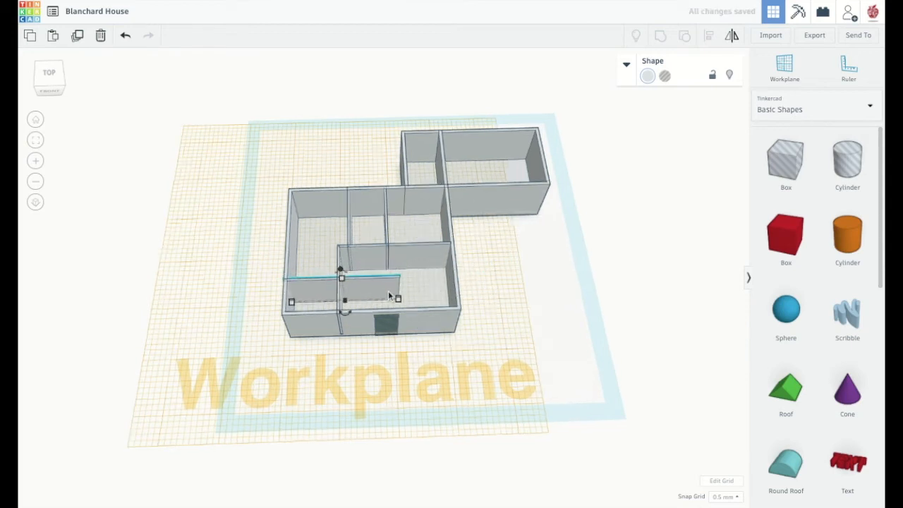
- Shorten the copied crosswise partition so it ends at the front partition
scroll(388, 294, up, 5)
scroll(392, 294, down, 3)
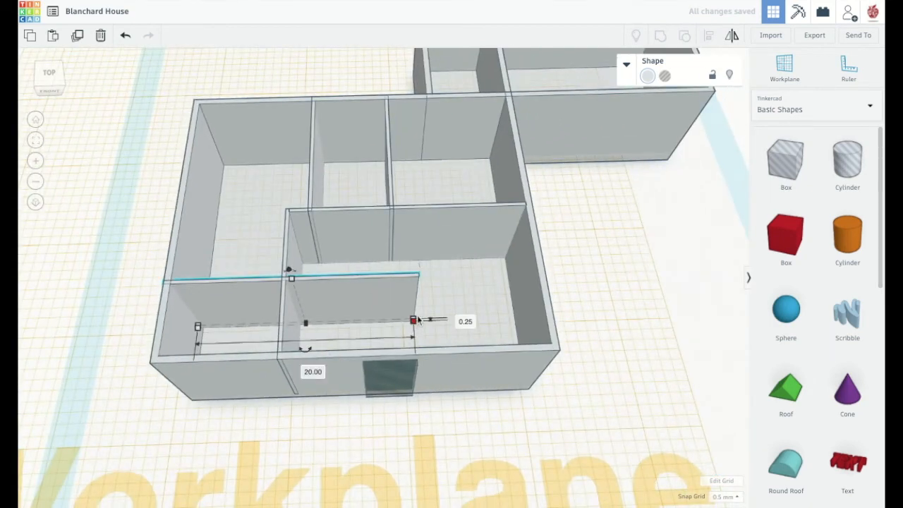
drag(61, 79, 23, 79)
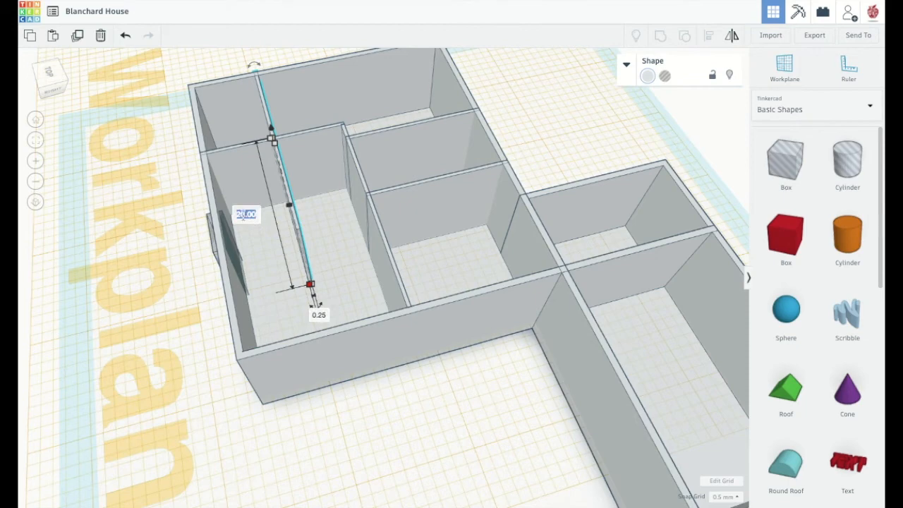
click(292, 256)
scroll(292, 226, up, 6)
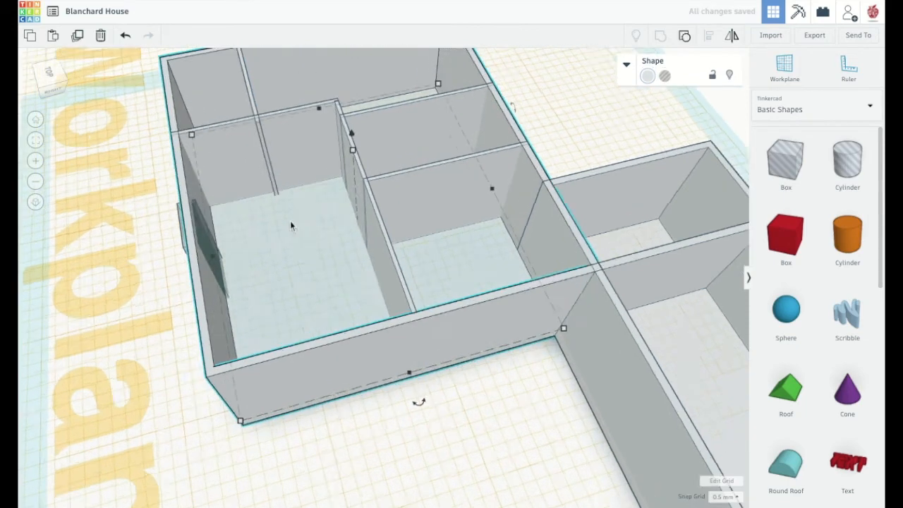
scroll(257, 222, down, 2)
middle_drag(147, 145, 305, 311)
click(223, 240)
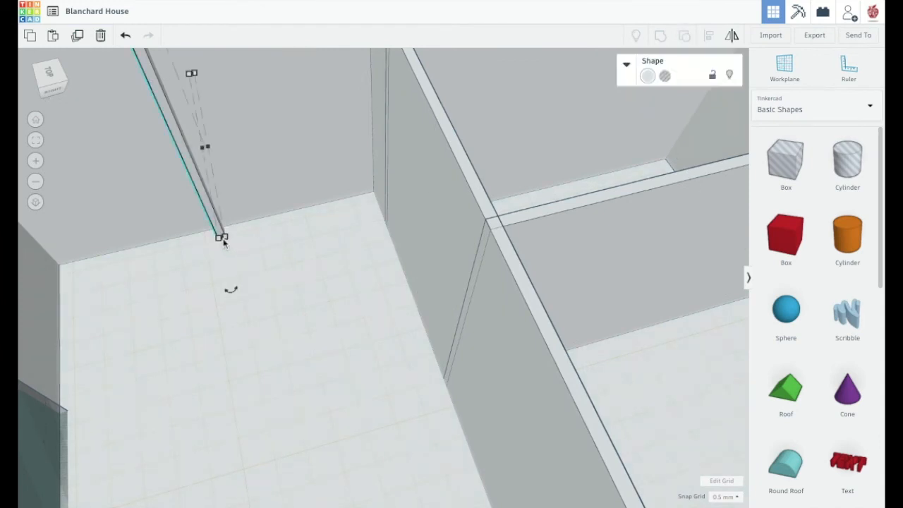
drag(224, 239, 222, 226)
click(200, 238)
scroll(198, 243, down, 10)
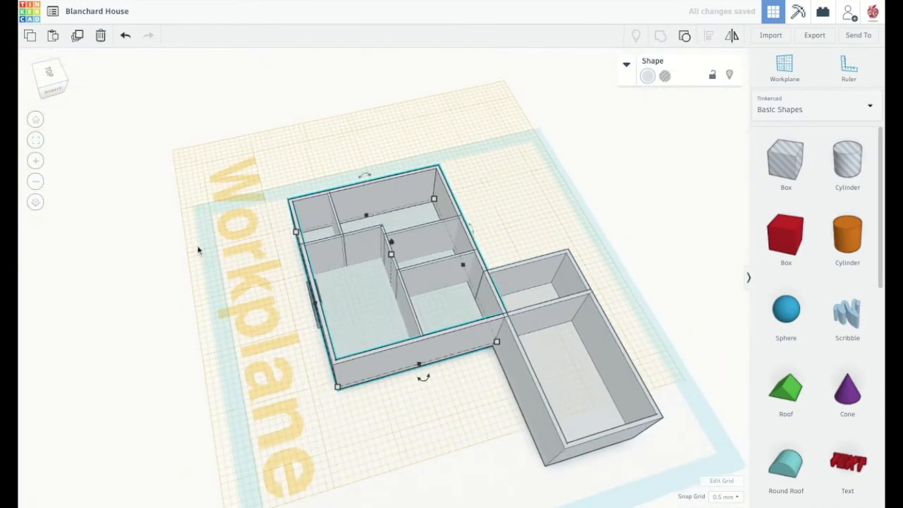
- Place copies of the front door hole in the crosswise partitions and the wall leading to the rear section
click(178, 190)
drag(51, 79, 81, 84)
click(408, 291)
drag(407, 286, 355, 254)
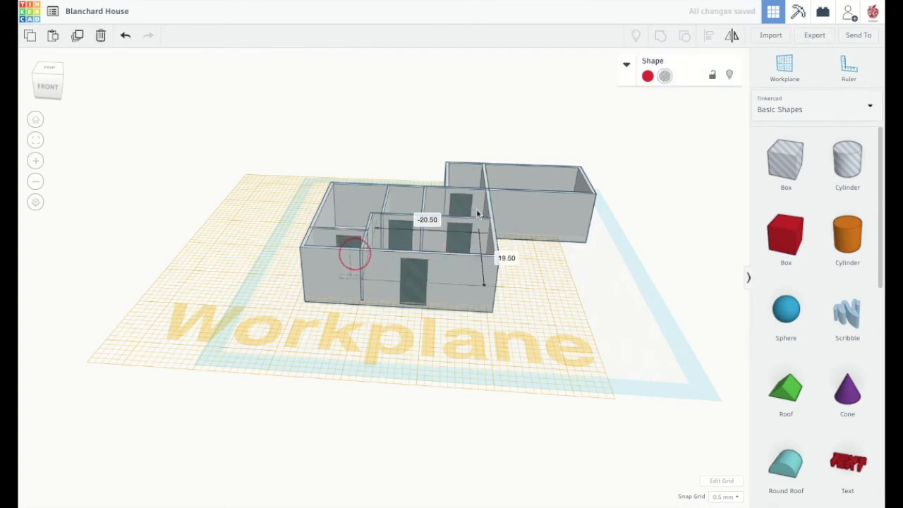
- Place a rotated copy of the door hole in the left back partition, beside the corner of the front room
scroll(349, 256, down, 2)
scroll(185, 177, up, 10)
scroll(119, 131, down, 3)
drag(49, 85, 81, 94)
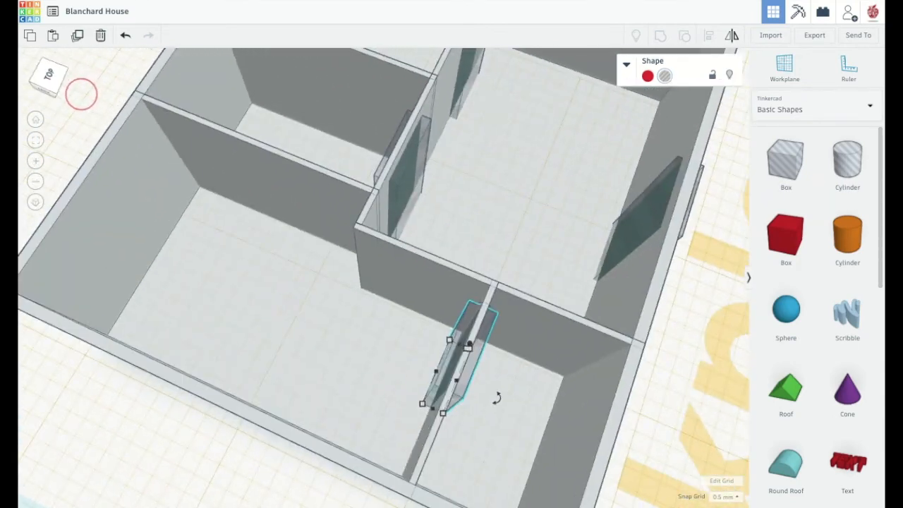
drag(489, 364, 329, 184)
click(292, 258)
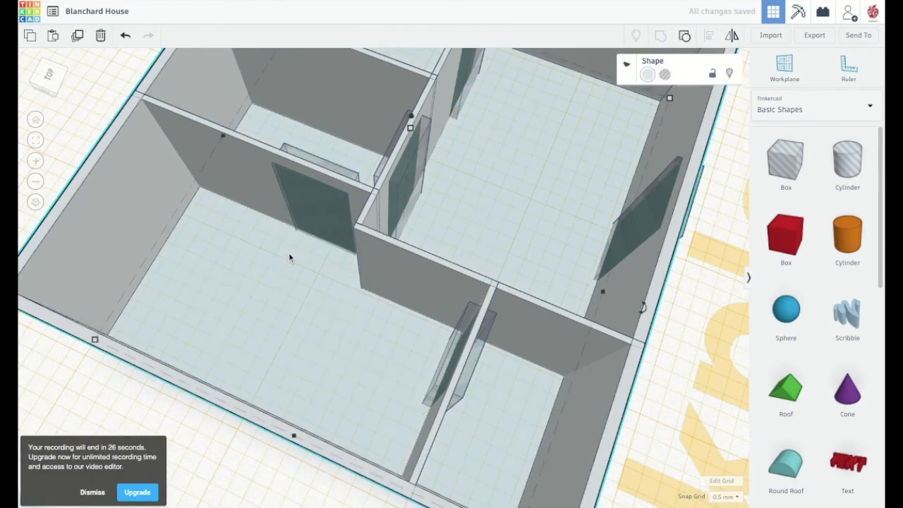
- Copy the rotated door hole into the partition between the rear section's small and large rooms
mouse_move(46, 79)
mouse_down()
mouse_move(58, 84)
mouse_move(43, 79)
mouse_up()
click(37, 182)
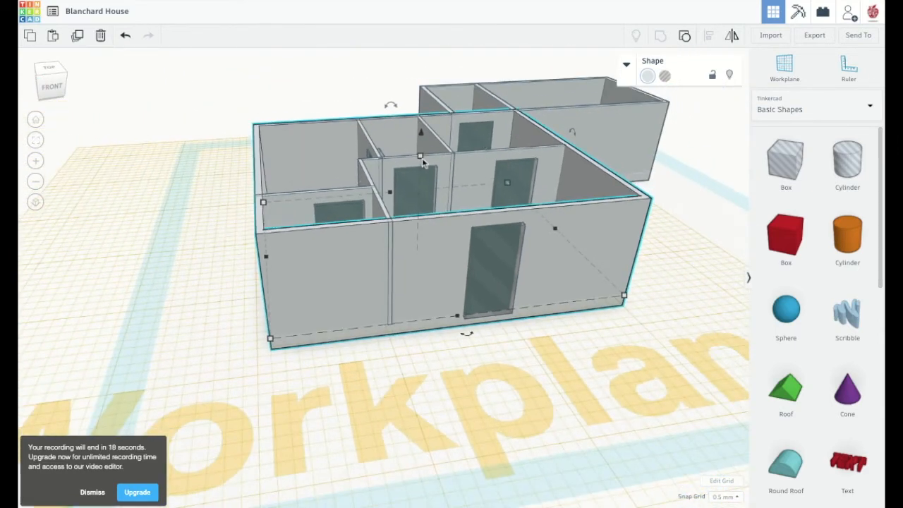
click(380, 157)
drag(384, 157, 493, 113)
drag(489, 168, 482, 163)
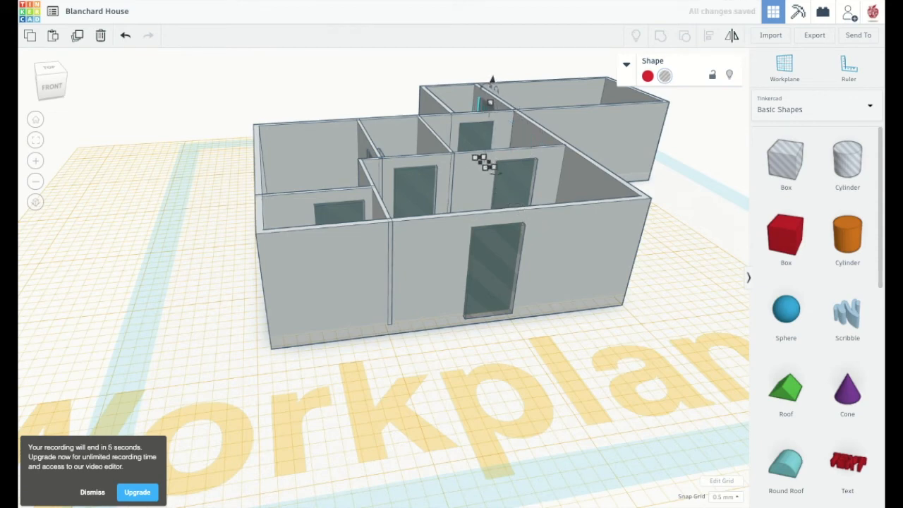
click(35, 119)
key(ctrl+z)
- Copy the front door hole into the back wall of the main section's left room
click(338, 340)
drag(338, 341, 291, 223)
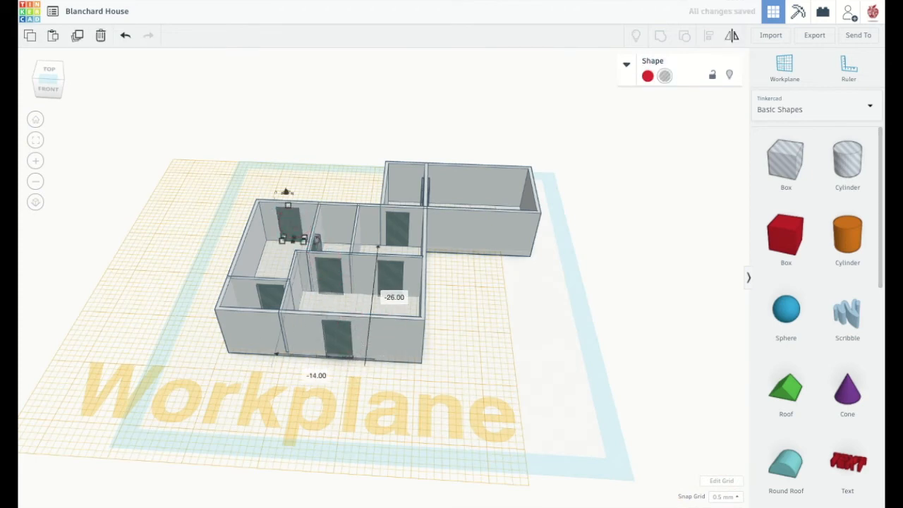
- Group all walls, partitions and door holes of the house to cut the door openings
drag(249, 163, 542, 356)
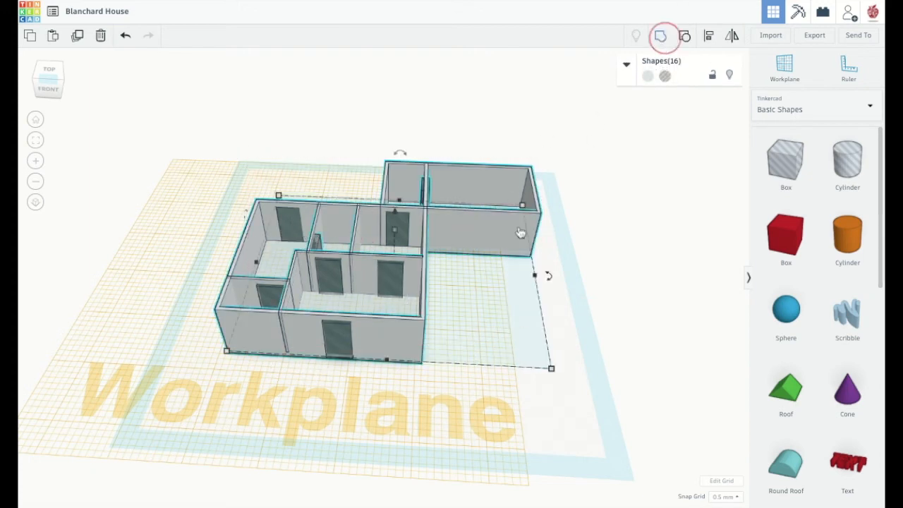
key(ctrl+g)
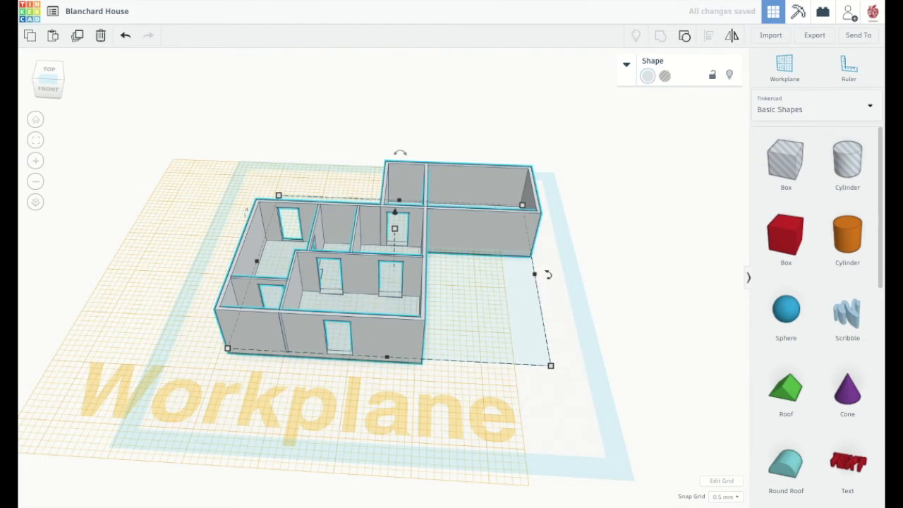
click(491, 293)
click(506, 336)
- Place a 1.5 mm thick hole panel beside the house, lower it to 5 mm high and narrow it to window width
drag(507, 384, 500, 294)
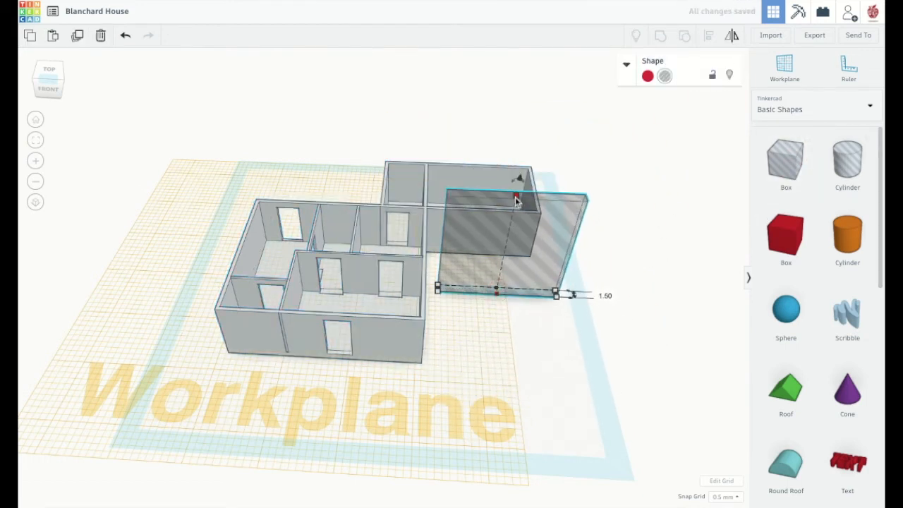
drag(516, 195, 517, 270)
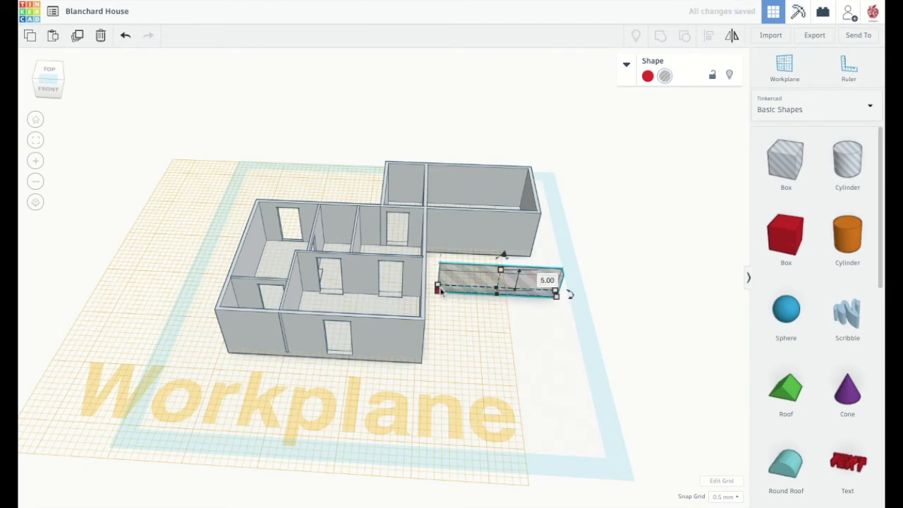
drag(437, 288, 520, 288)
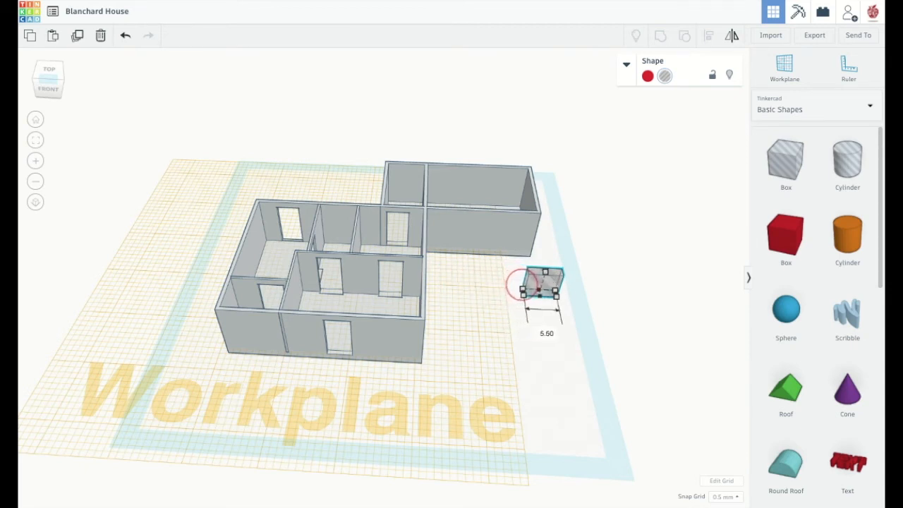
drag(522, 285, 517, 286)
- Raise the window hole 4 mm above the workplane and place it in the front wall, right of the door
drag(548, 259, 552, 239)
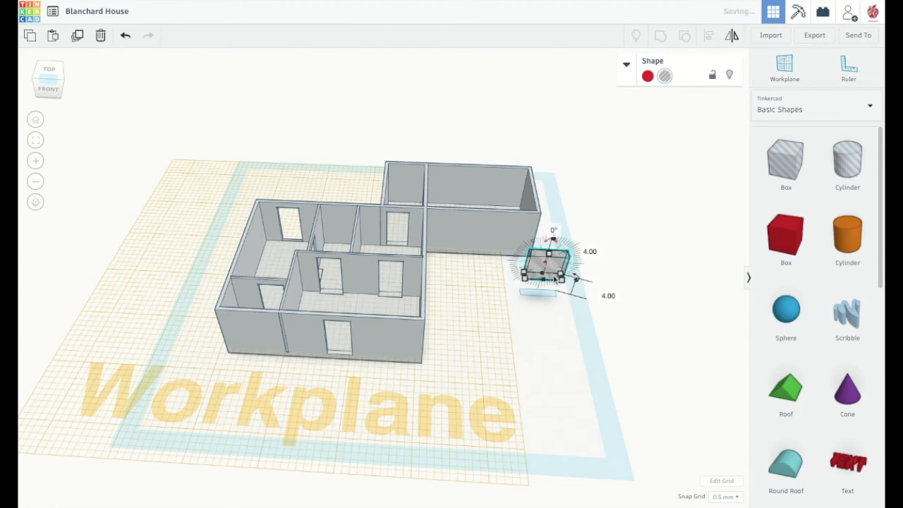
drag(543, 270, 395, 333)
click(448, 354)
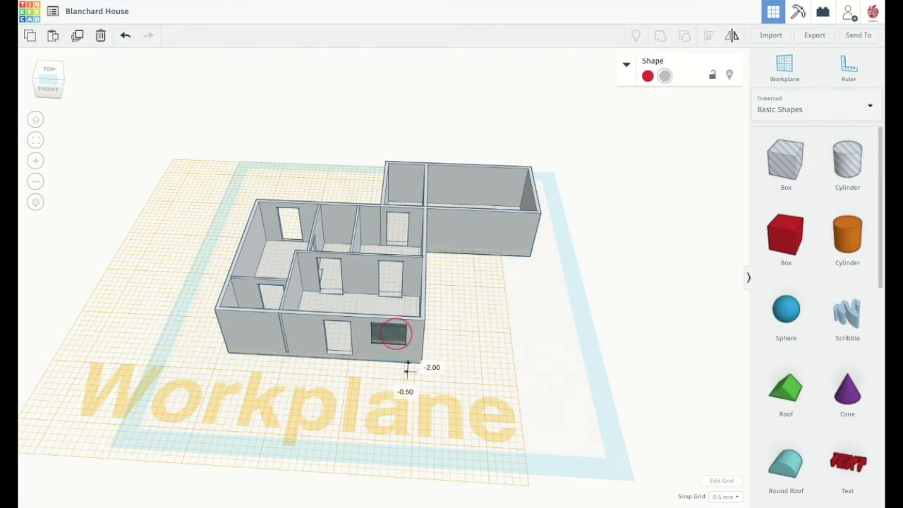
- Reduce the window hole's height to 3.5 mm and lower the window by 0.5 mm
click(451, 339)
click(50, 83)
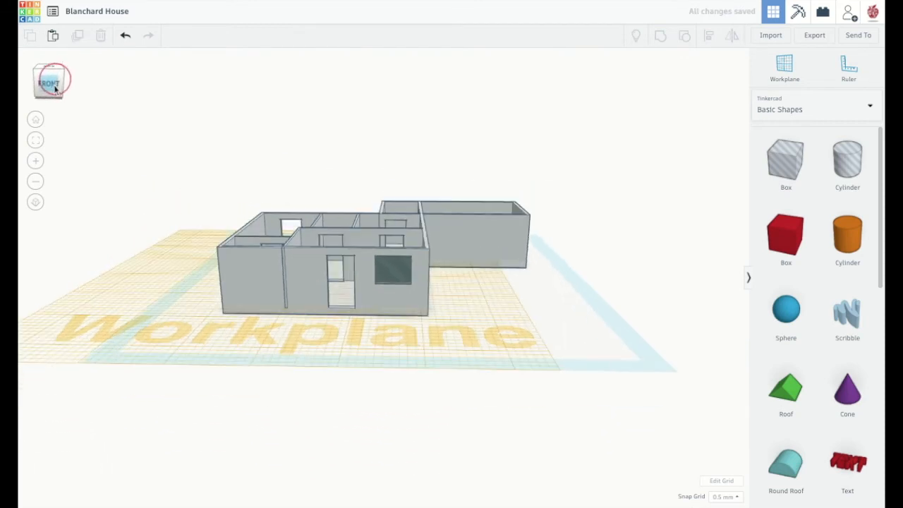
click(395, 264)
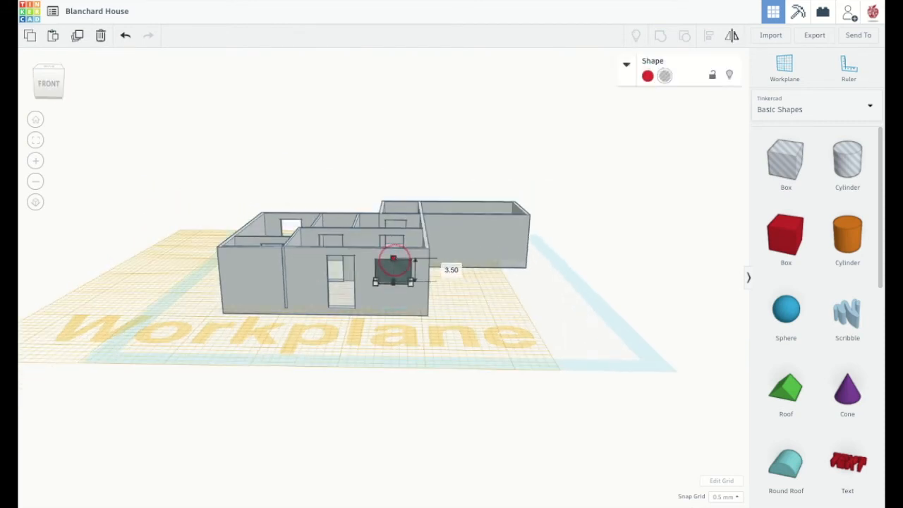
click(459, 299)
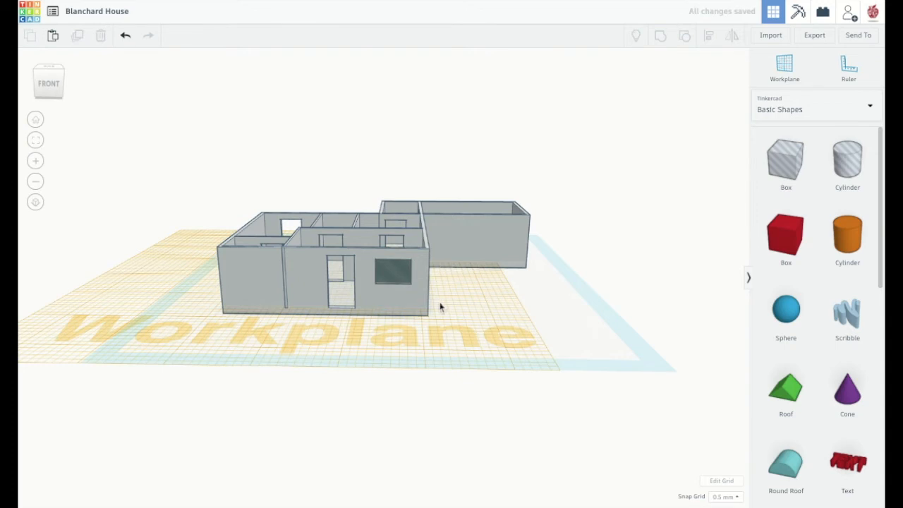
click(395, 277)
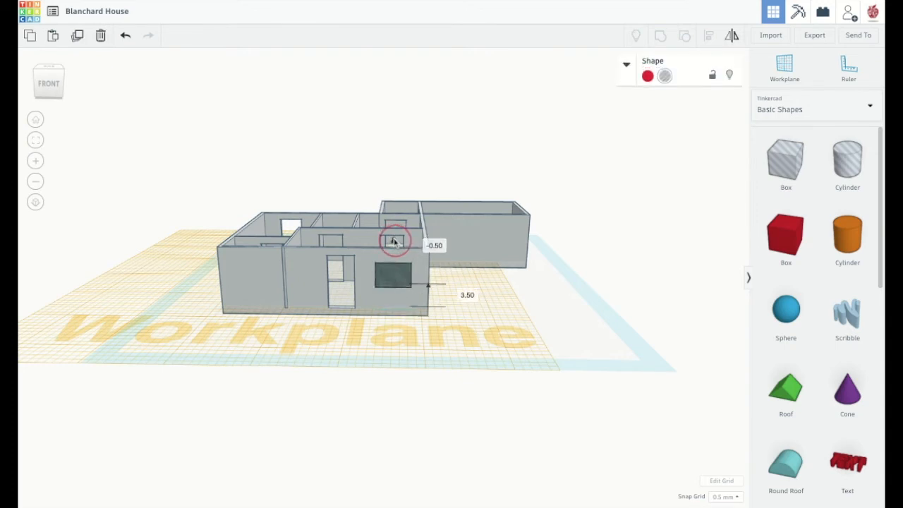
click(482, 325)
- Duplicate the window hole and place the copy in the front wall, left of the front partition
click(401, 279)
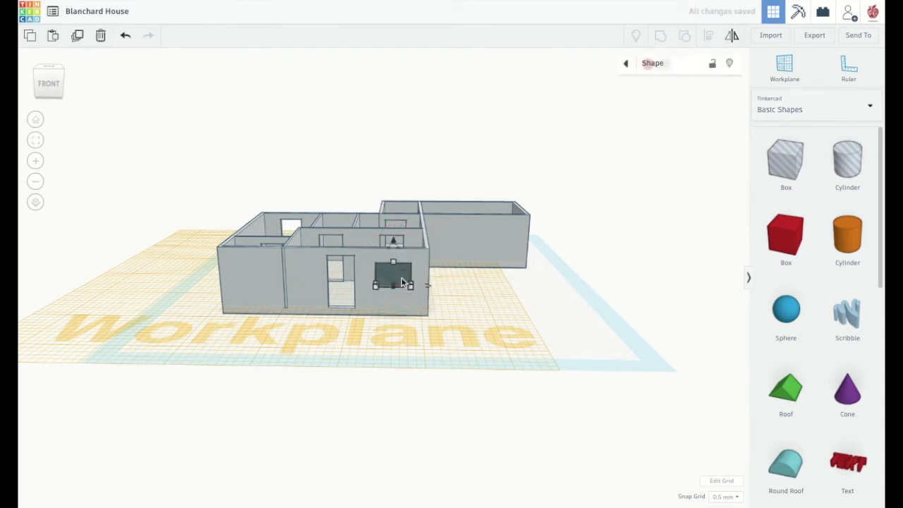
key(ctrl+d)
drag(423, 278, 263, 279)
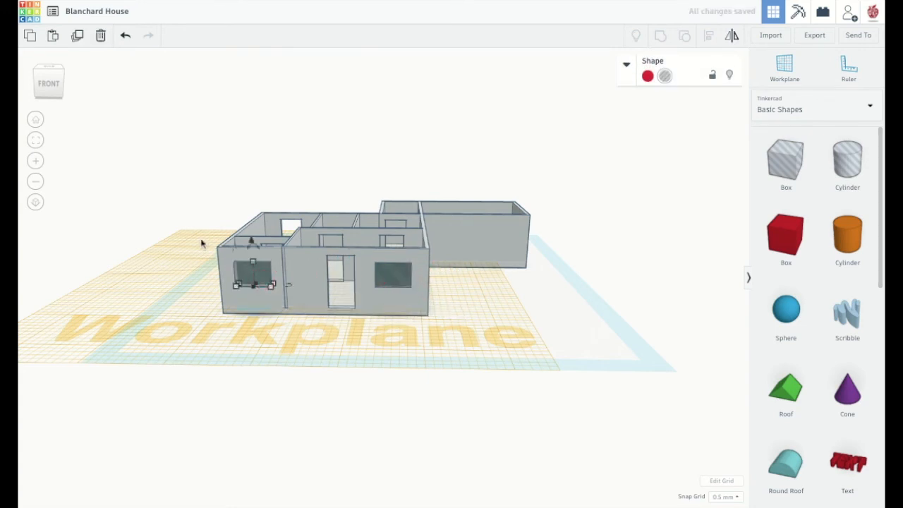
- Place copies of the window hole in the left exterior walls, two in the main house and one in the rear extension
drag(49, 89, 83, 90)
drag(519, 306, 285, 248)
key(ctrl+c)
key(ctrl+v)
key(ctrl+c)
key(ctrl+v)
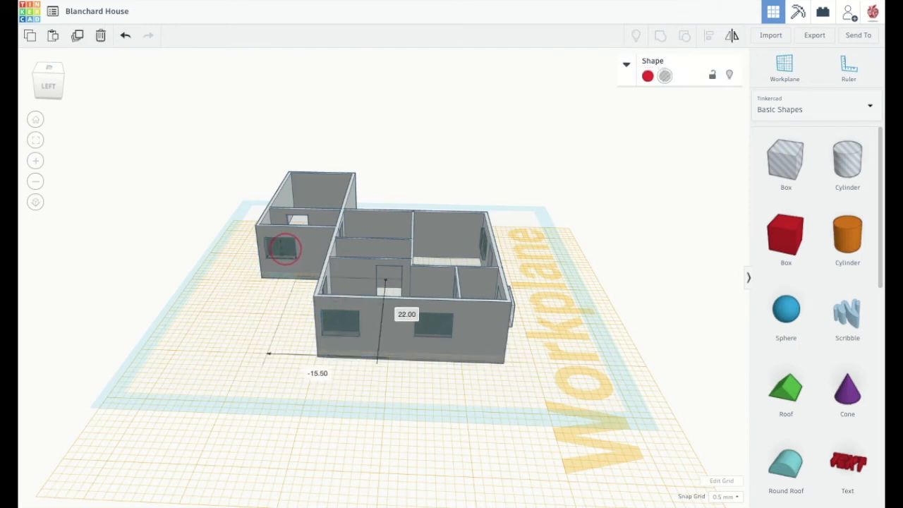
drag(285, 249, 285, 248)
- Place another copy of the window hole in the back wall of the middle room, high up beside the back door
drag(59, 90, 88, 84)
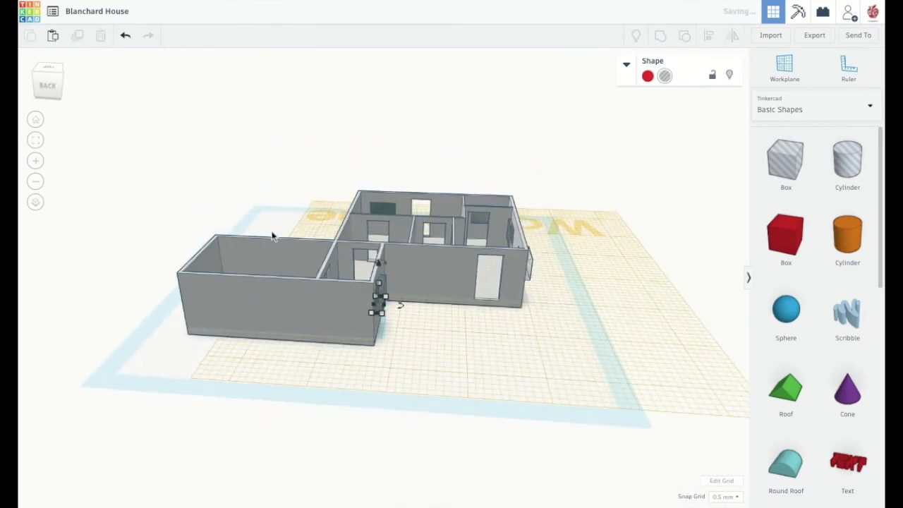
drag(380, 295, 449, 310)
scroll(451, 310, up, 5)
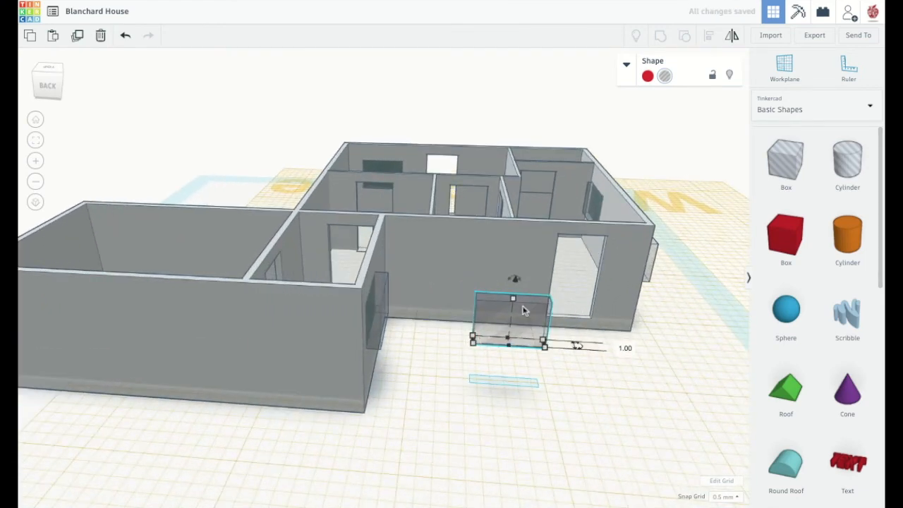
drag(513, 299, 482, 220)
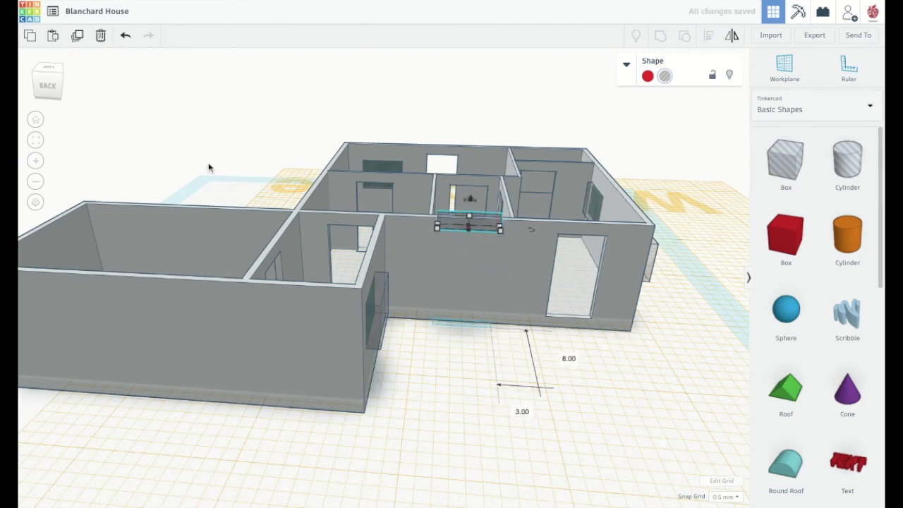
click(58, 92)
drag(442, 387, 448, 365)
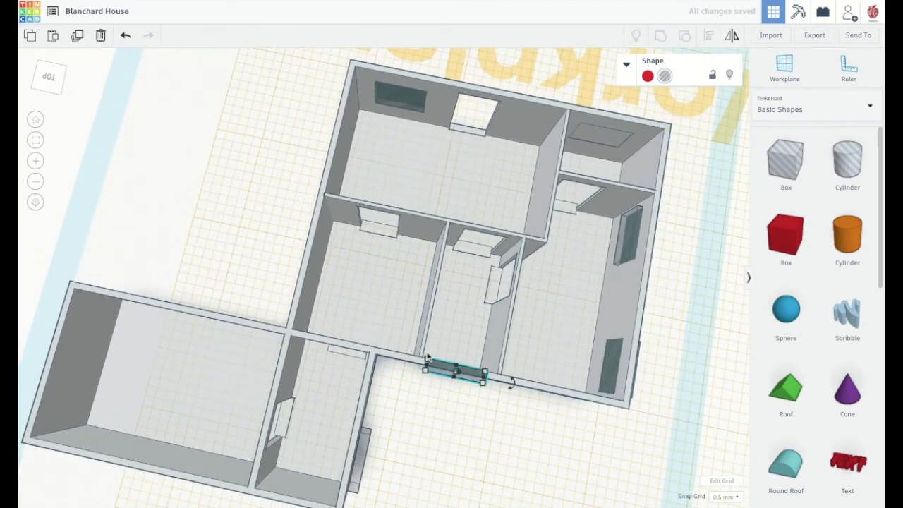
- Set the snap grid to 0.25 mm and nudge the middle room's and the rear extension's window holes into their walls
click(723, 496)
click(723, 464)
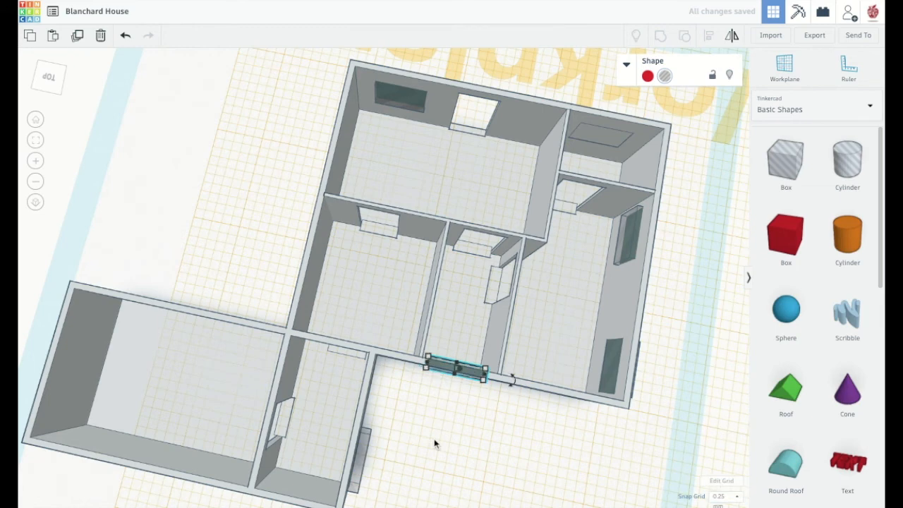
click(434, 439)
click(364, 456)
key(Left)
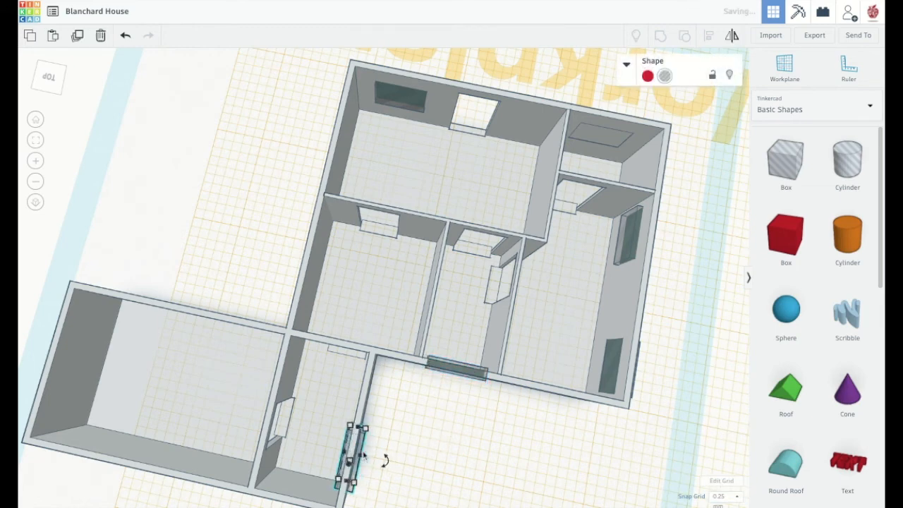
click(456, 440)
- Nudge the left wall's rearmost window hole and the front wall's corner-room window hole deeper into their walls
drag(50, 77, 39, 78)
scroll(351, 418, down, 3)
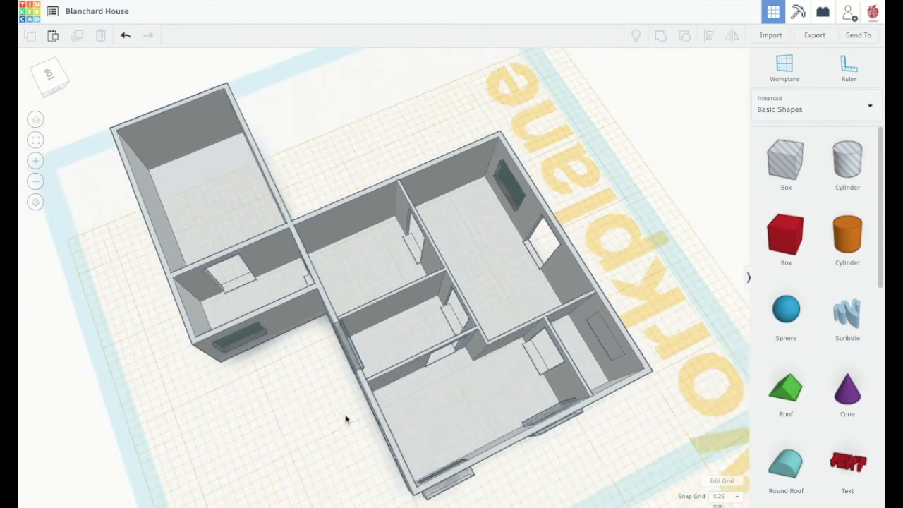
click(428, 479)
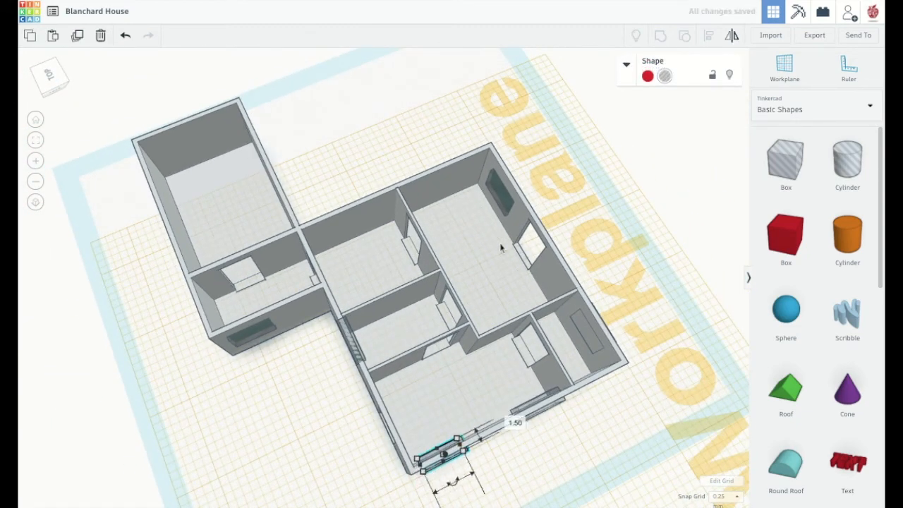
right_drag(86, 97, 251, 277)
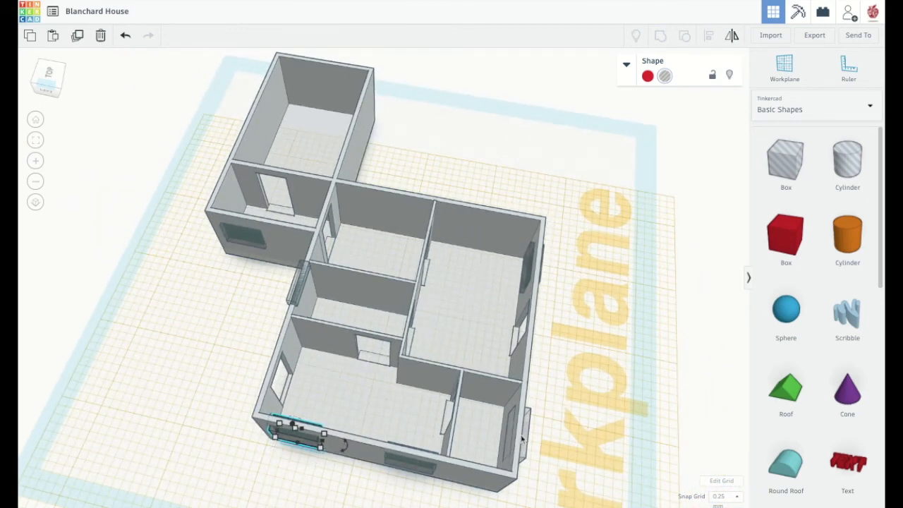
drag(542, 443, 535, 442)
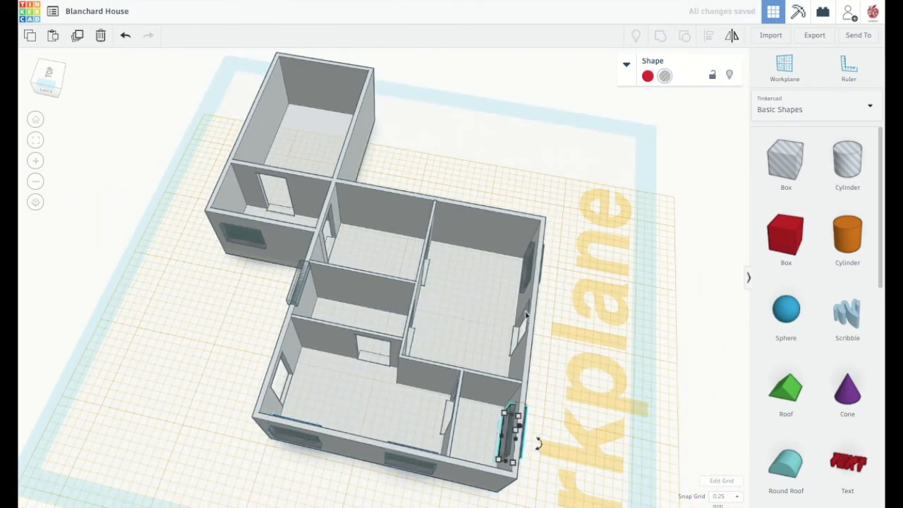
- Duplicate the main house's rear left-wall window hole and move the copy across into the right exterior wall of the back-right room
right_drag(95, 159, 199, 319)
click(199, 318)
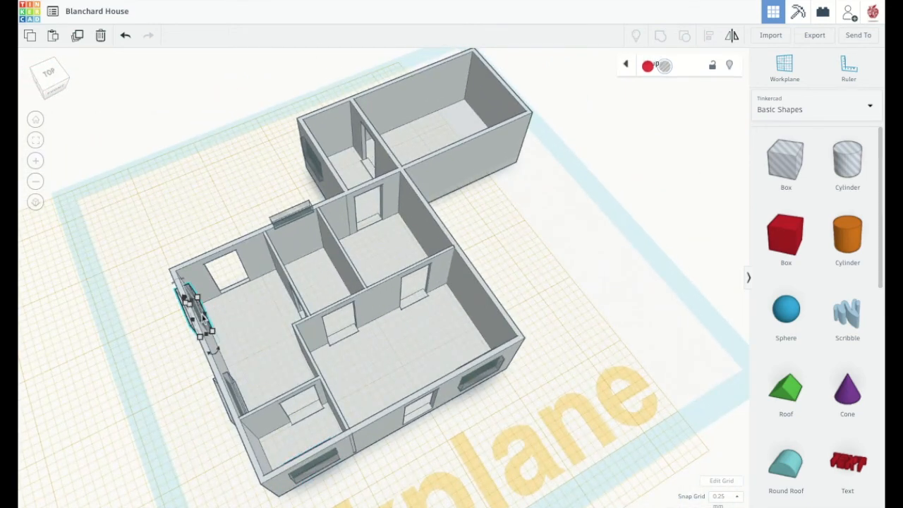
key(ctrl+d)
key(Right)
key(Right)
key(Right)
key(Right)
key(Right)
key(Right)
key(Right)
key(Right)
key(Right)
key(Right)
key(Right)
key(Right)
key(Right)
key(Right)
key(Right)
key(Right)
key(Right)
key(Right)
key(Right)
key(Right)
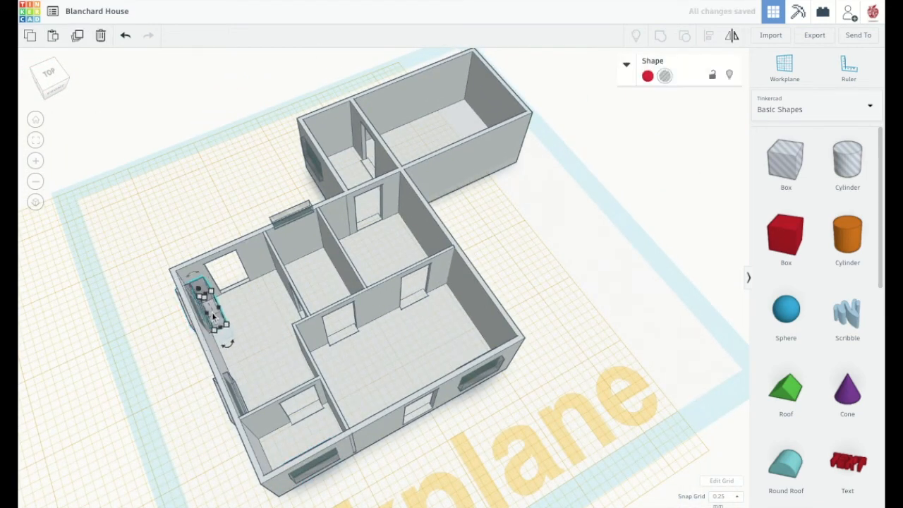
key(Right)
key(Right)
key(Right)
key(Right)
key(Right)
key(Right)
key(Right)
key(Right)
key(Right)
key(Right)
key(Right)
key(Right)
key(Right)
key(Right)
key(Right)
key(Right)
key(Right)
key(Right)
key(Right)
key(Right)
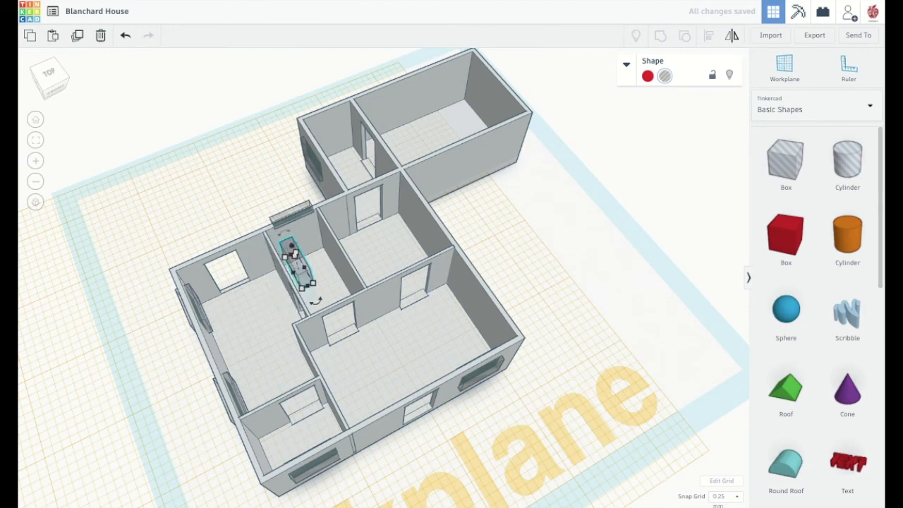
key(Right)
key(Right)
key(Right)
key(Right)
key(Right)
key(Right)
key(Right)
key(Right)
key(Right)
key(Right)
key(Right)
key(Right)
key(Right)
key(Right)
key(Right)
key(Right)
key(Right)
key(Right)
key(Right)
key(Right)
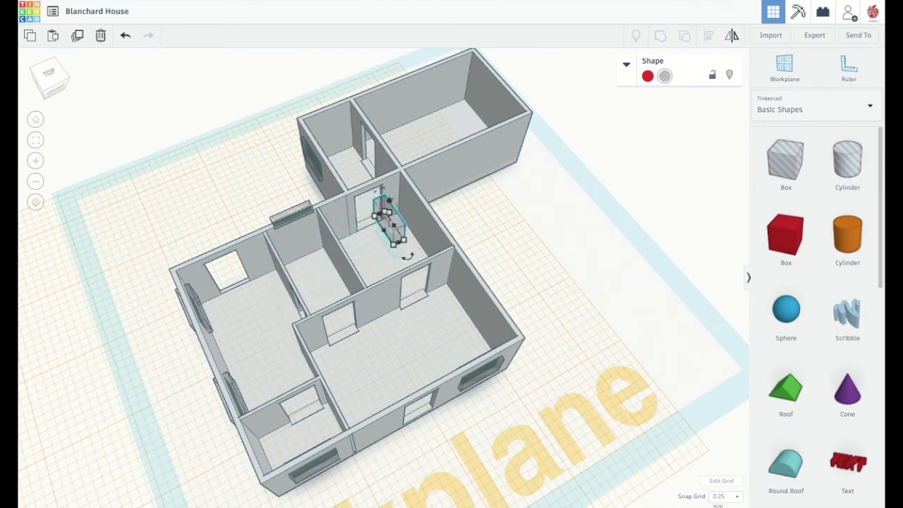
key(Down)
key(Down)
key(Down)
key(Down)
key(Down)
key(Down)
key(Down)
key(Down)
key(Down)
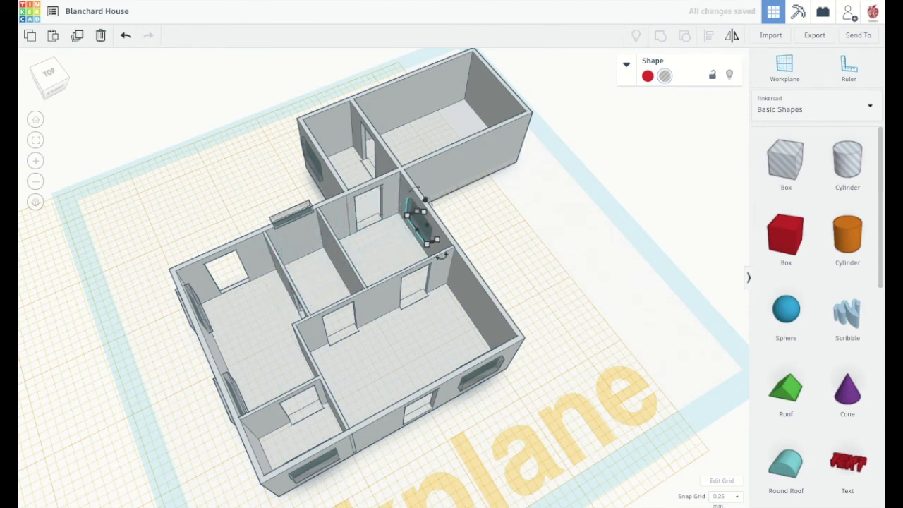
click(536, 275)
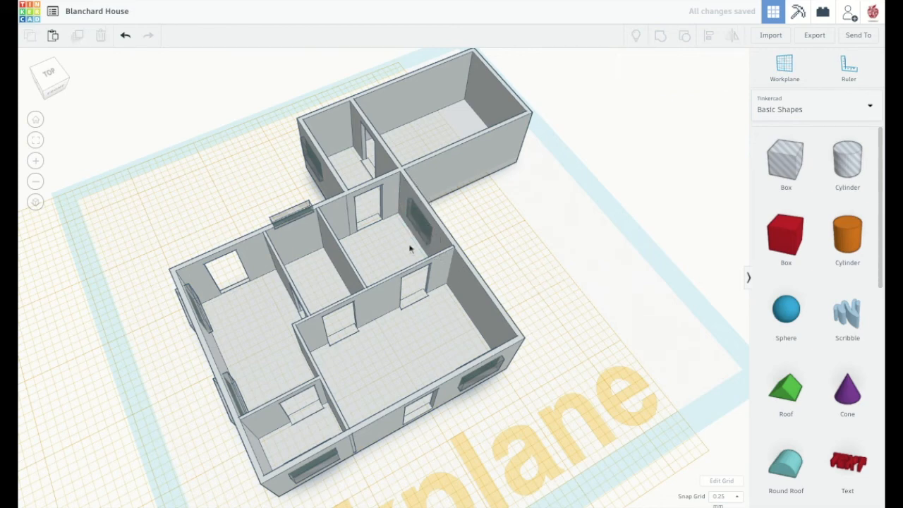
- Lower the middle room's window hole so that it sits within the back wall's height
click(51, 90)
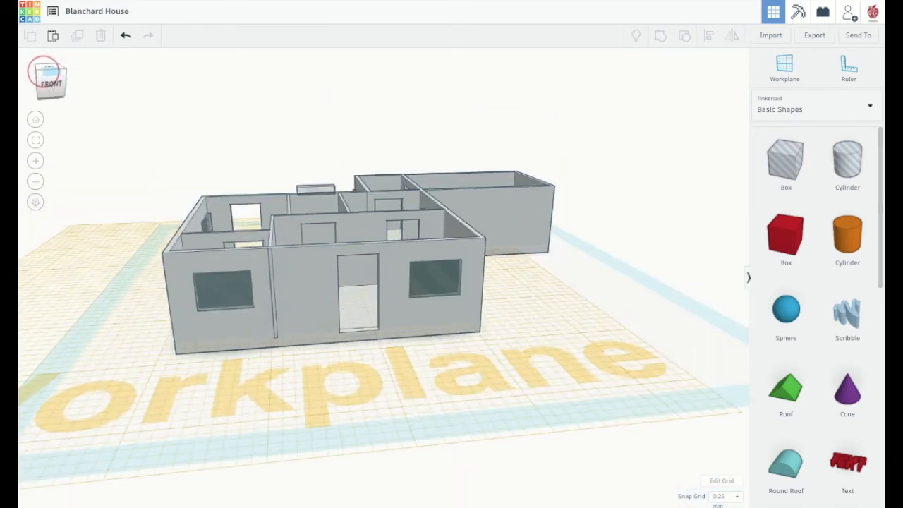
click(318, 193)
drag(316, 168, 315, 179)
click(543, 280)
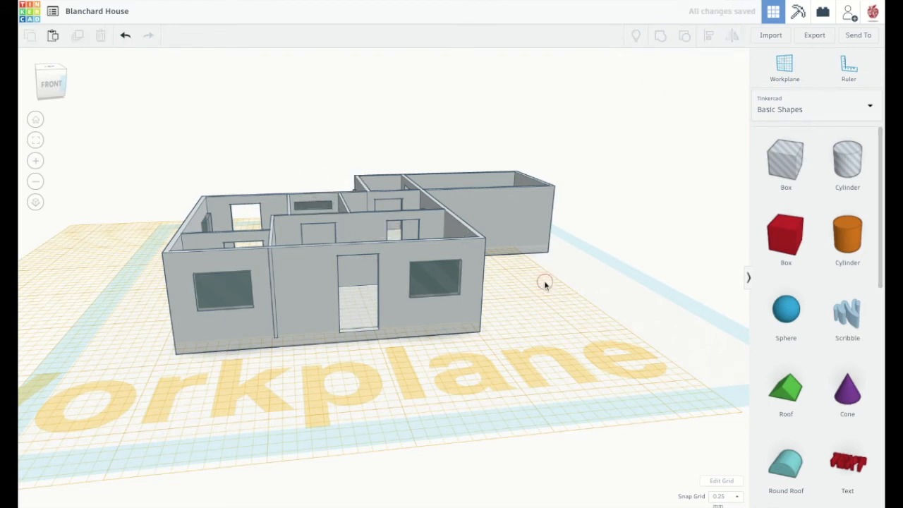
- Group the whole house with all window holes to cut the windows, and lock the resulting shape
scroll(186, 227, down, 8)
scroll(185, 228, up, 10)
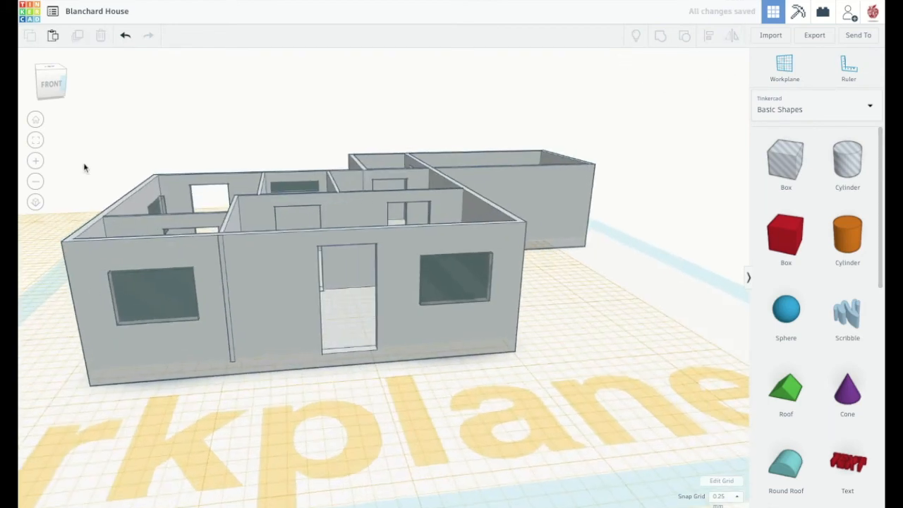
click(50, 71)
click(36, 182)
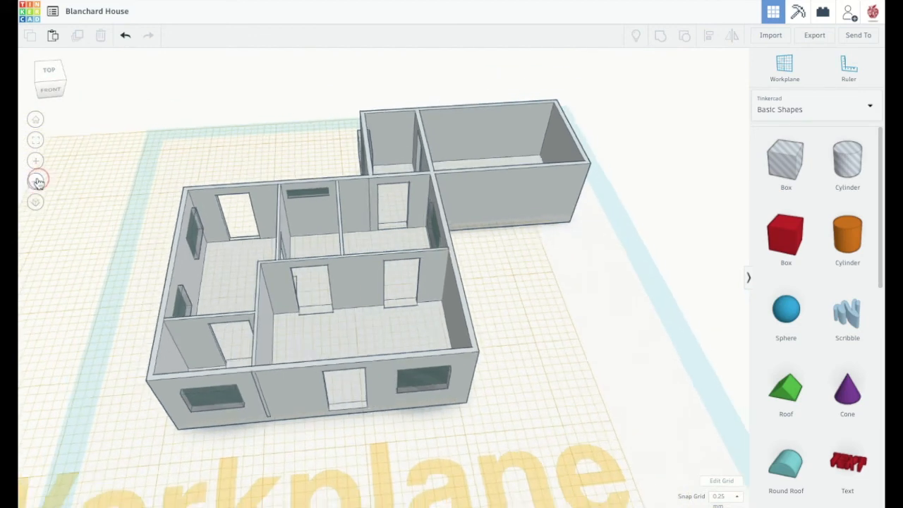
drag(232, 165, 514, 362)
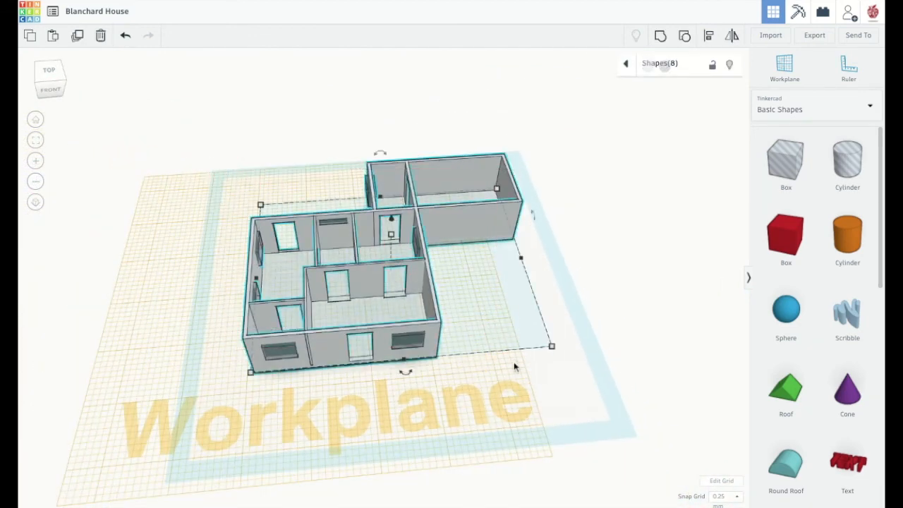
click(661, 38)
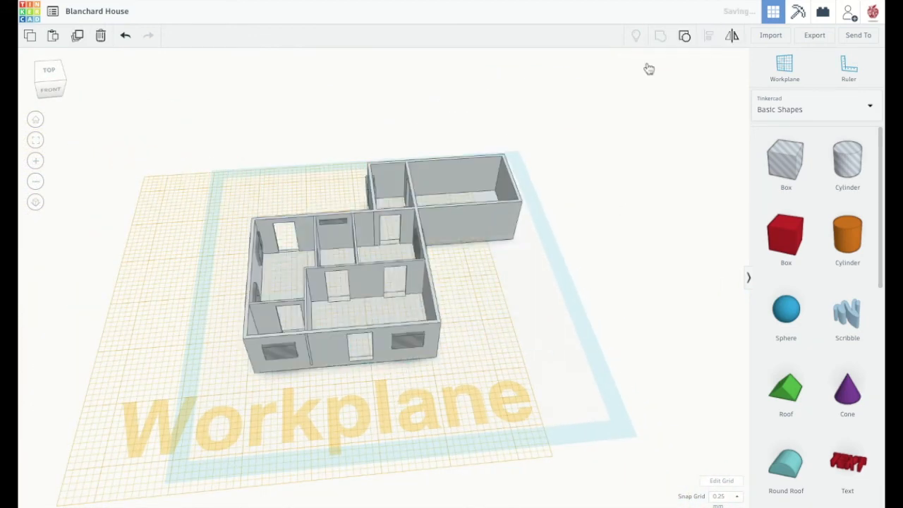
click(711, 75)
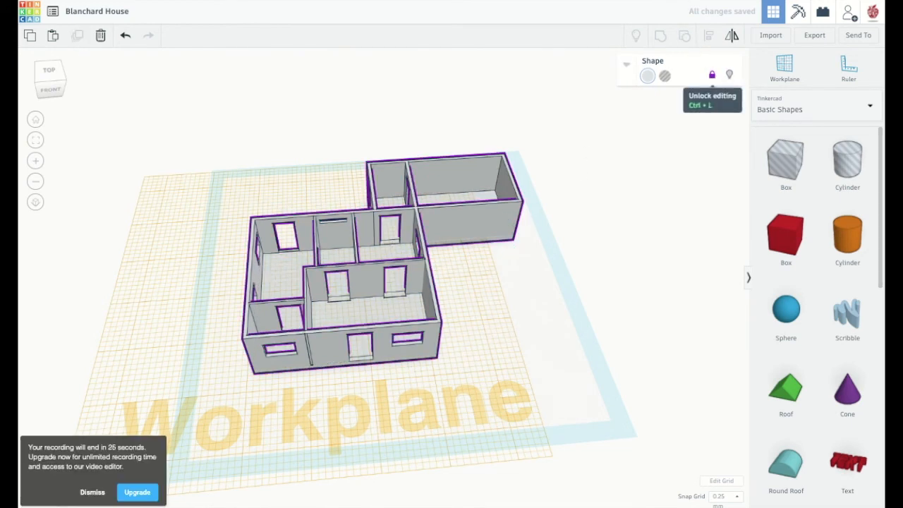
click(515, 308)
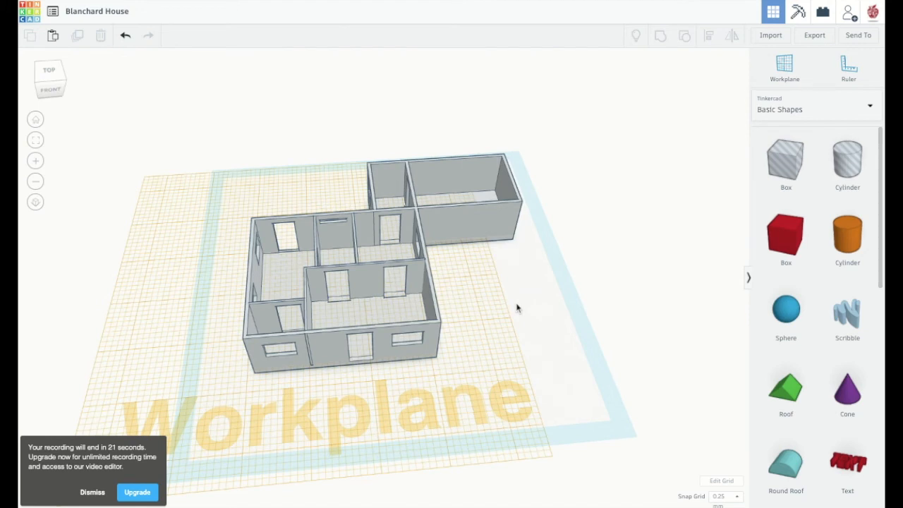
click(92, 492)
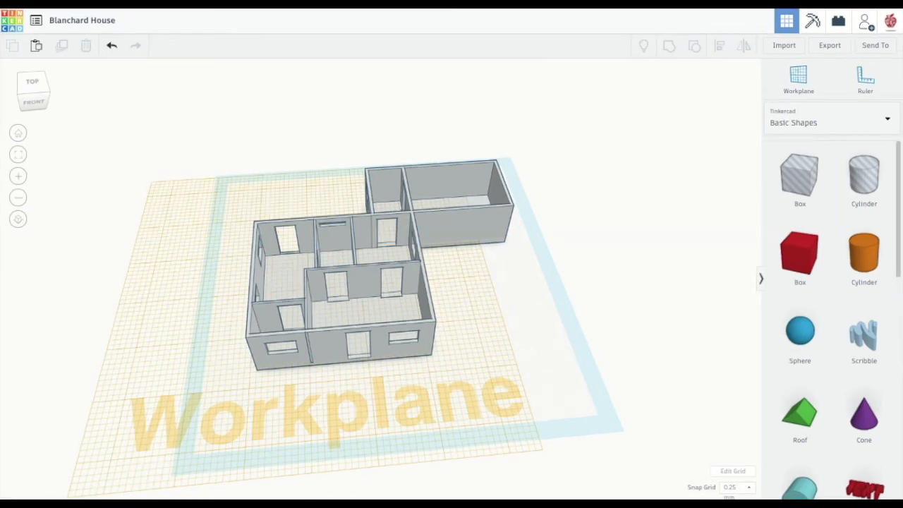
- Place a 1.25 mm thick hole box behind the house, set its height to 8 mm and rotate it a quarter turn
drag(22, 94, 0, 98)
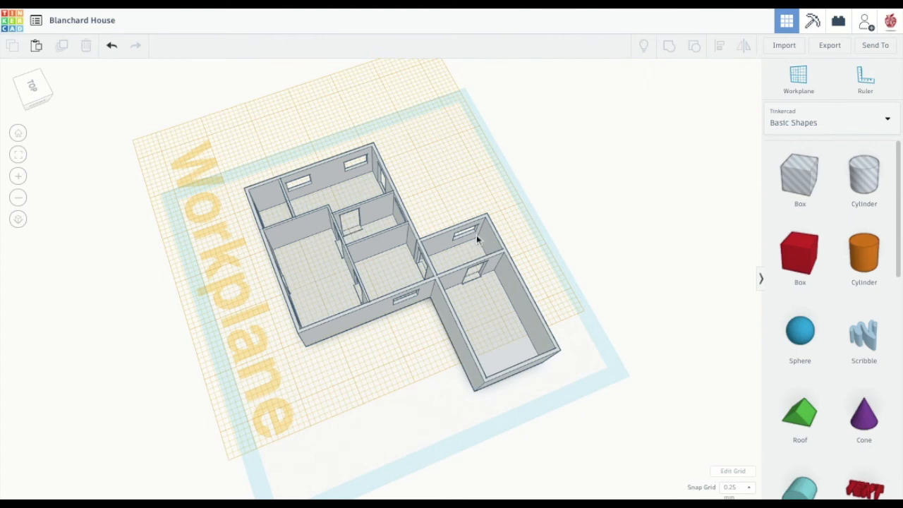
drag(794, 181, 387, 388)
drag(333, 405, 435, 381)
drag(457, 416, 416, 311)
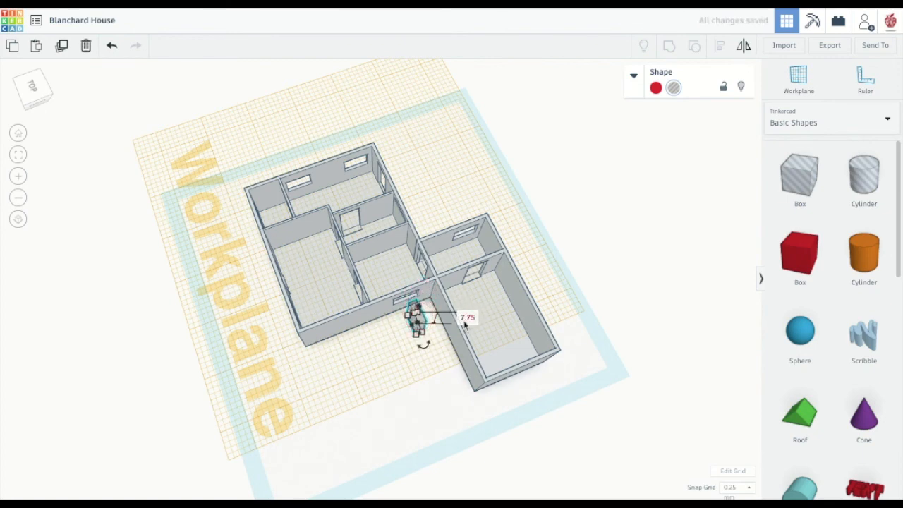
key(Return)
mouse_move(424, 345)
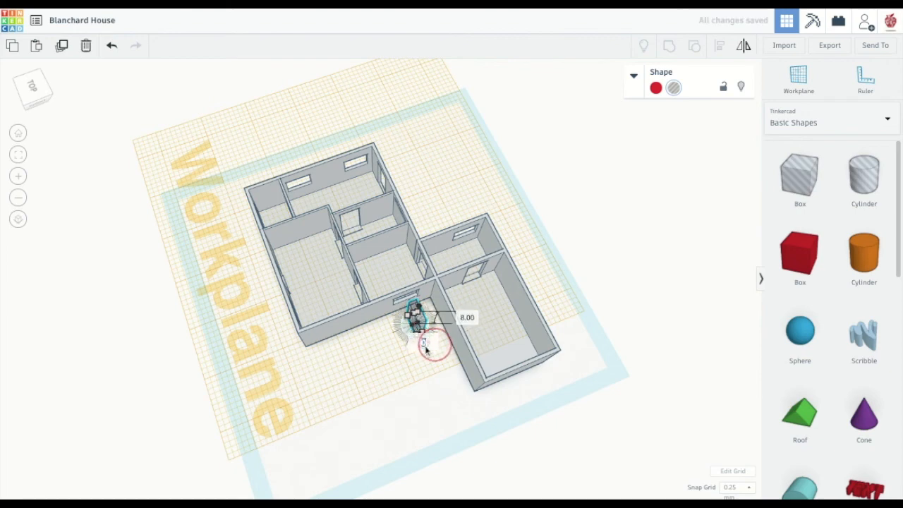
drag(431, 345, 417, 323)
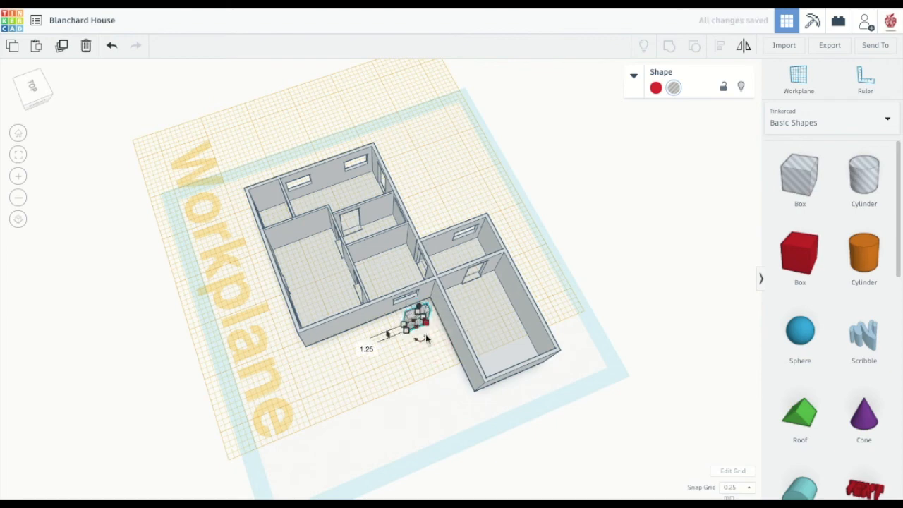
- Move the door hole into the short partition between the living room and the left room
key(Up)
key(Up)
key(Up)
key(Up)
key(Up)
key(Up)
key(Up)
key(Up)
key(Up)
key(Up)
key(Up)
key(Up)
key(Up)
key(Up)
key(Up)
key(Up)
key(Up)
key(Up)
key(Up)
key(Up)
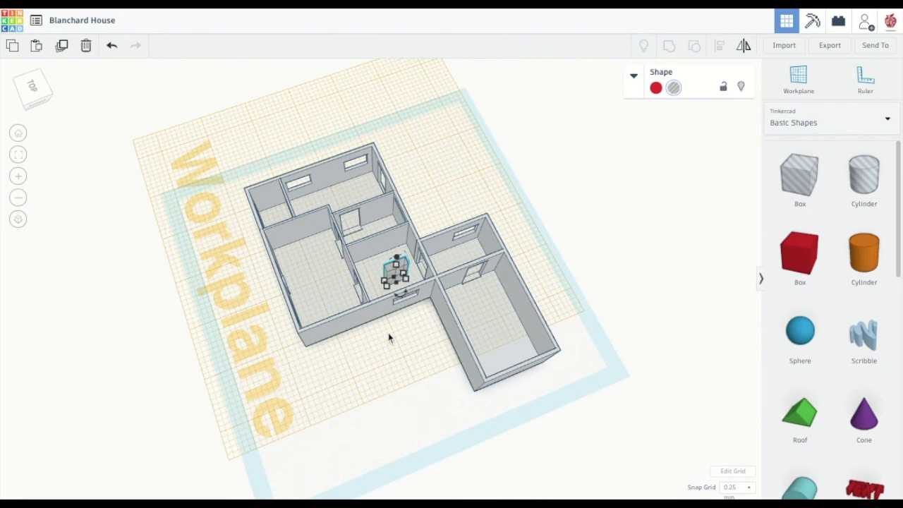
click(387, 337)
drag(394, 274, 315, 227)
drag(39, 116, 57, 101)
click(159, 277)
- Unlock the grouped house for editing
click(281, 267)
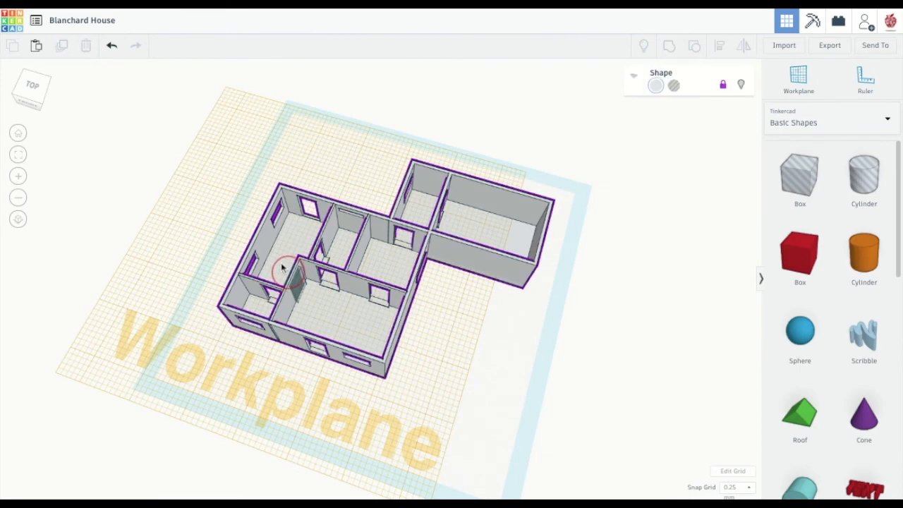
click(723, 87)
click(325, 361)
drag(276, 247, 285, 246)
click(111, 45)
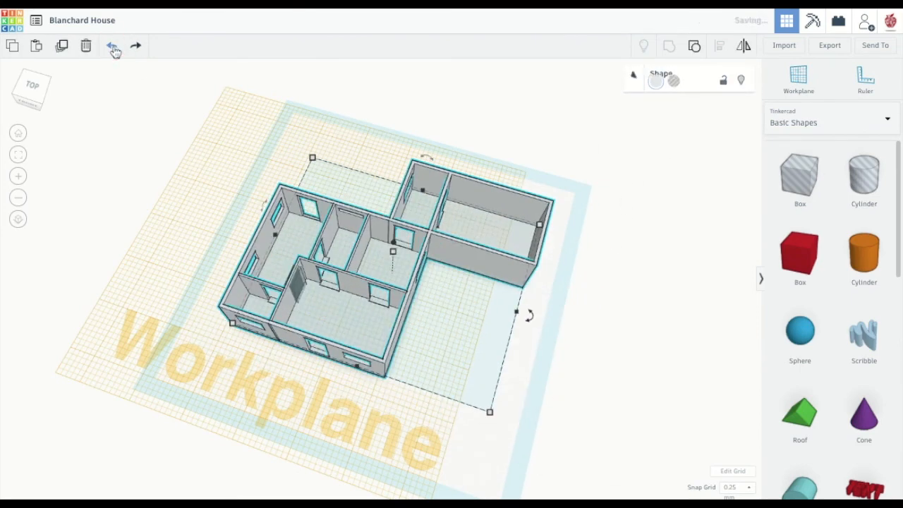
- Group the house with the new door hole to cut the doorway, and lock the house again
drag(265, 95, 459, 455)
click(669, 47)
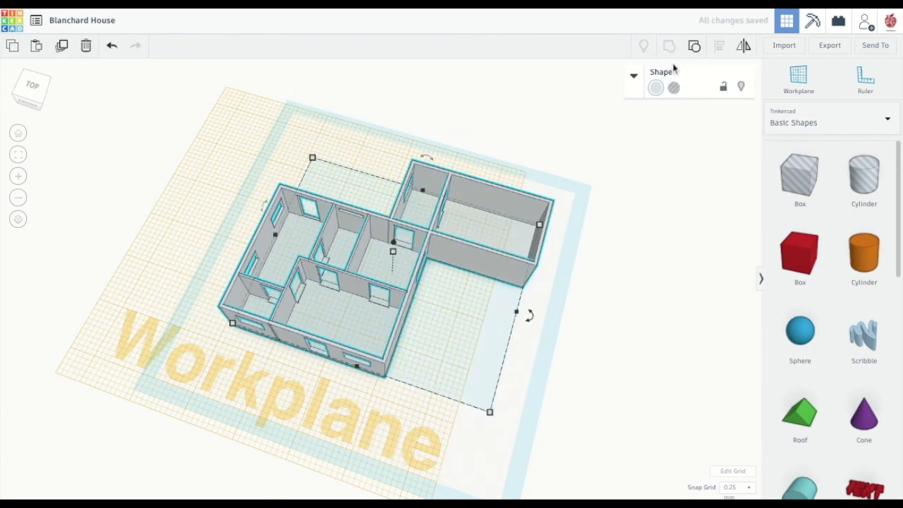
click(723, 87)
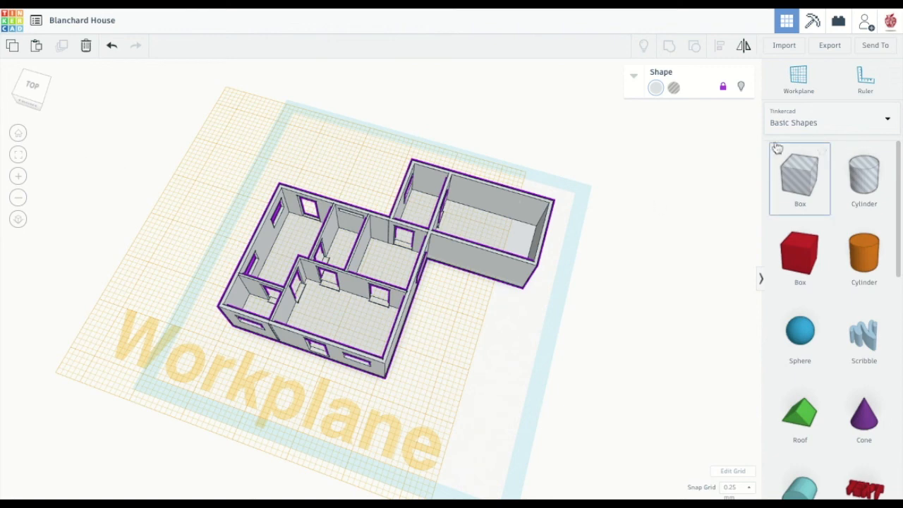
- Reset the workplane to the base grid, then add a solid box near the front of the house and flatten it into a long slab
click(795, 80)
click(678, 276)
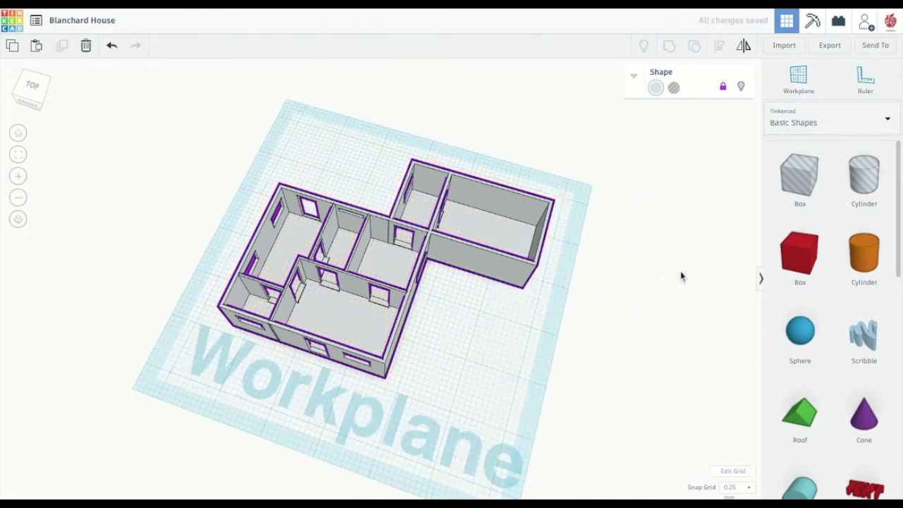
click(32, 98)
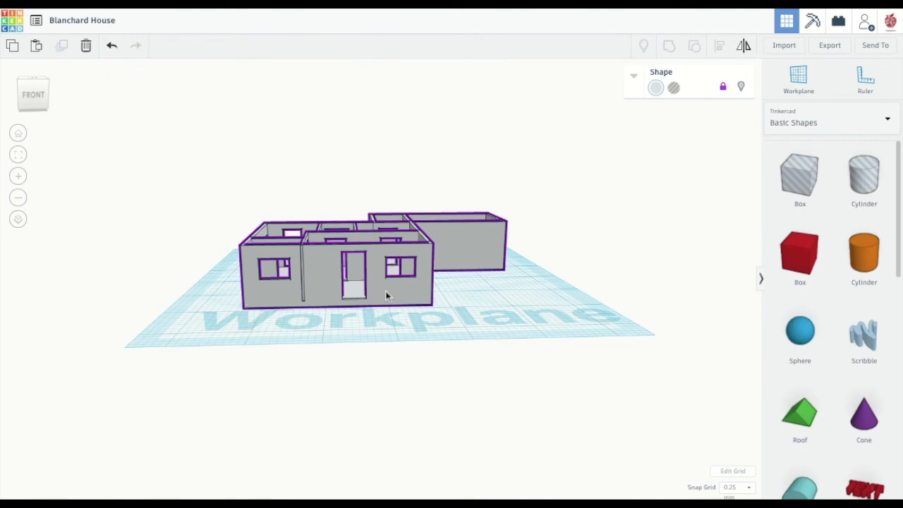
drag(809, 251, 514, 312)
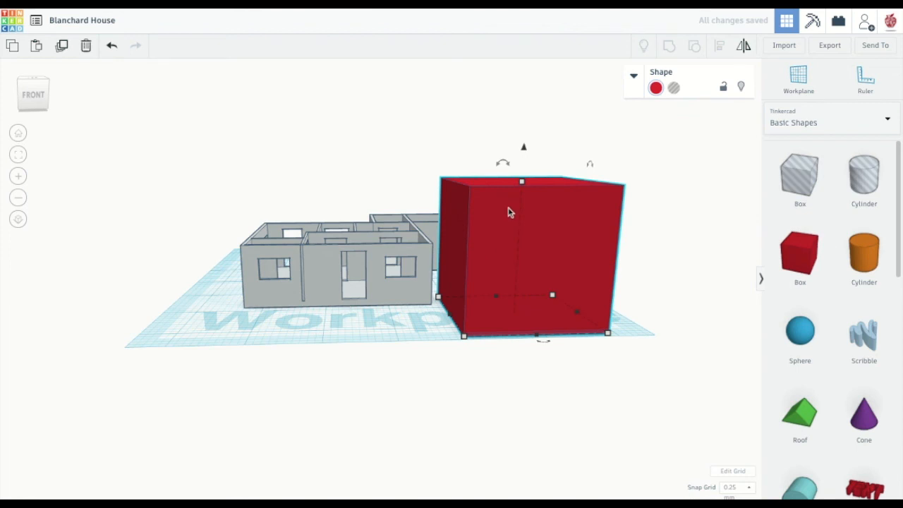
drag(522, 185, 524, 303)
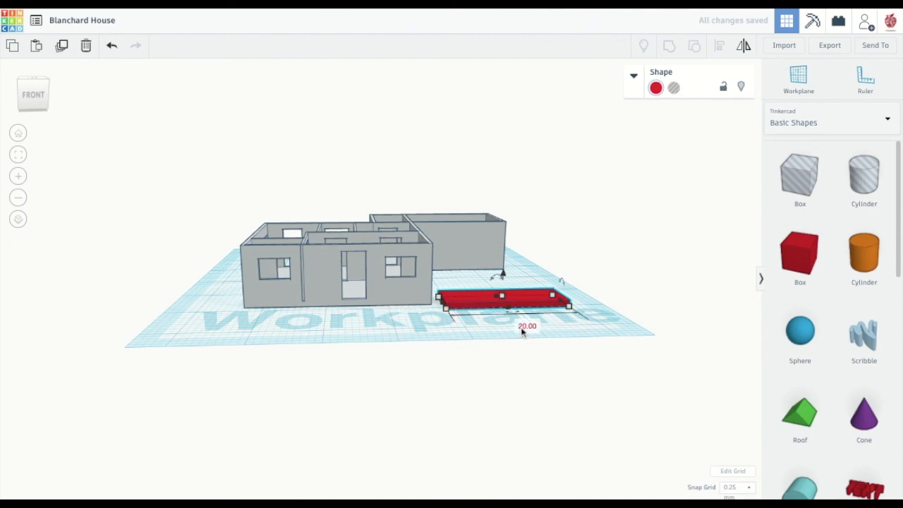
key(Return)
- Fit the flattened box along the front wall as a dark grey porch slab about 5.5 mm deep
drag(501, 302, 369, 311)
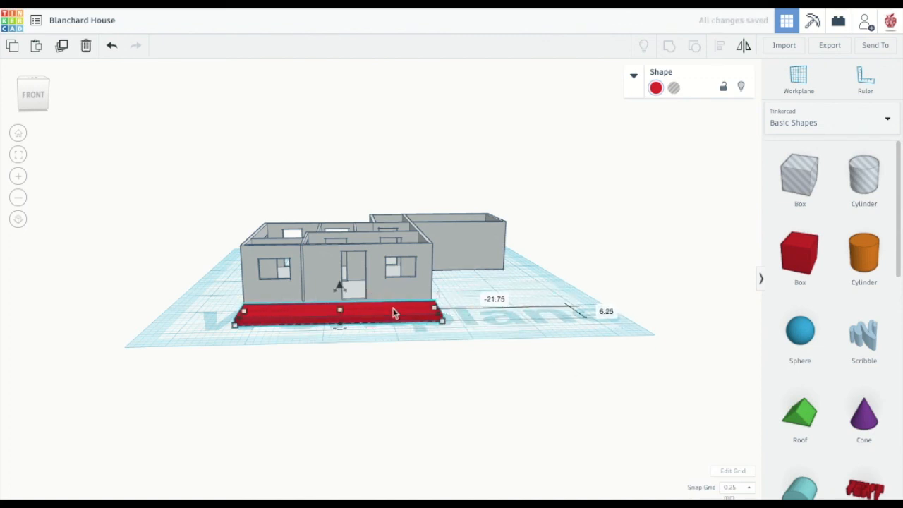
click(656, 89)
click(865, 156)
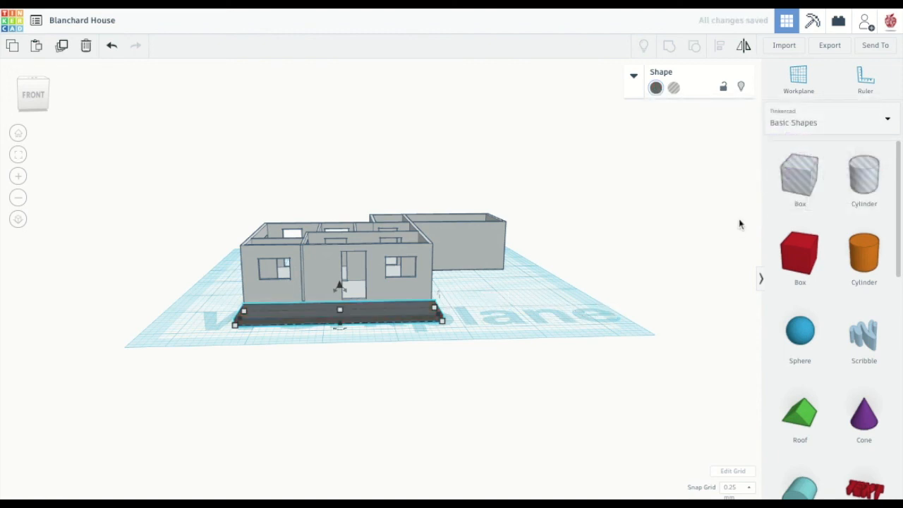
drag(31, 109, 54, 99)
drag(505, 337, 498, 311)
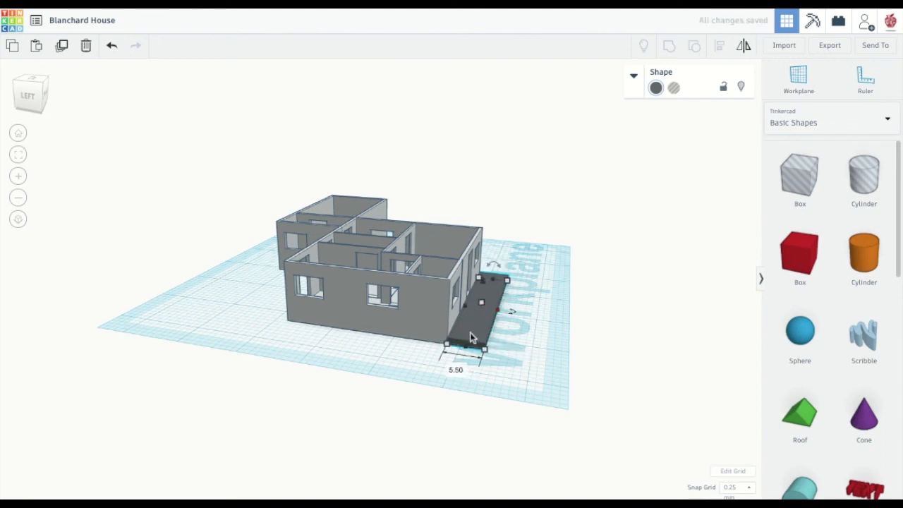
click(4, 93)
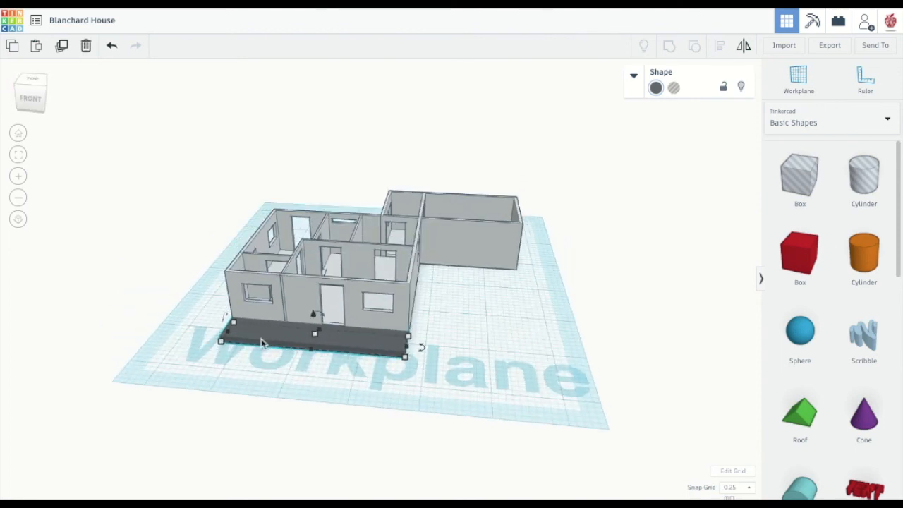
shift+click(287, 292)
click(719, 45)
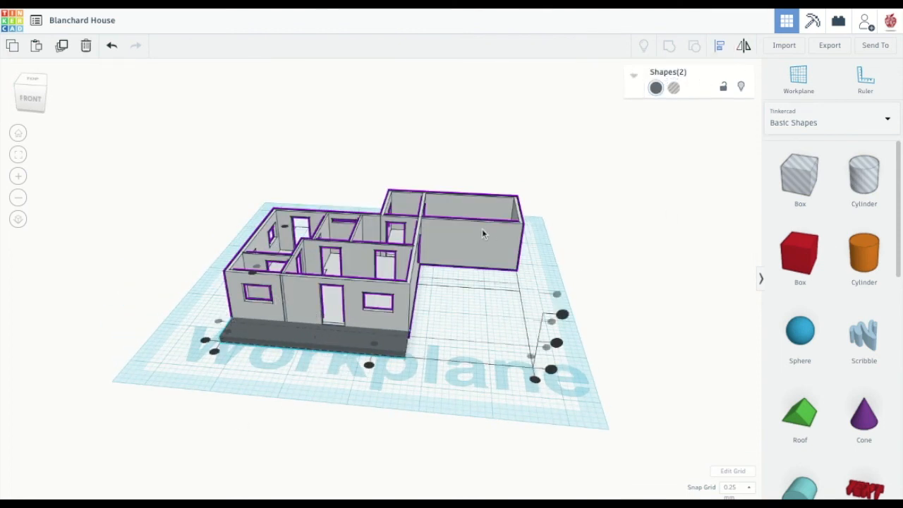
click(320, 384)
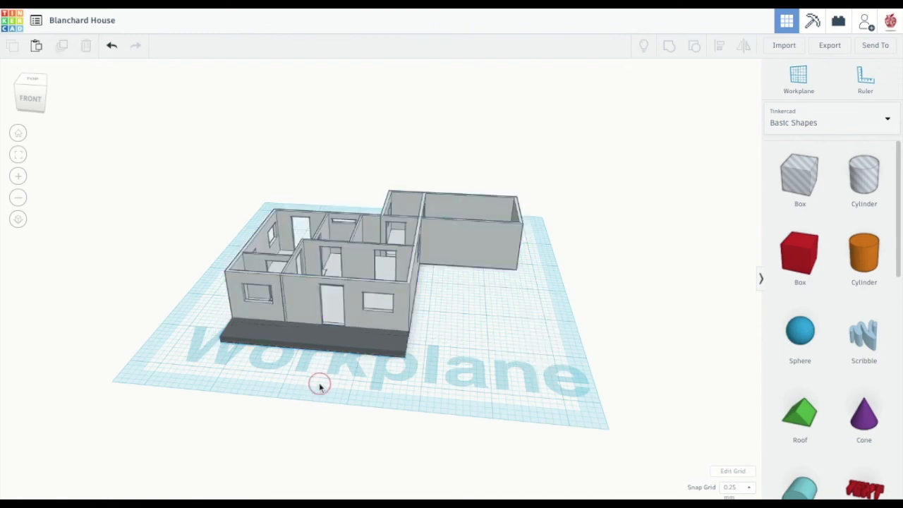
scroll(336, 345, up, 10)
scroll(335, 344, down, 10)
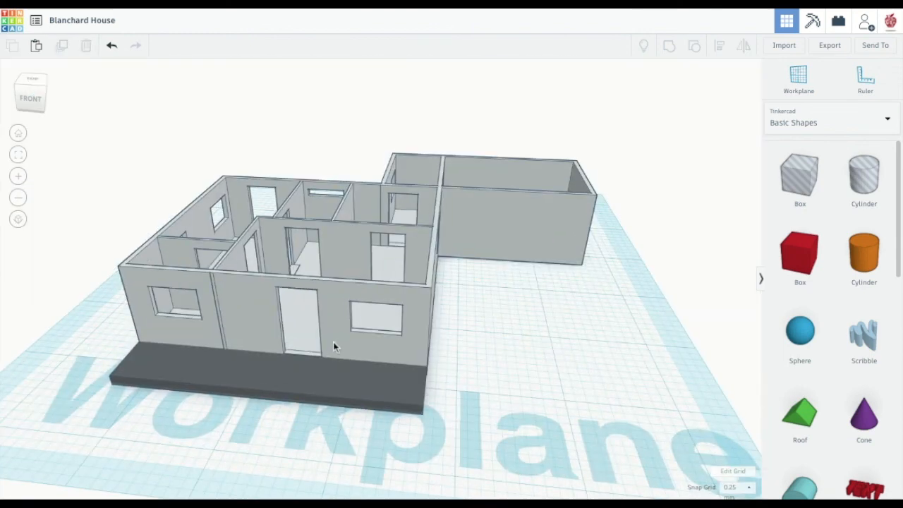
- Duplicate the front porch slab, fit the copy into the corner behind the house and extend its depth to about 13.5 mm
click(237, 378)
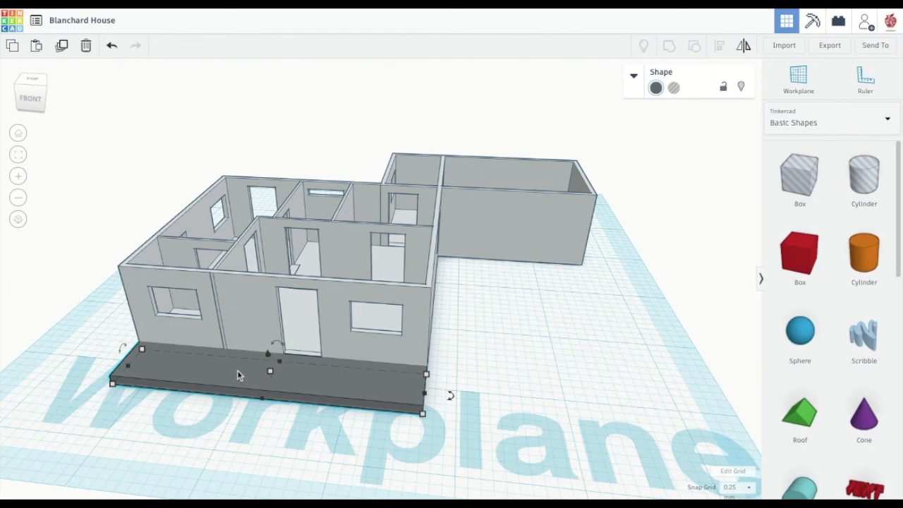
key(super+v)
drag(476, 394, 332, 224)
drag(23, 103, 96, 112)
drag(424, 423, 434, 386)
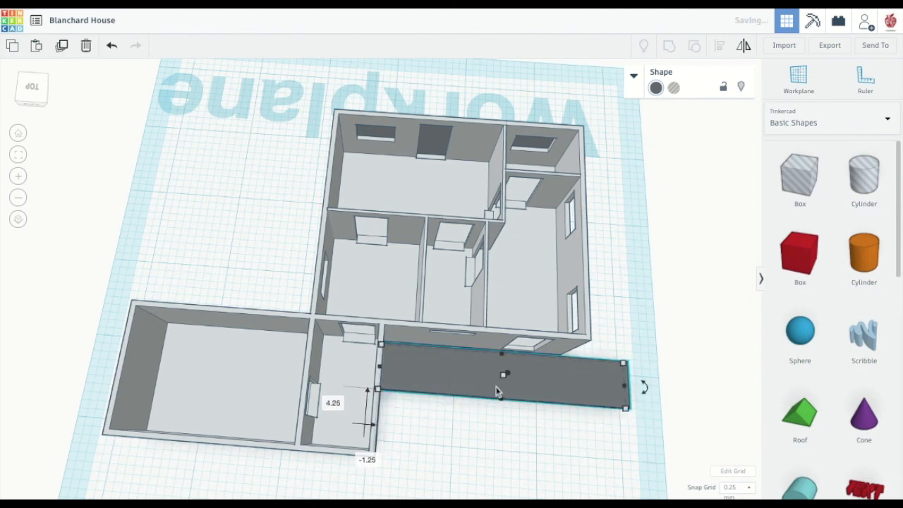
drag(500, 397, 502, 469)
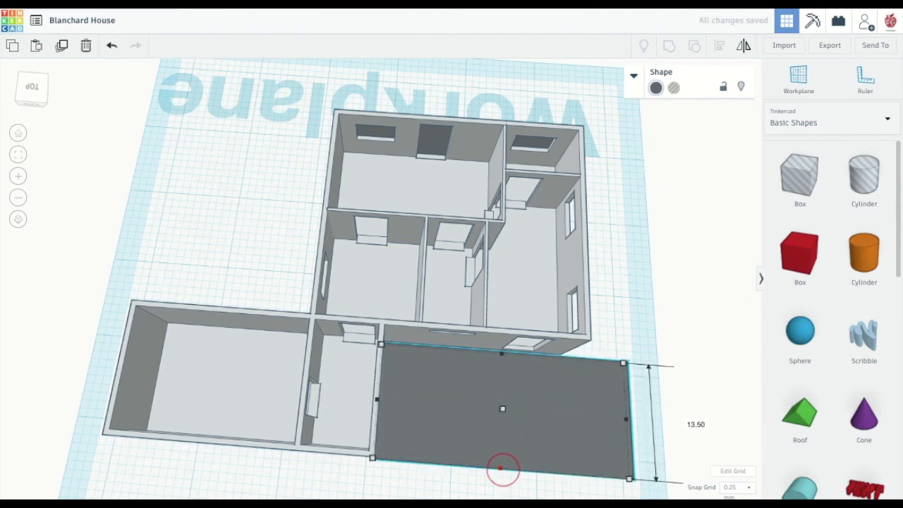
click(44, 100)
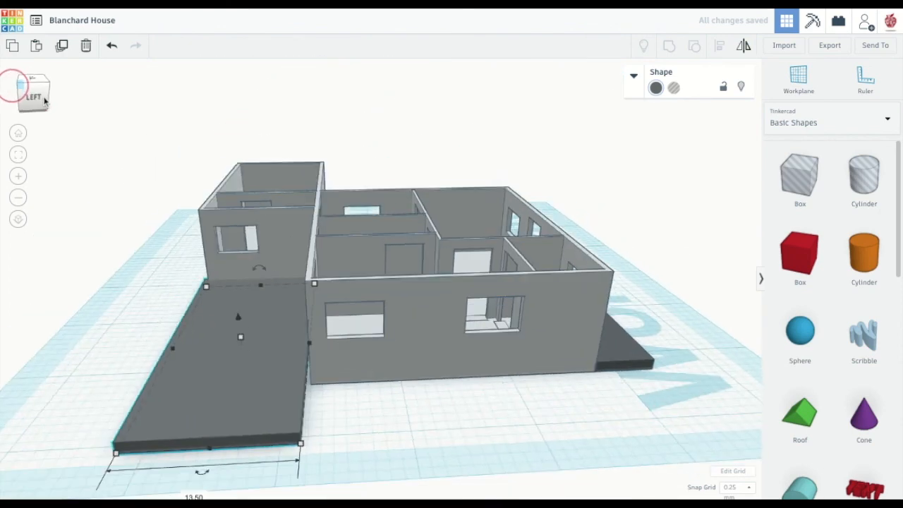
drag(227, 359, 230, 361)
- Copy the front porch slab, place the copy beside the house's left wall and rotate it 90 degrees
click(623, 355)
key(ctrl+c)
key(ctrl+v)
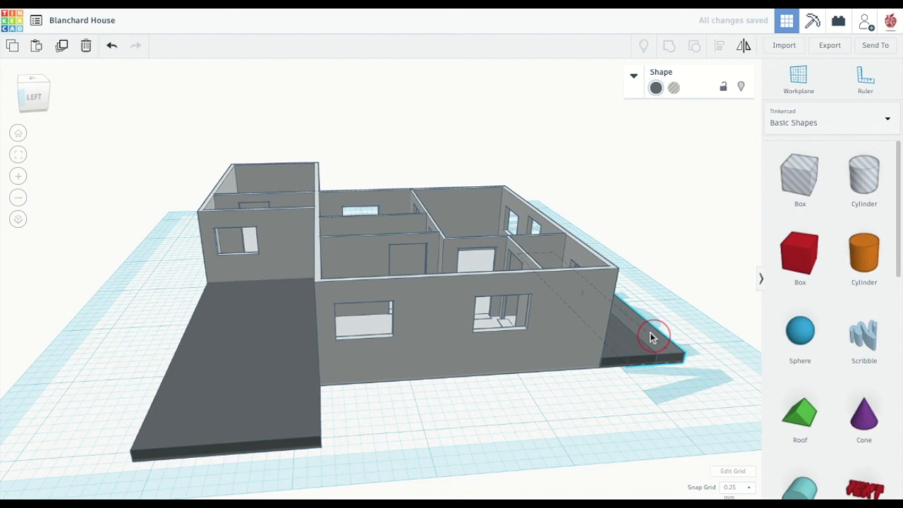
drag(651, 337, 691, 410)
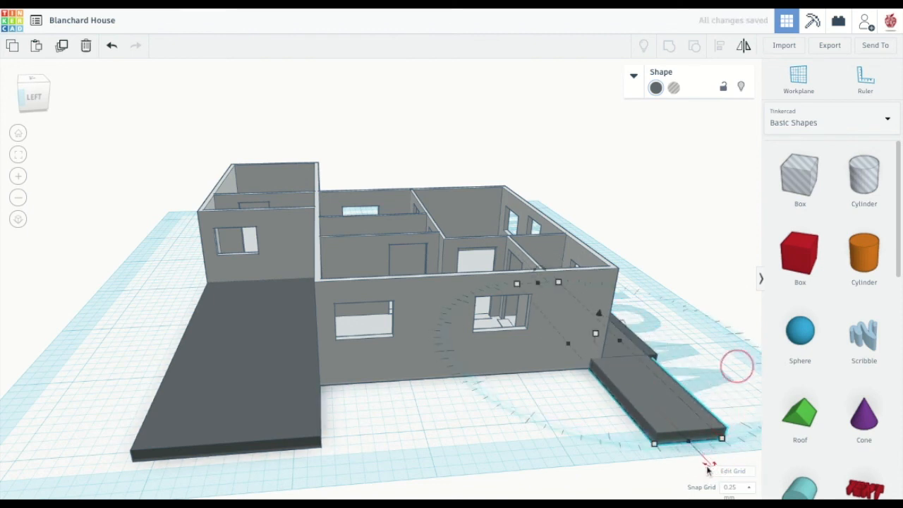
middle_drag(568, 408, 488, 369)
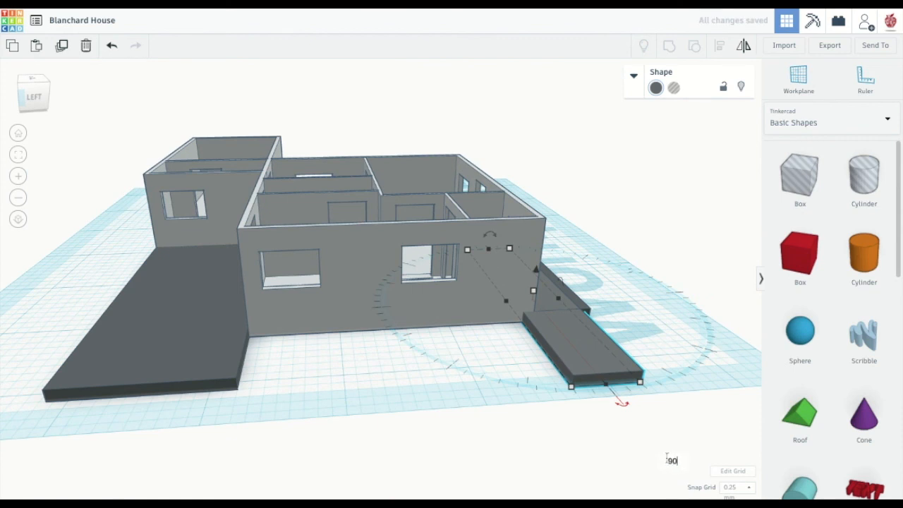
key(Return)
- Fit the rotated slab along the left side wall so it joins the front and back slabs
drag(633, 310, 536, 333)
drag(263, 352, 243, 350)
click(171, 383)
drag(145, 397, 149, 378)
click(157, 389)
- Add a solid box in front of the large side room, flatten it to 0.75 mm and extend it forward to about 42.75 mm long
drag(36, 96, 3, 91)
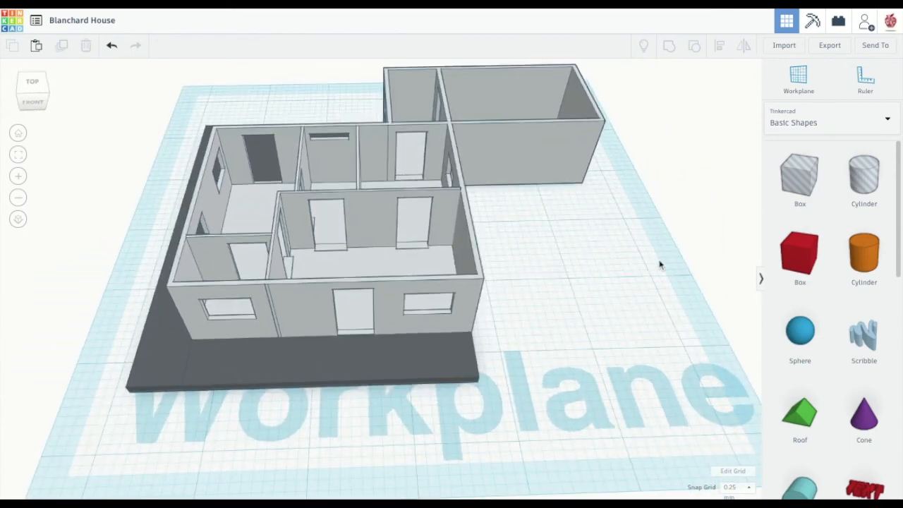
drag(798, 261, 527, 237)
drag(568, 93, 528, 229)
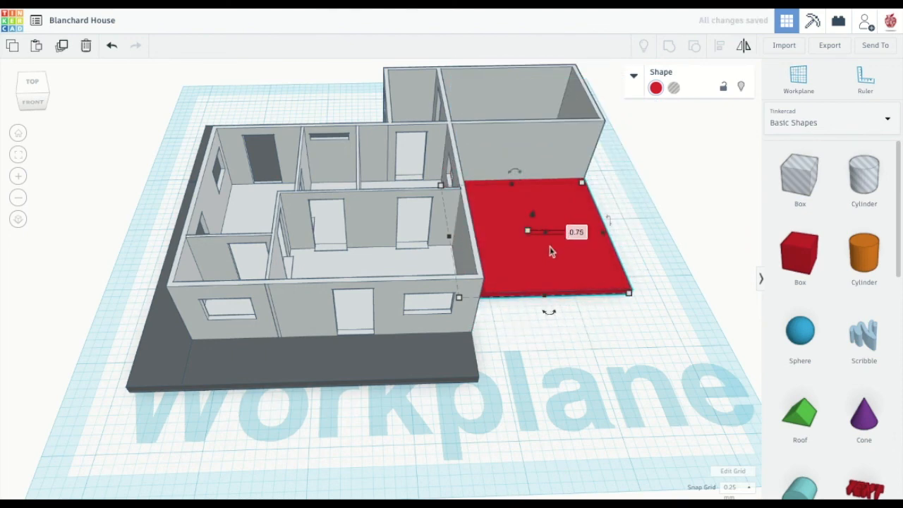
drag(546, 304, 609, 438)
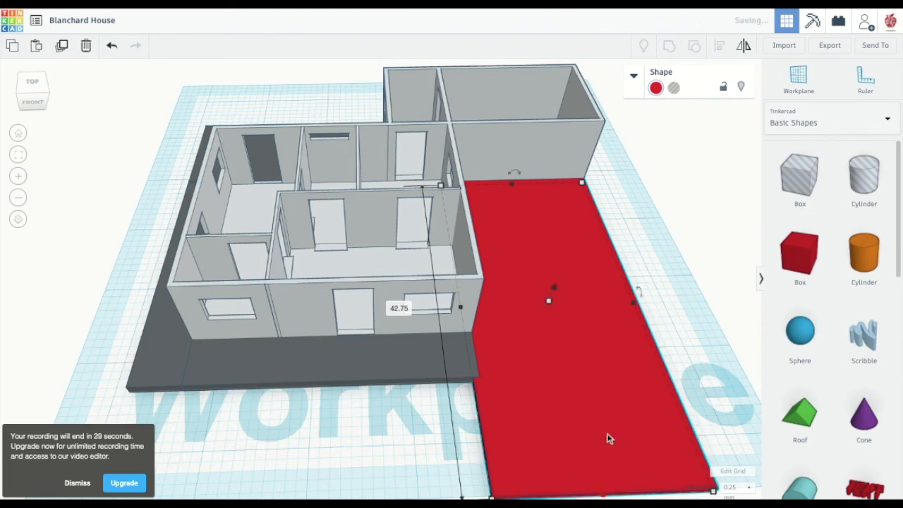
- Colour the driveway slab black and view the house from a low front angle
click(656, 88)
click(867, 174)
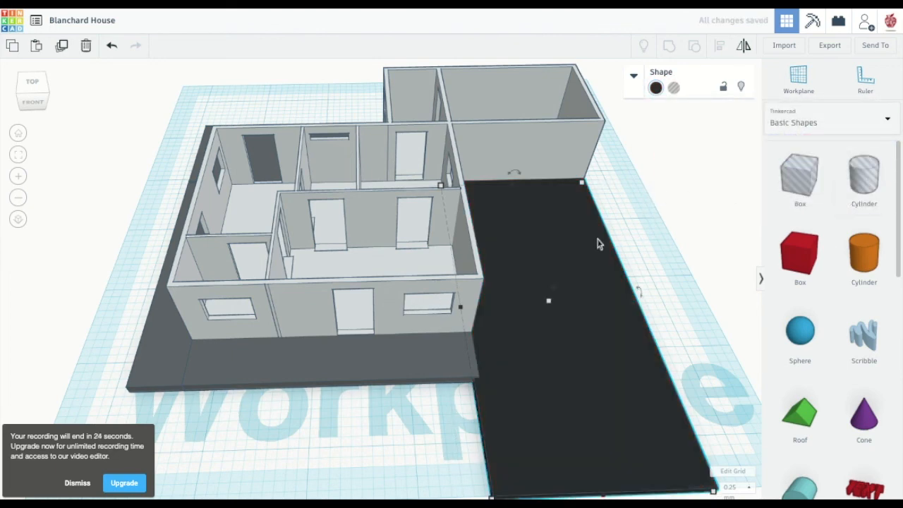
mouse_move(24, 86)
mouse_down()
mouse_move(17, 81)
mouse_move(28, 85)
mouse_up()
mouse_move(525, 277)
mouse_down()
mouse_move(527, 259)
mouse_move(530, 284)
mouse_up()
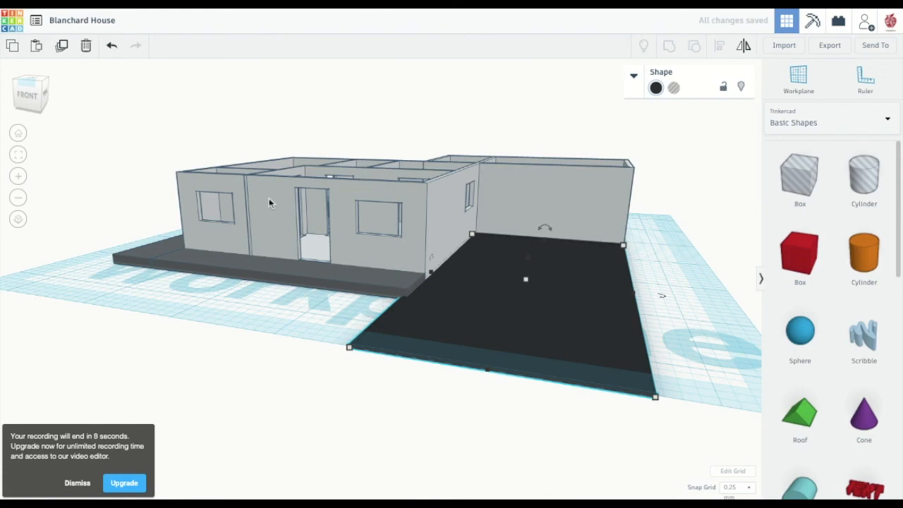